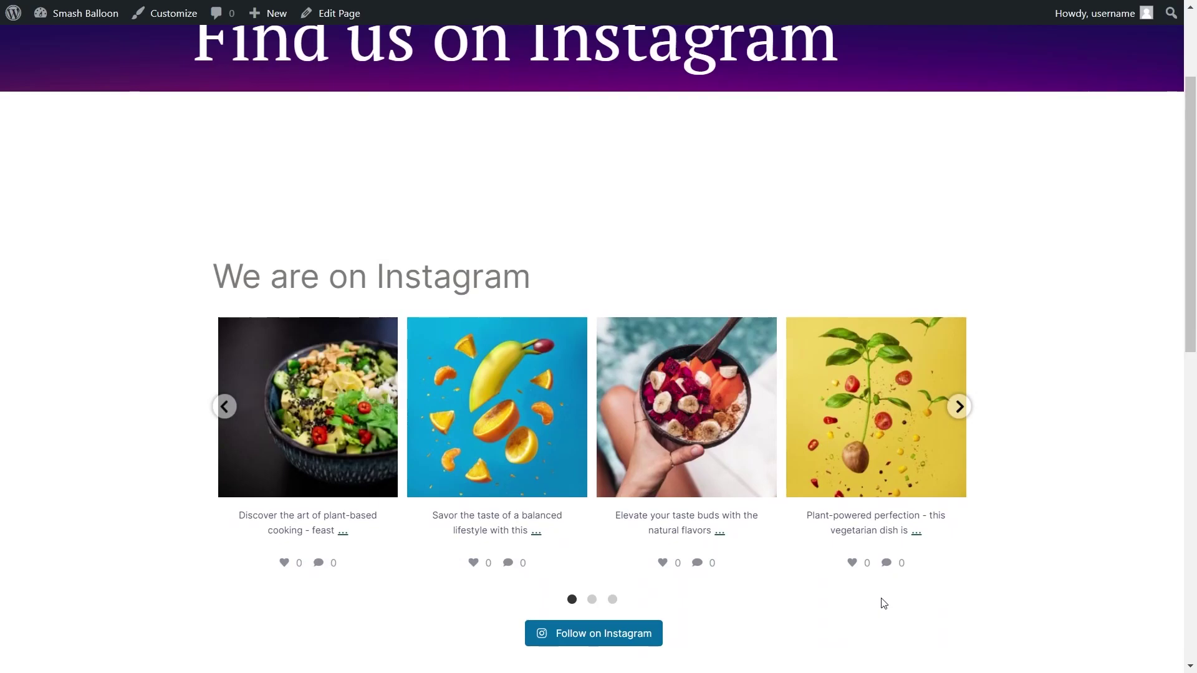
Advance the sample Instagram carousel three slides, then view its pages 2, 3 and 4
left_click(960, 407)
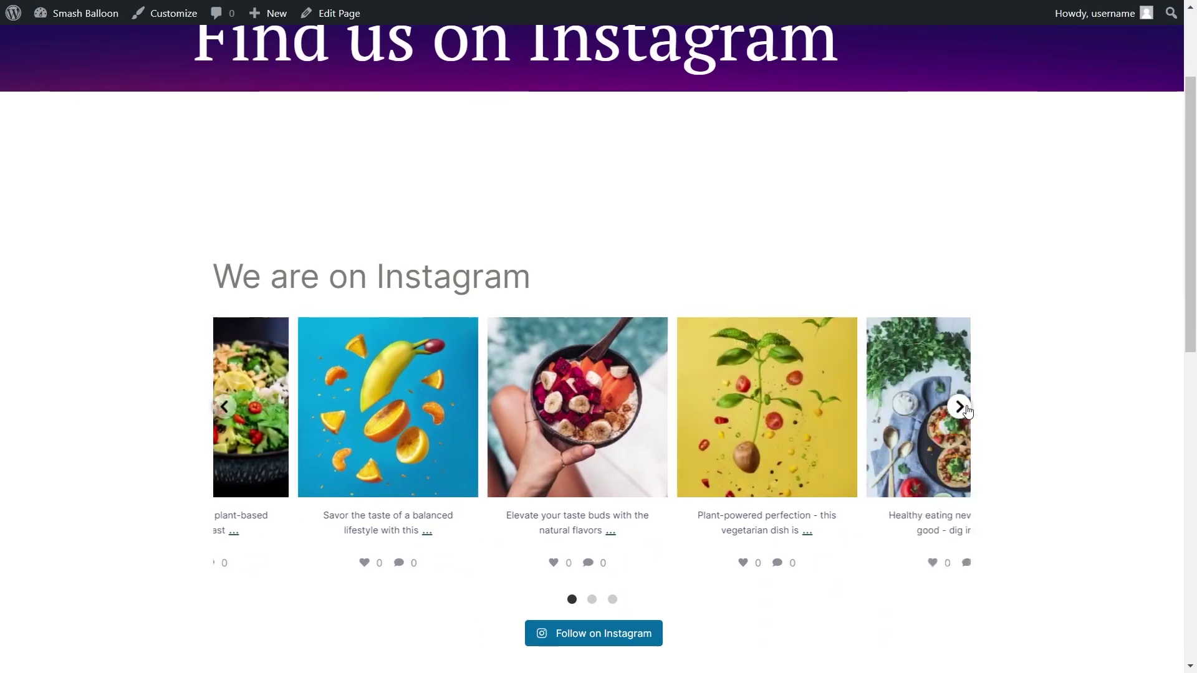
left_click(960, 407)
left_click(960, 407)
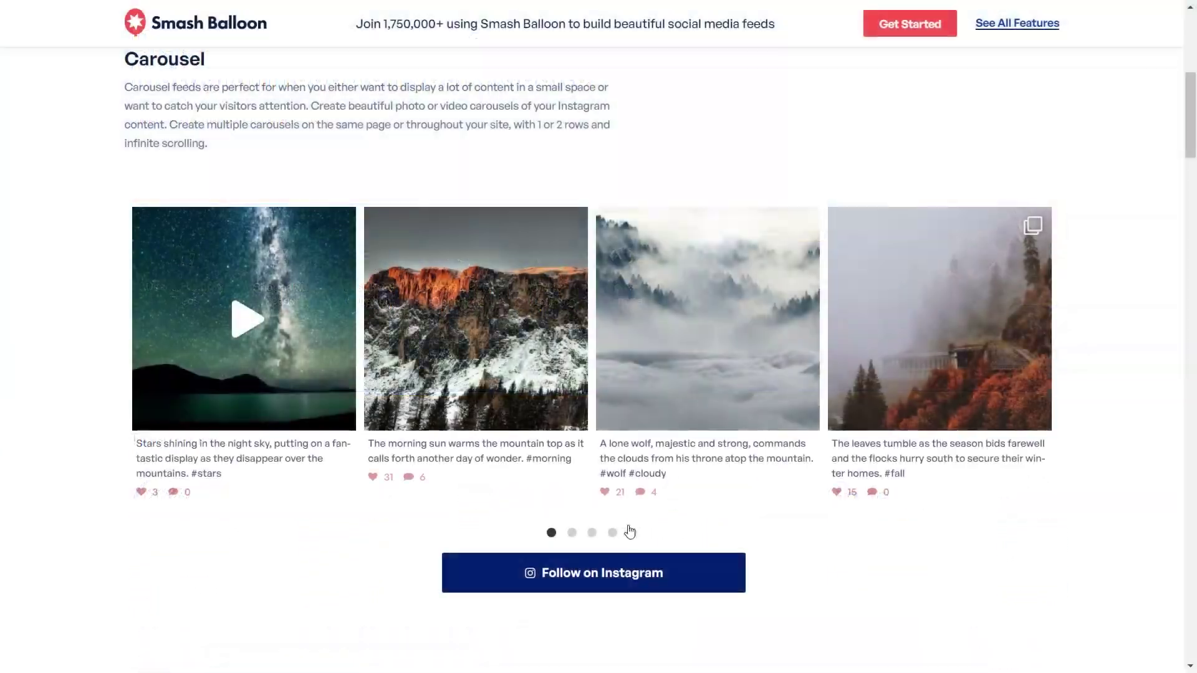
left_click(571, 534)
left_click(591, 532)
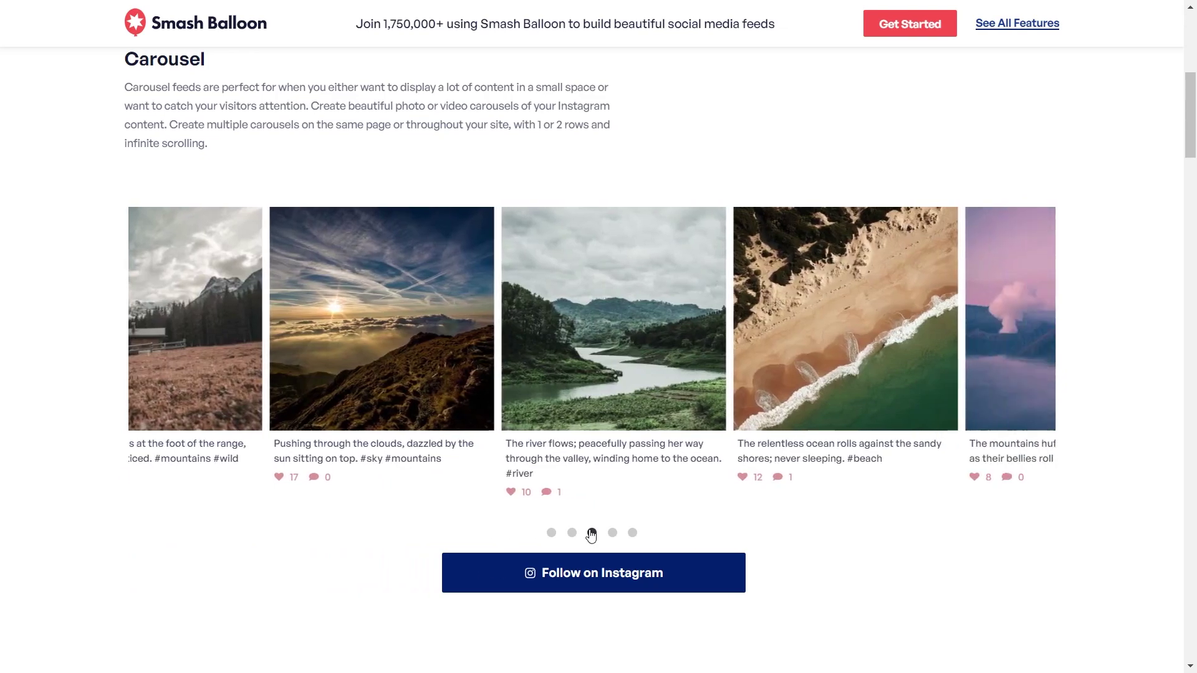
left_click(611, 533)
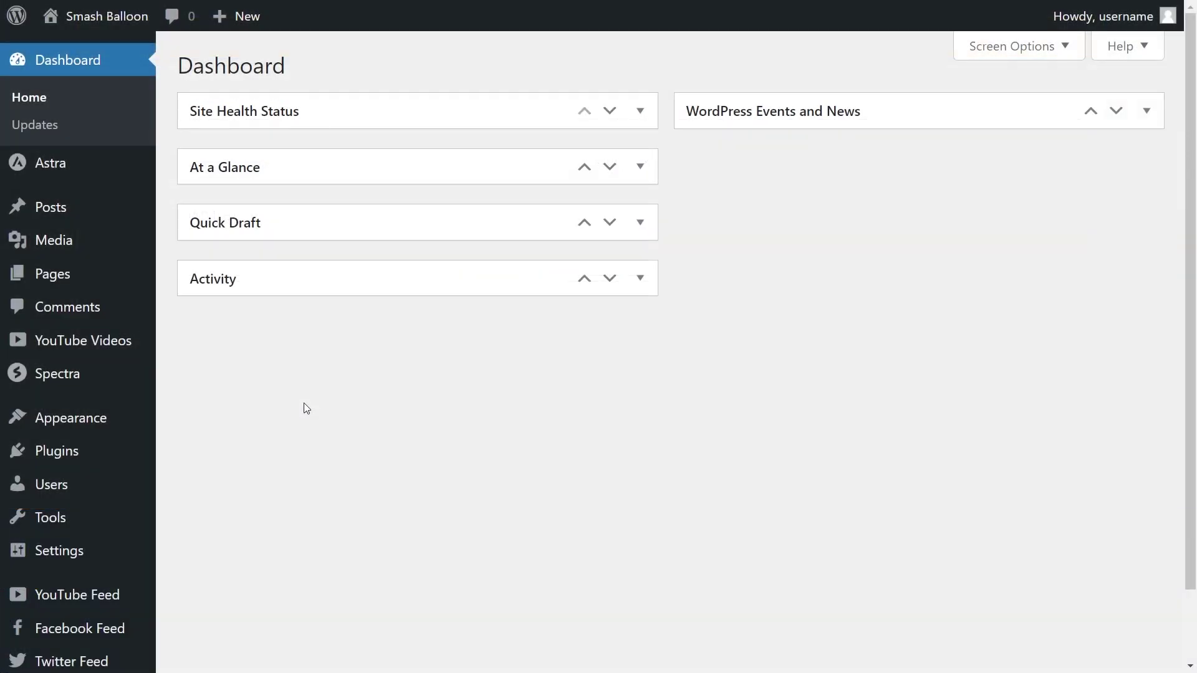
Upload the Instagram Feed Pro Developer zip as a new plugin, install it and activate it
mouse_move(97, 455)
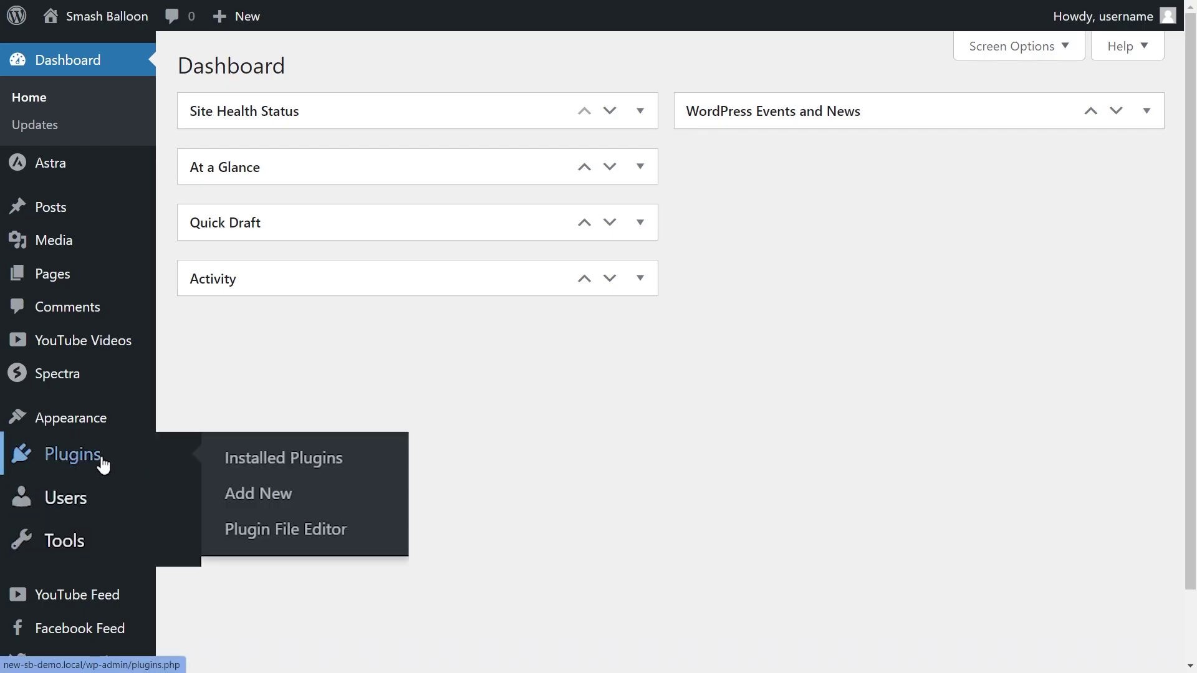
left_click(255, 495)
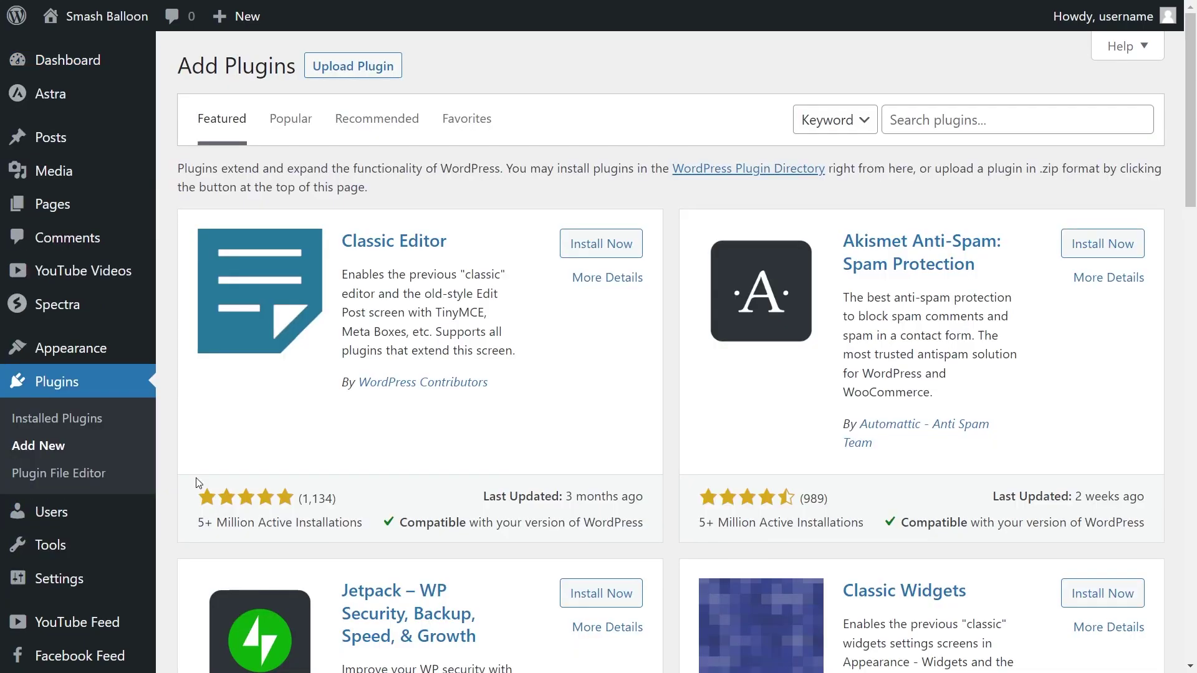
left_click(421, 90)
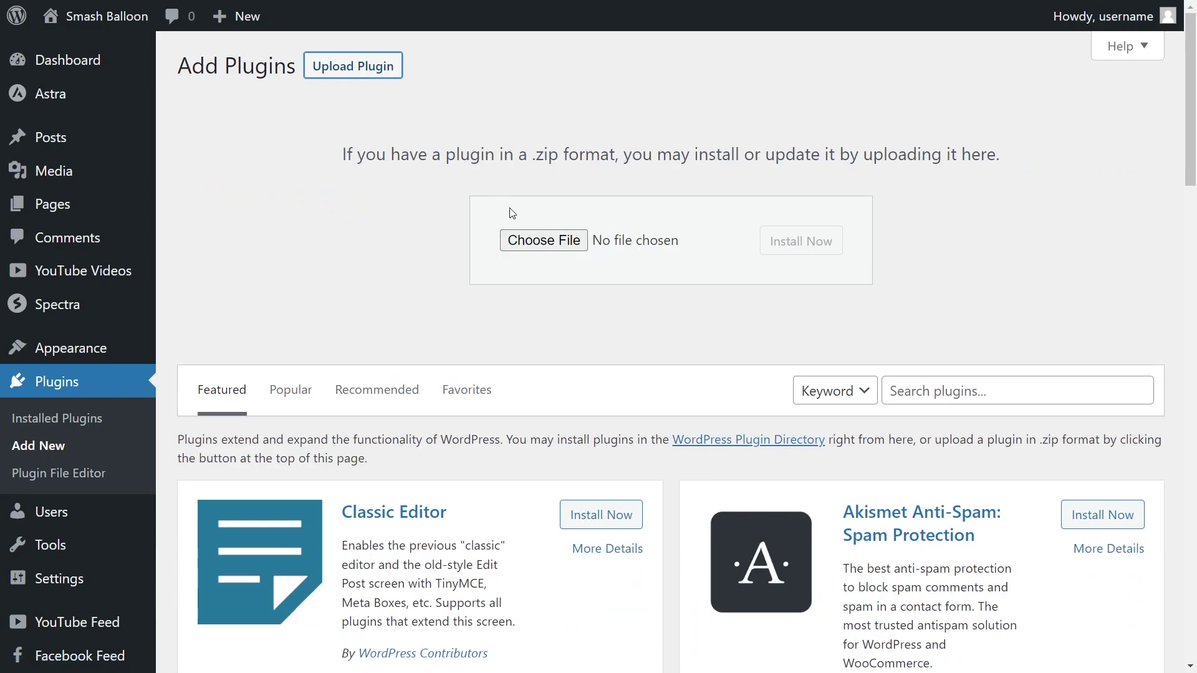
left_click(527, 240)
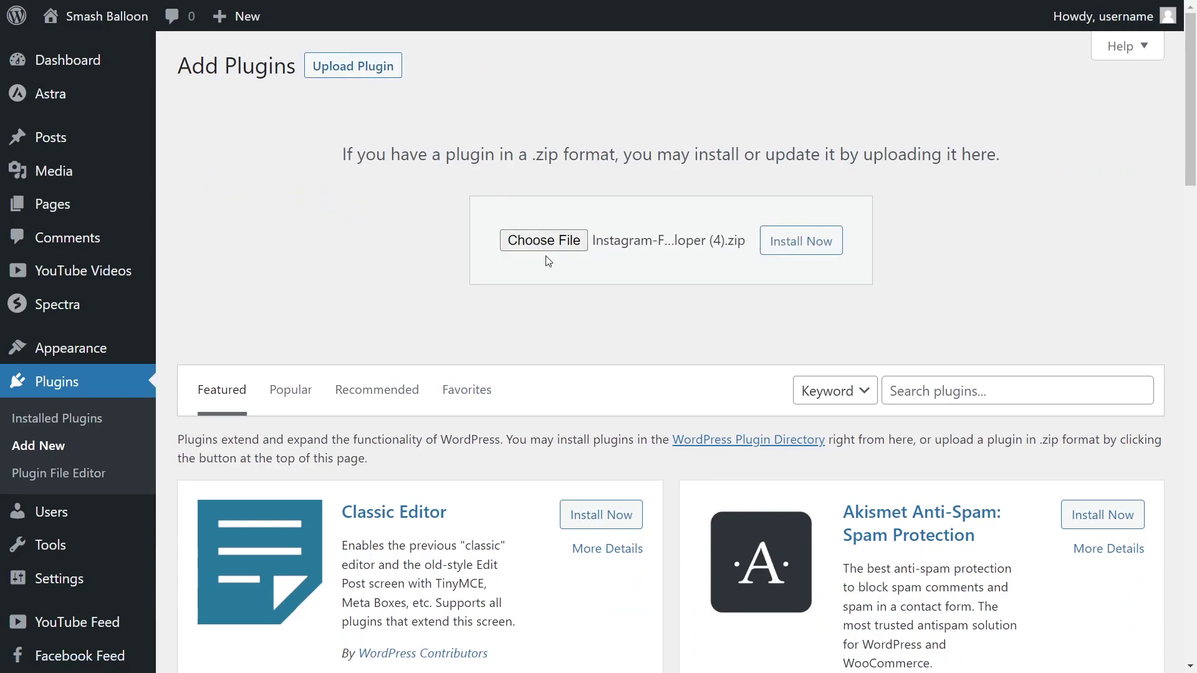
left_click(803, 242)
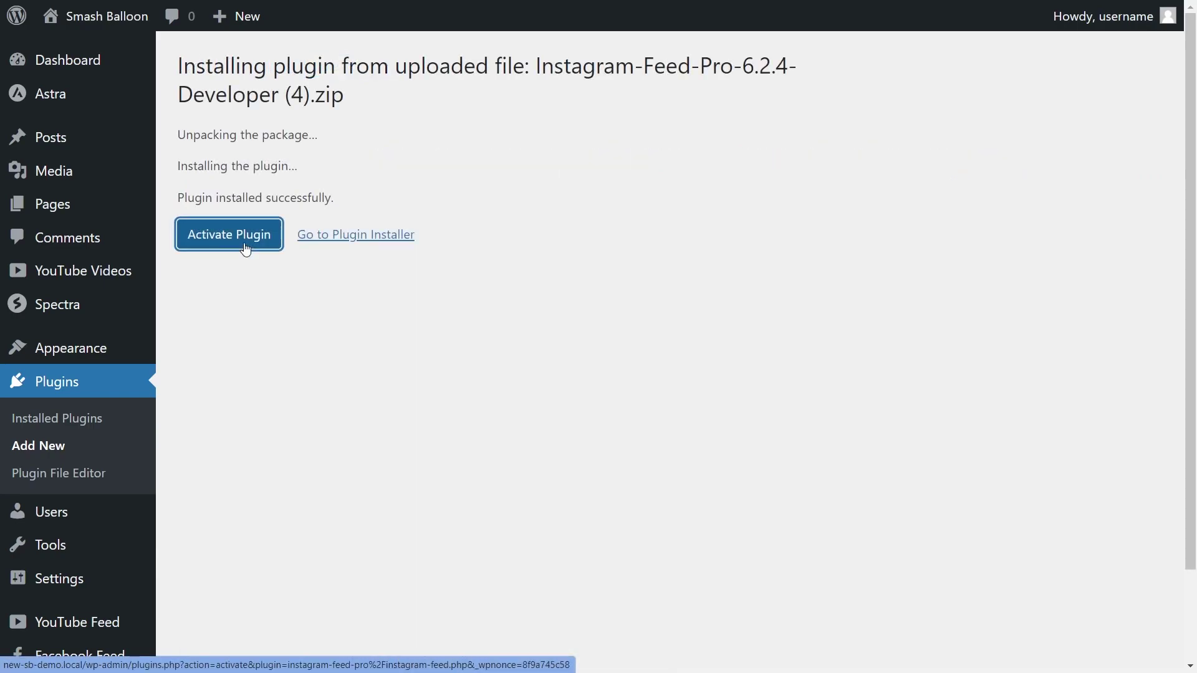
left_click(230, 235)
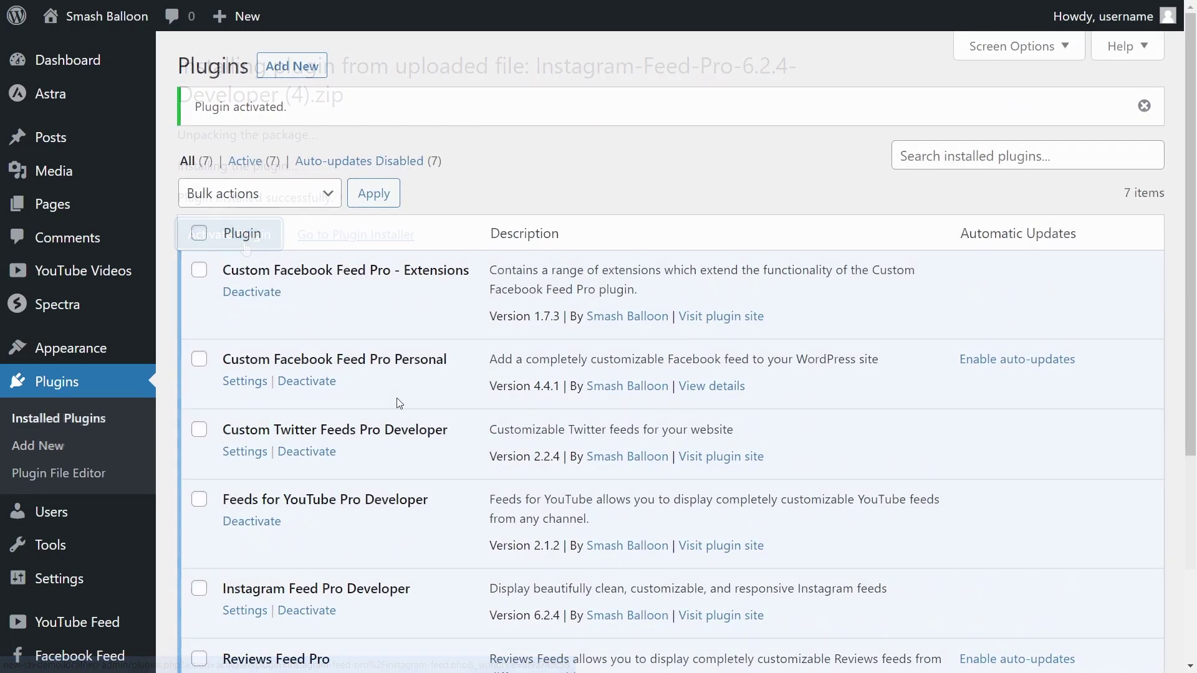
scroll(387, 460, "down", 2)
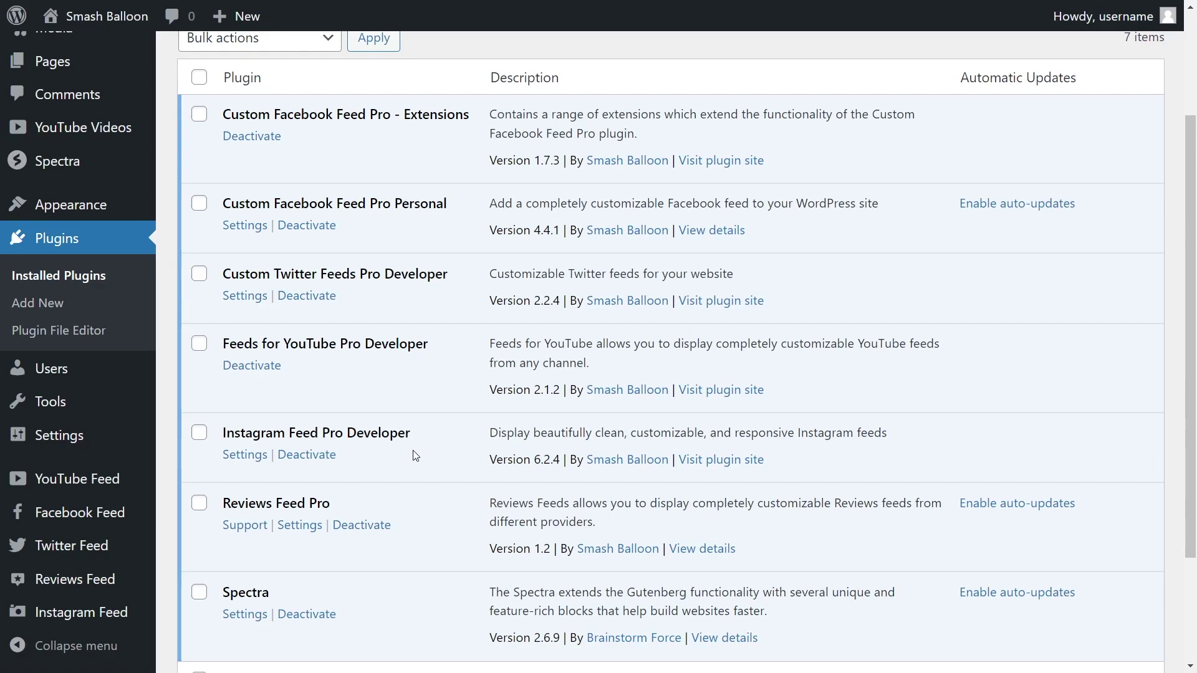
mouse_move(103, 617)
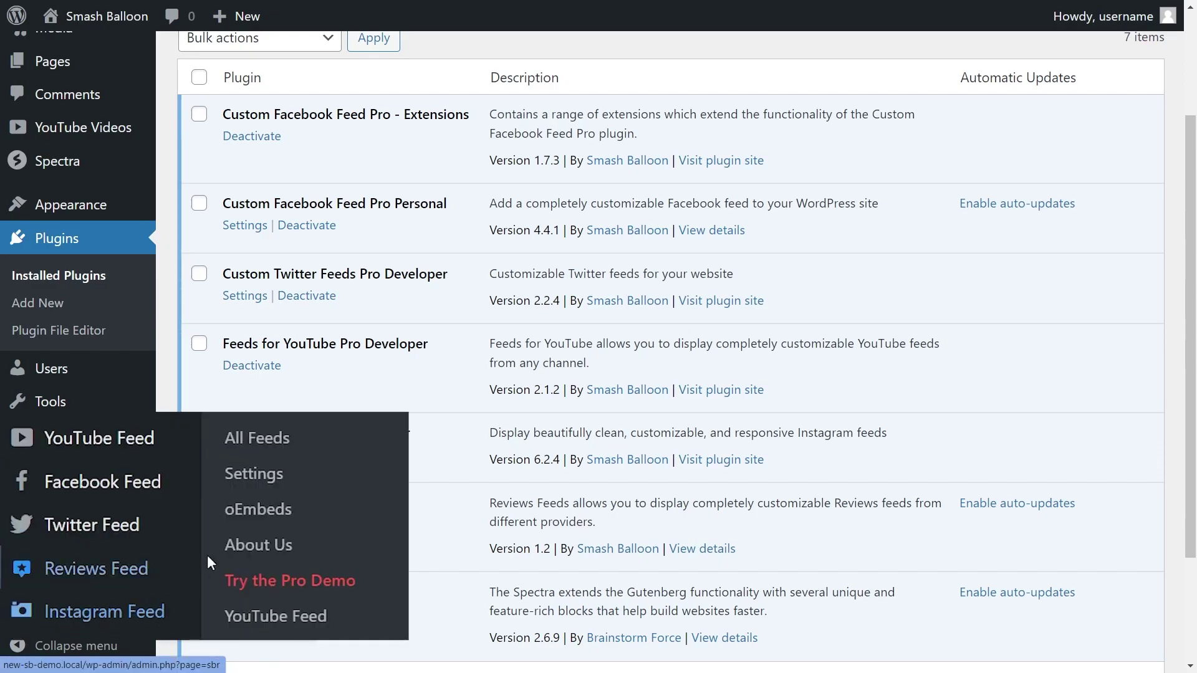
Paste the license key into Instagram Feed Settings and activate the license
left_click(254, 474)
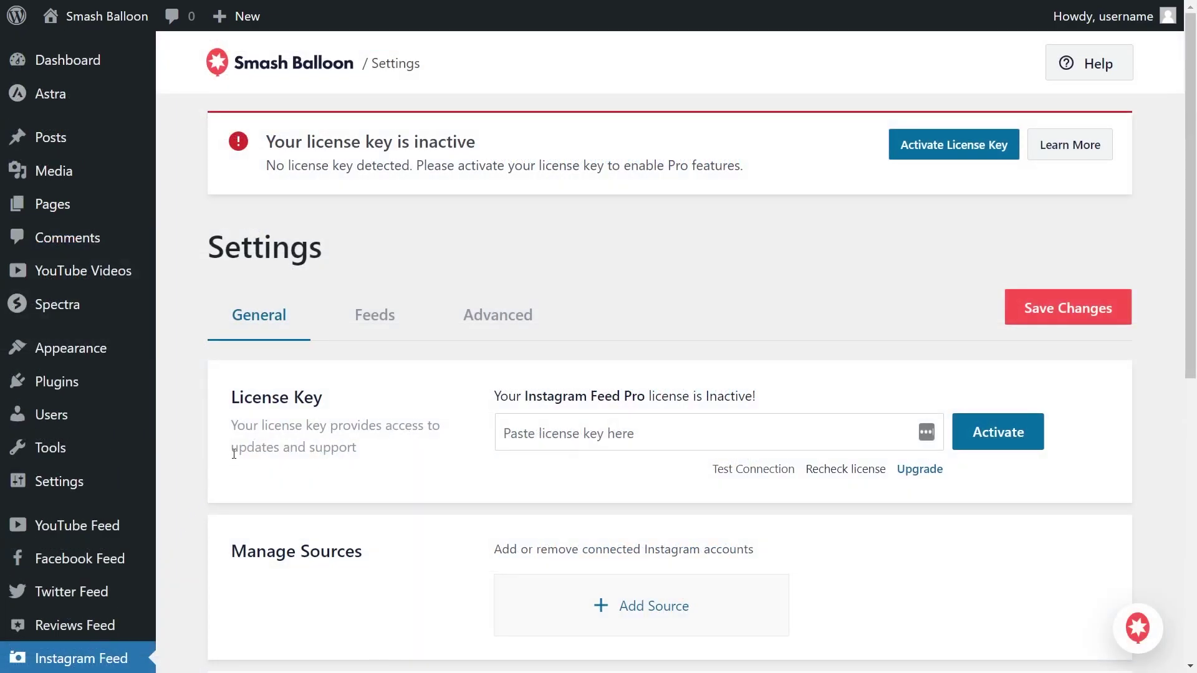
left_click(640, 433)
key("ctrl+v")
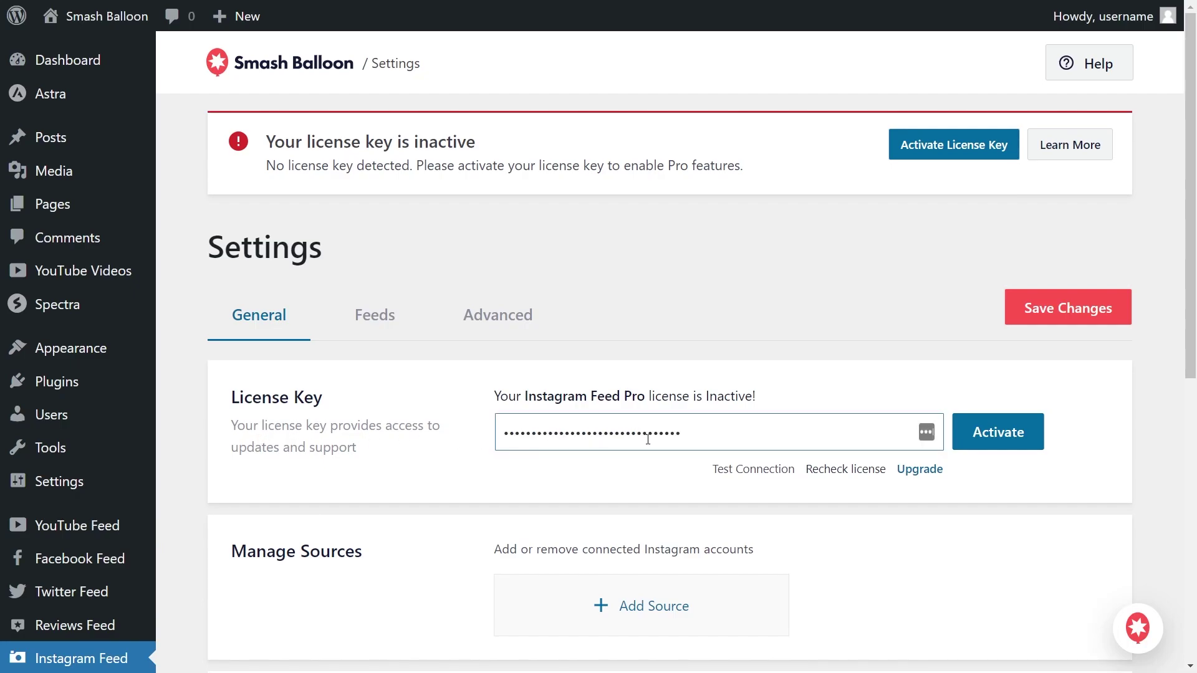
left_click(981, 431)
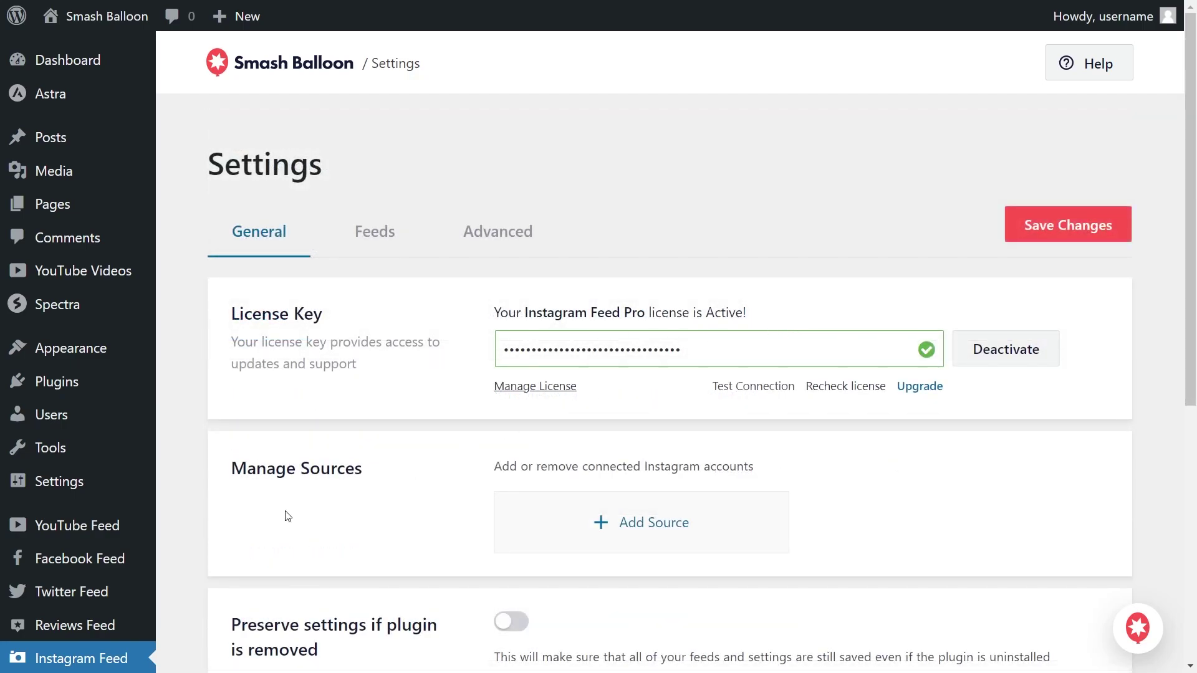
scroll(117, 658, "down", 1)
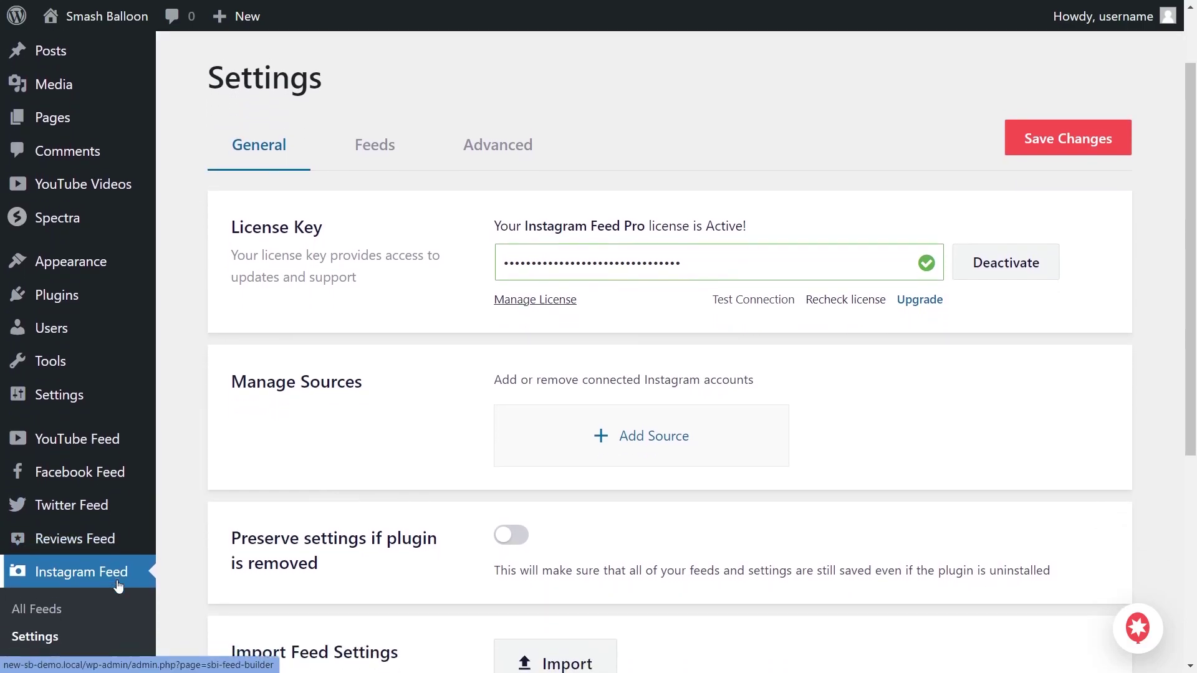
scroll(125, 611, "down", 1)
Add a new feed from All Feeds and continue with the User Timeline type
left_click(59, 521)
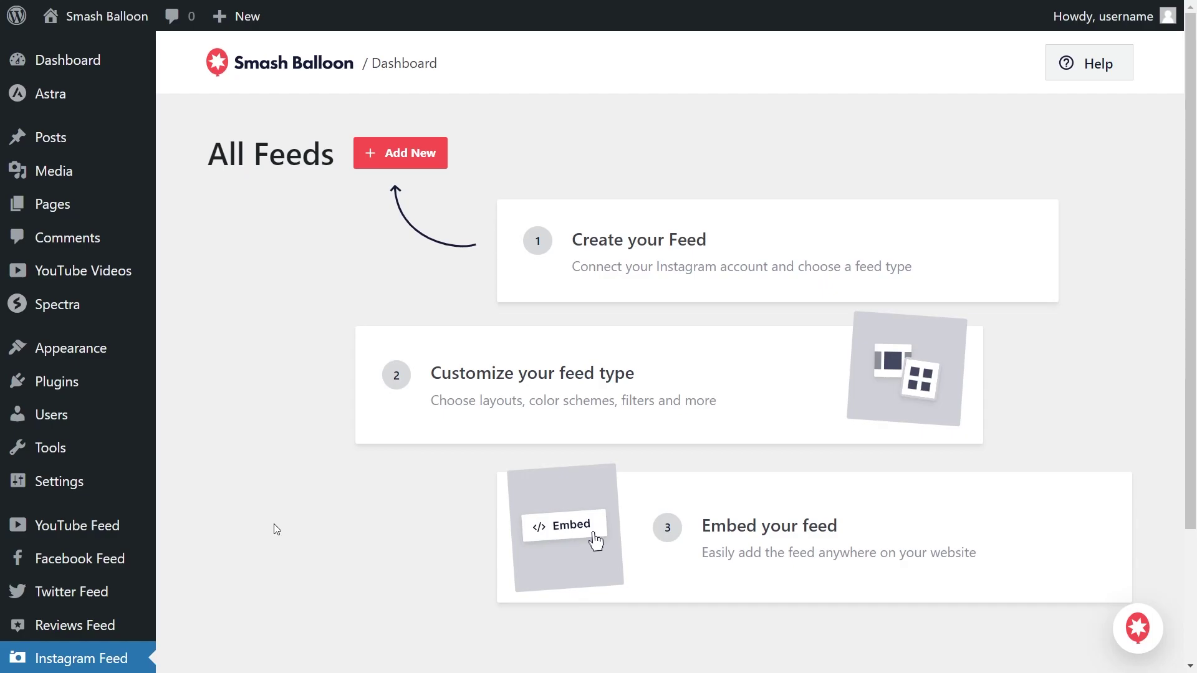
left_click(400, 153)
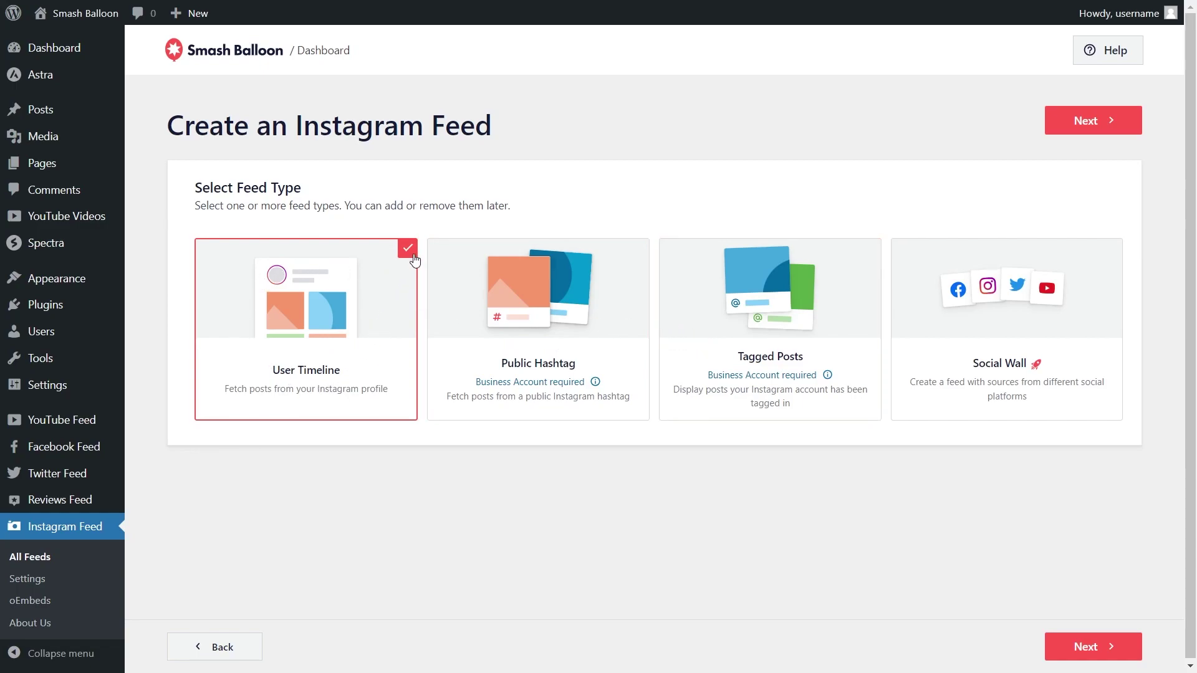
left_click(1088, 126)
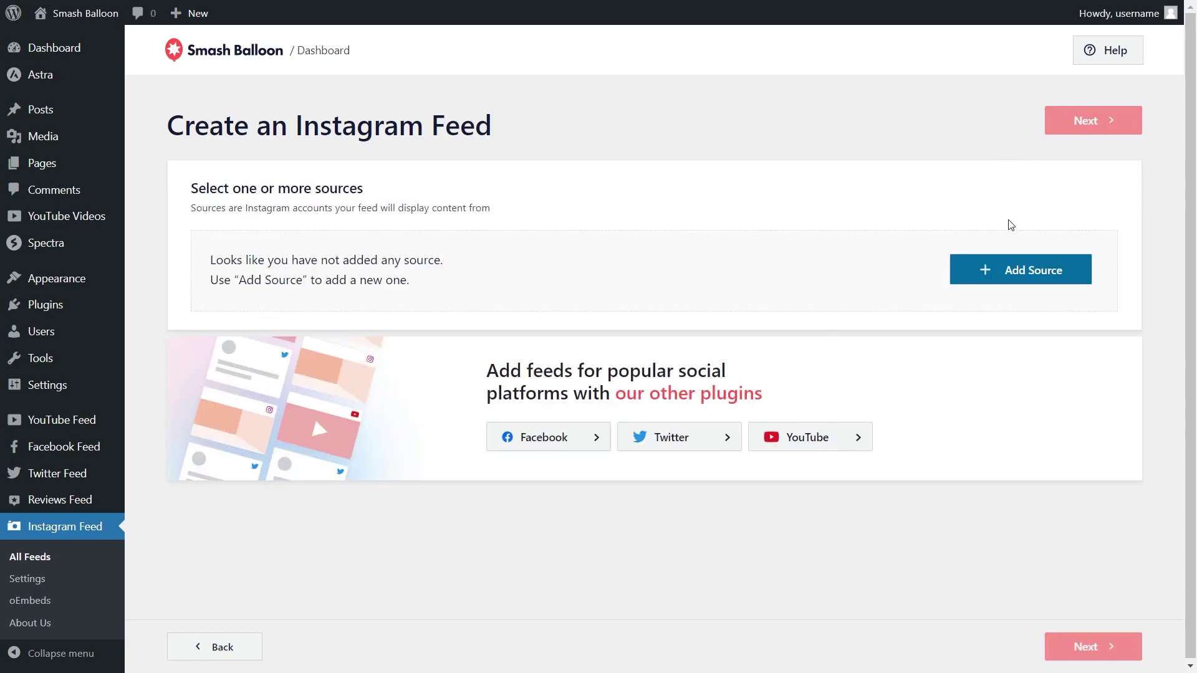
Add a Business-type source, answering No to a previously connected Facebook account
left_click(1012, 271)
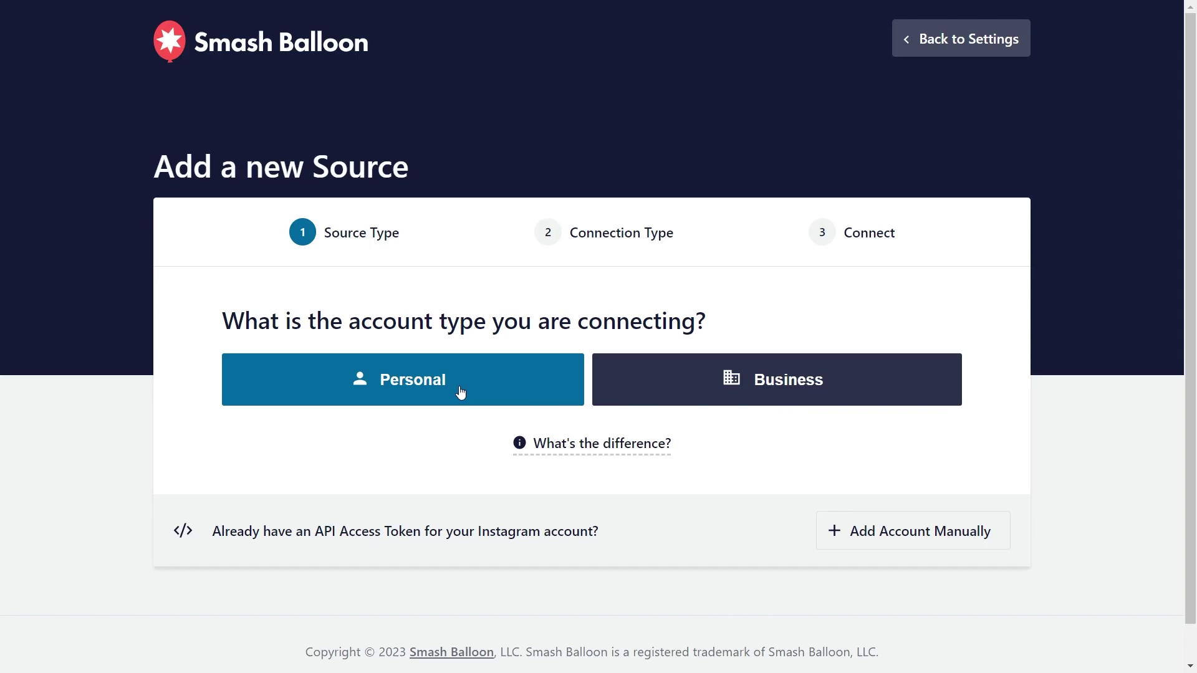
left_click(772, 396)
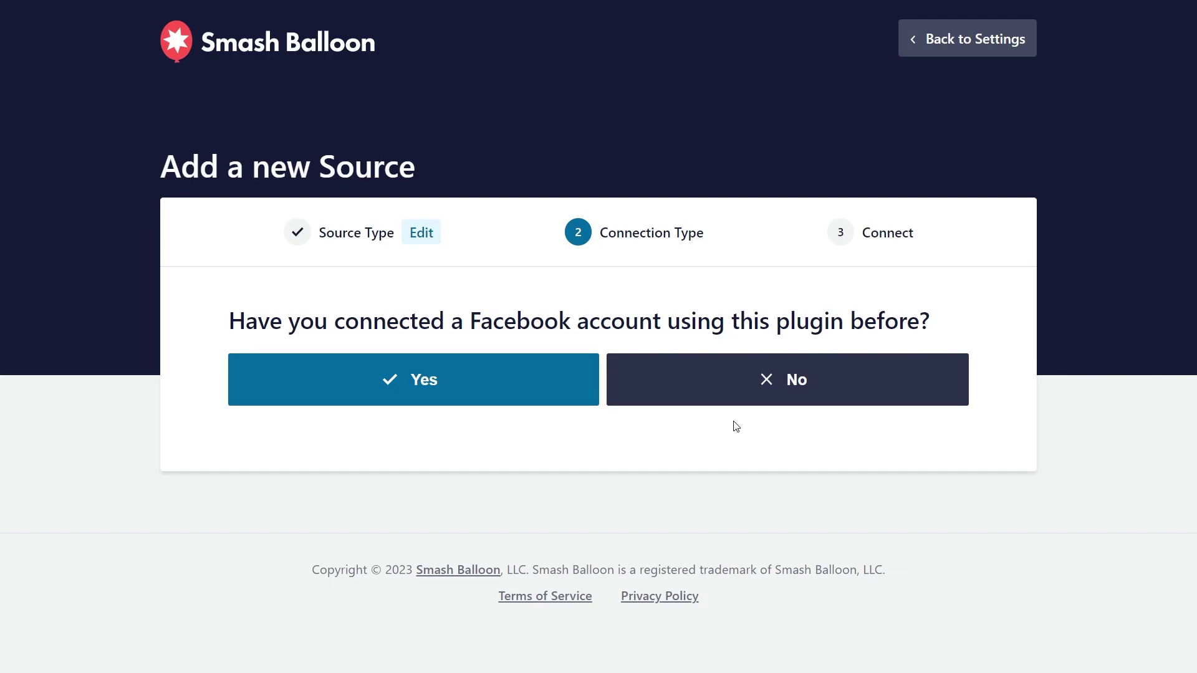
left_click(770, 387)
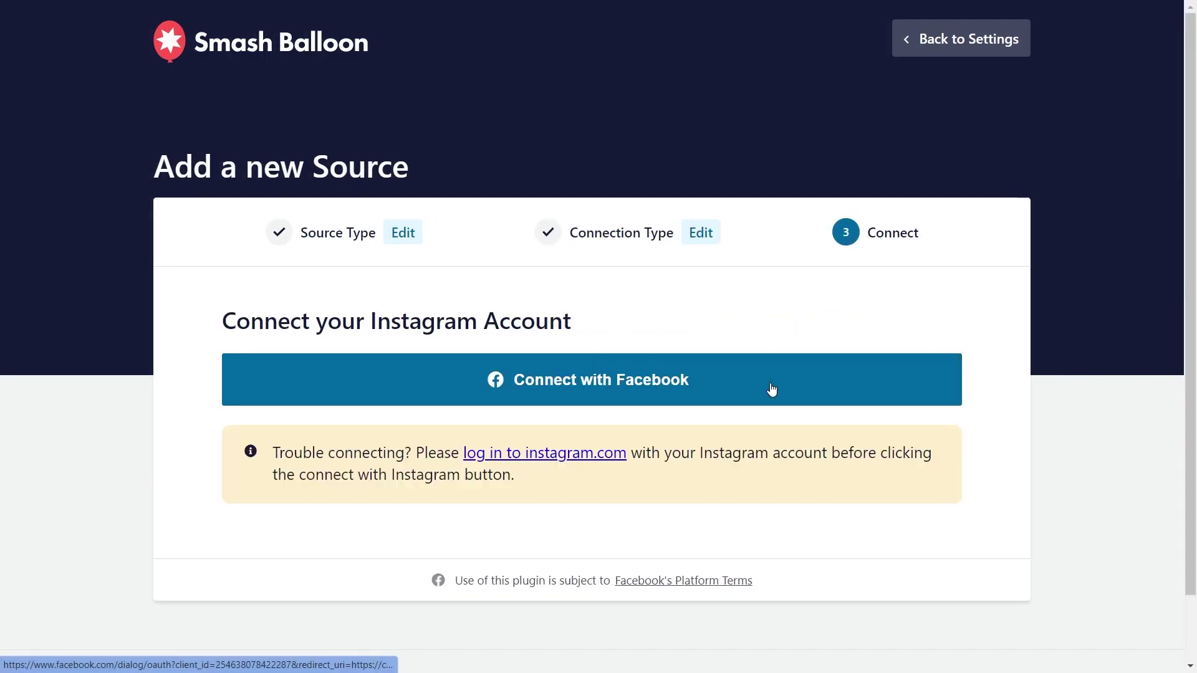
Connect with Facebook, sharing the Instagram business account and its Page with all permissions
left_click(568, 402)
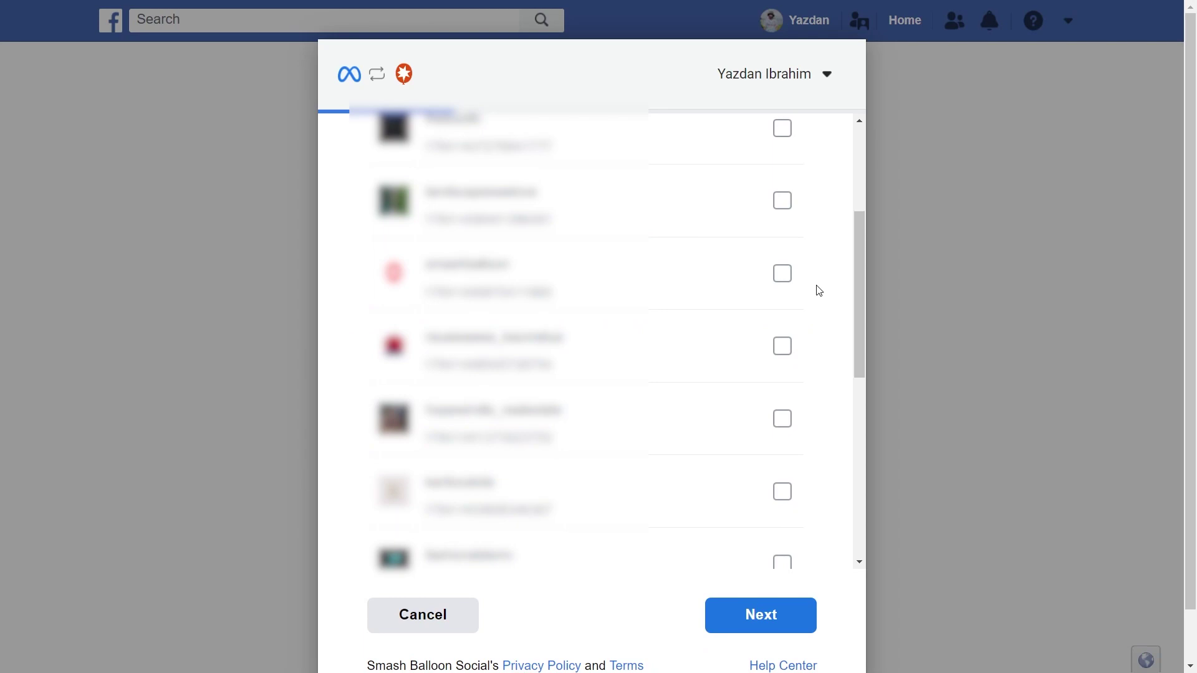
scroll(819, 291, "down", 6)
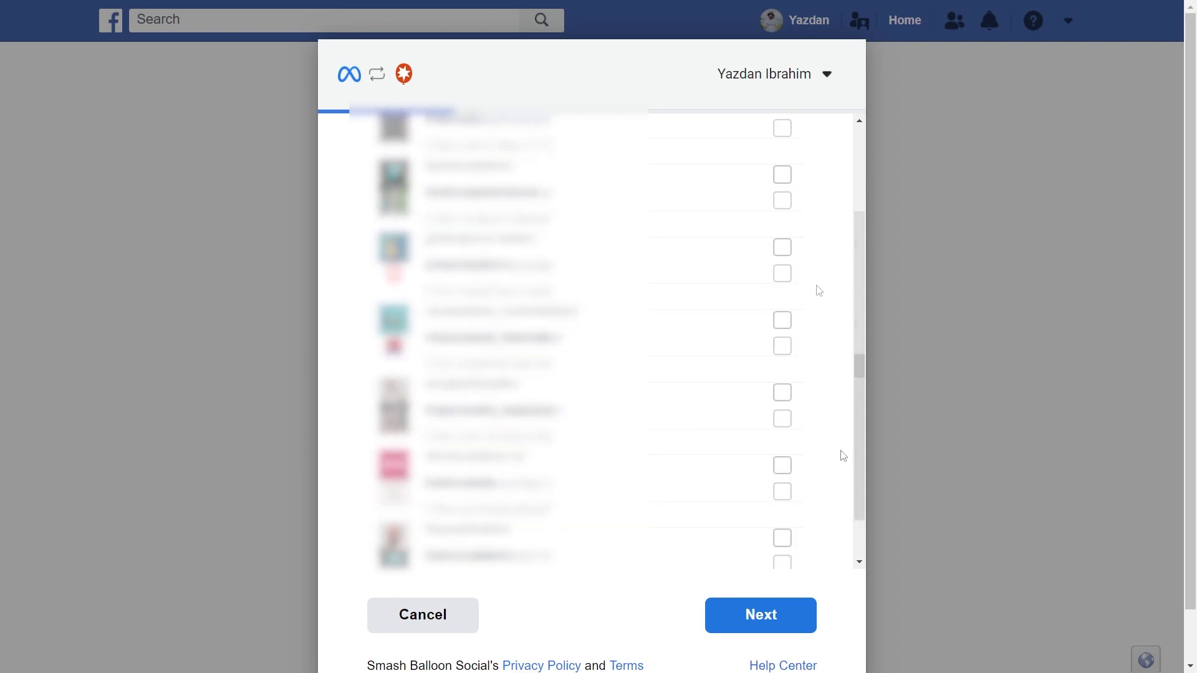
left_click(784, 255)
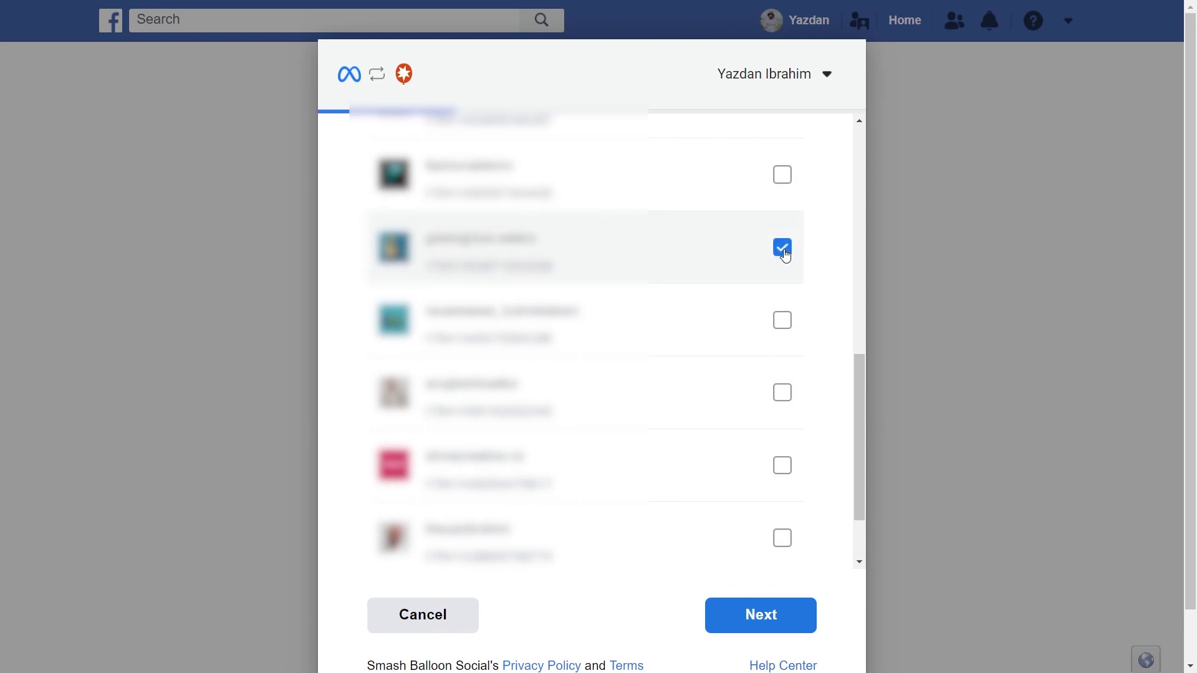
left_click(760, 616)
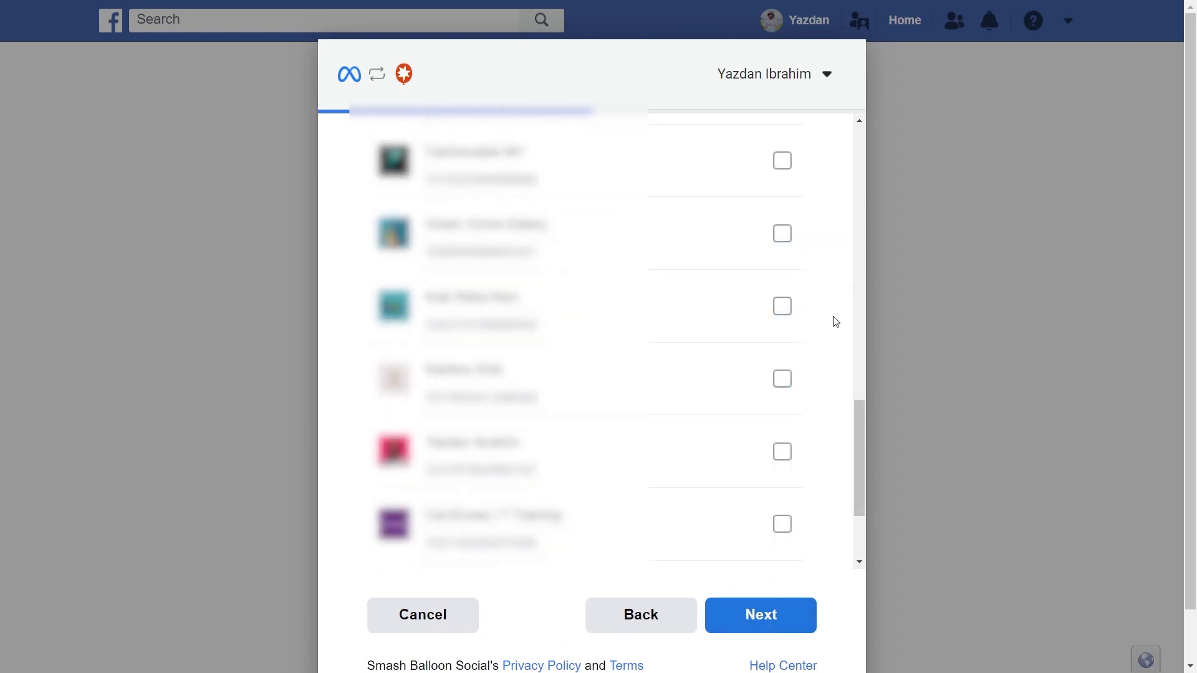
left_click(783, 240)
left_click(753, 626)
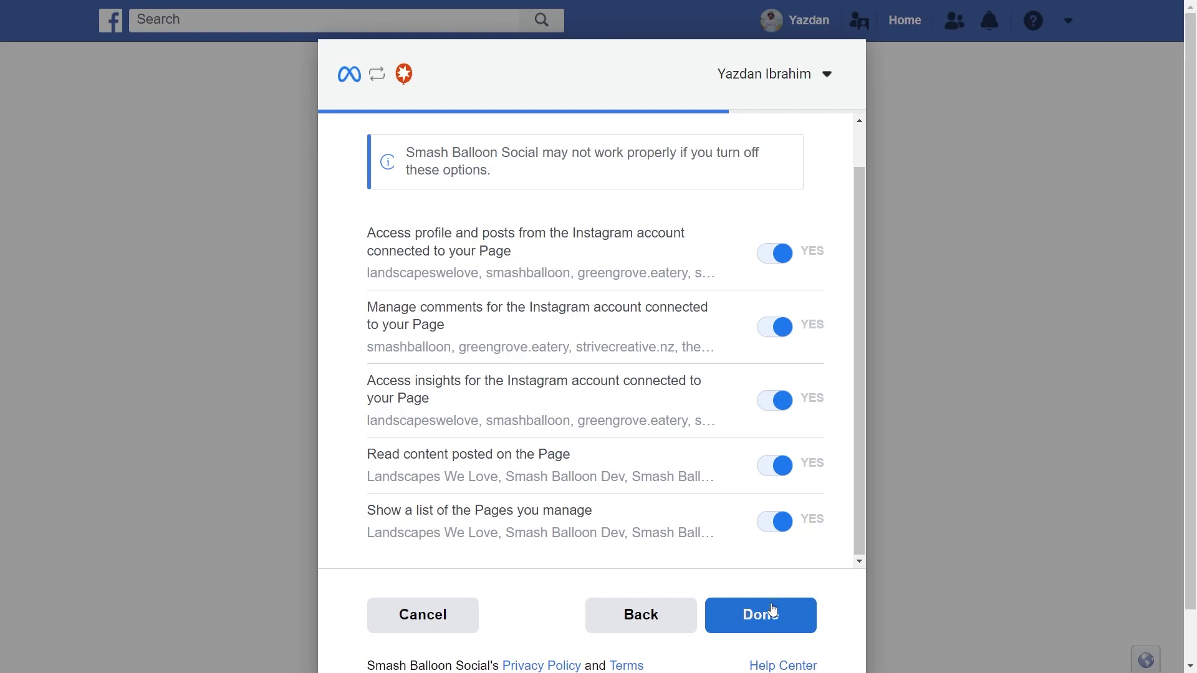
left_click(762, 613)
left_click(604, 369)
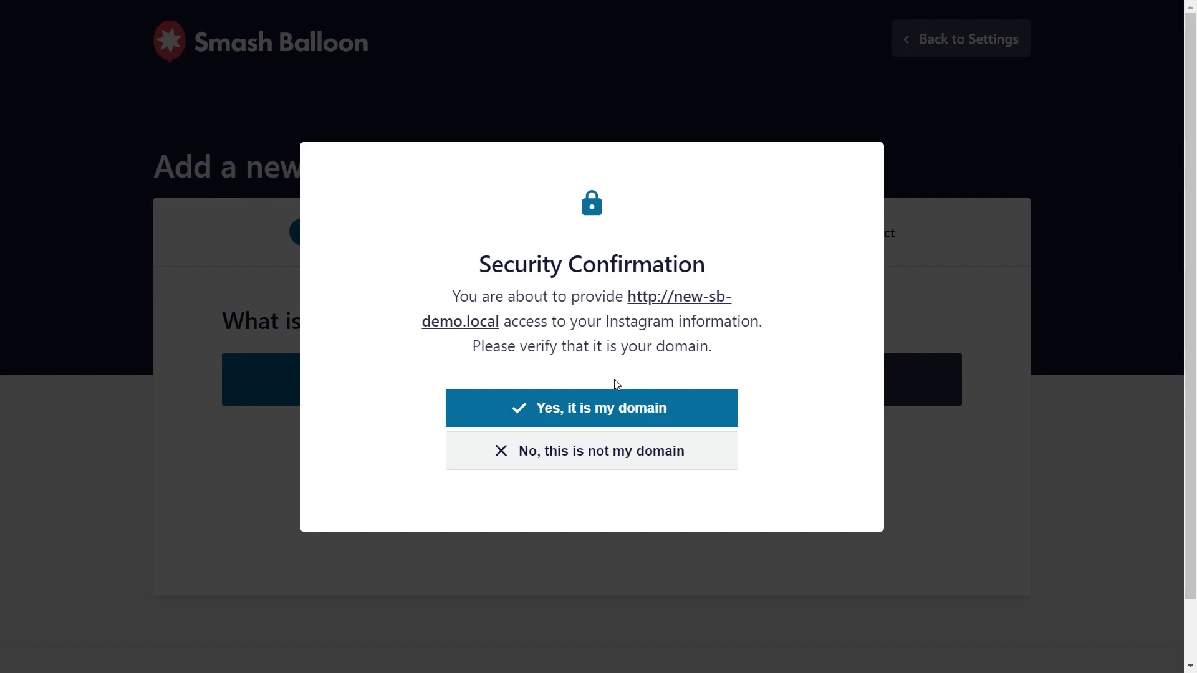
Confirm domain ownership, add greengrove.eatery as a source, select it and continue
left_click(676, 418)
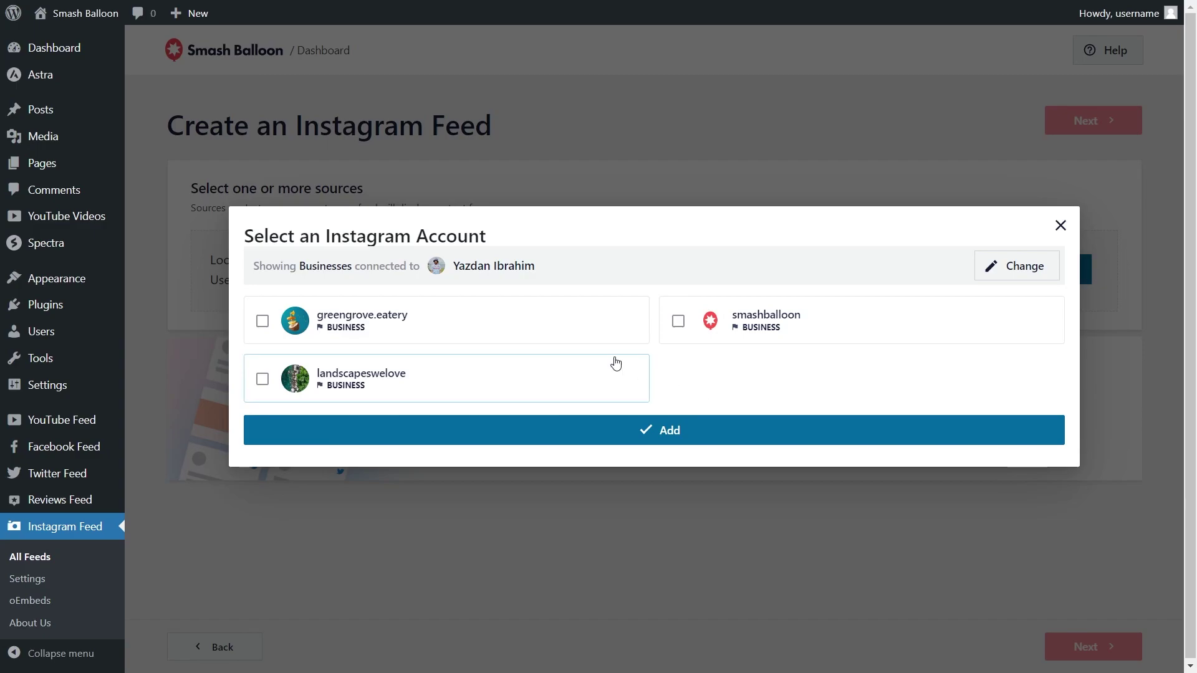
left_click(444, 324)
left_click(608, 429)
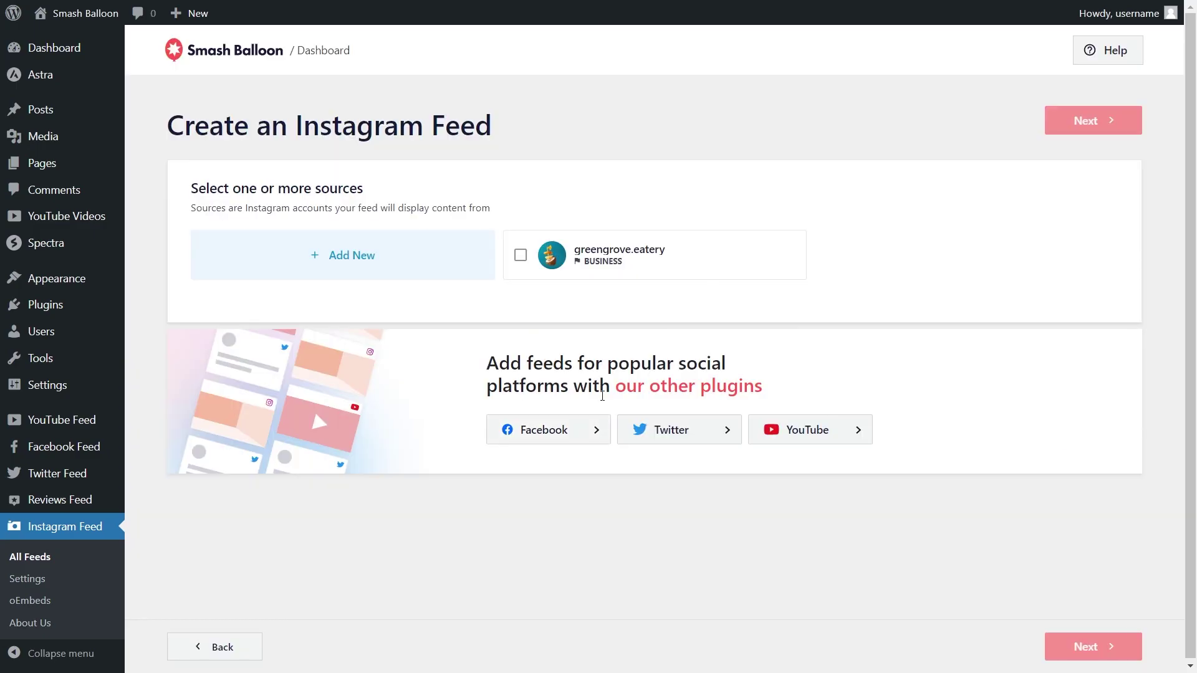
left_click(610, 267)
left_click(1067, 129)
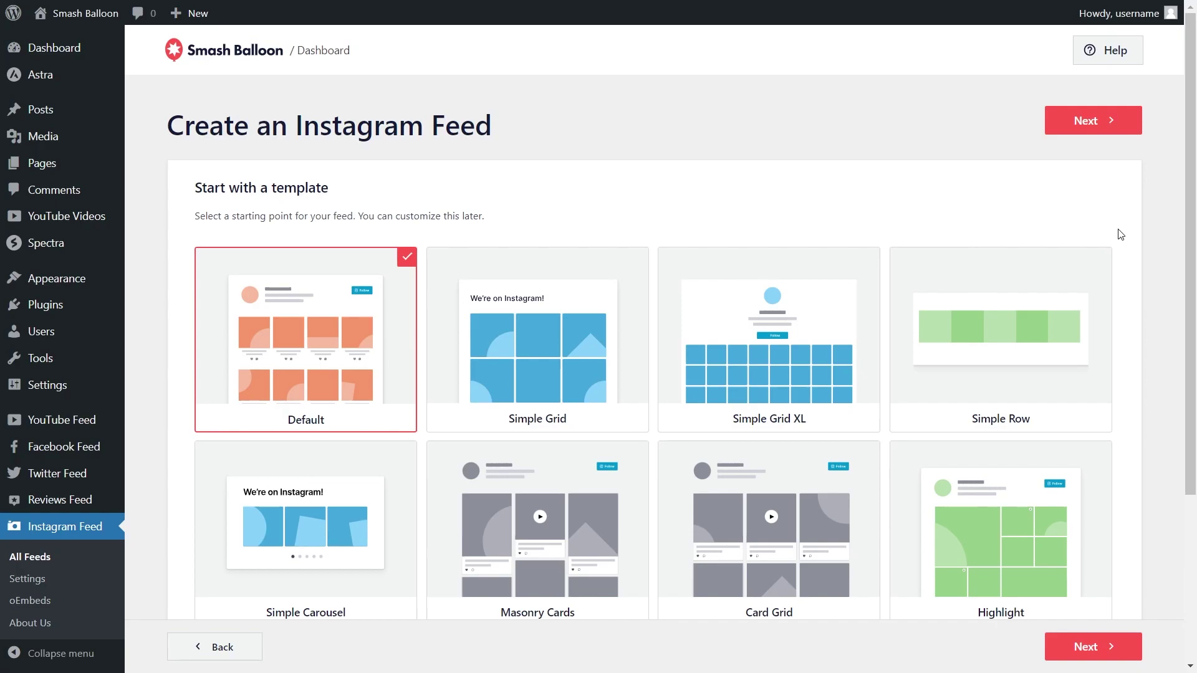
Choose the Simple Carousel template and continue to the feed customizer
scroll(1120, 234, "down", 3)
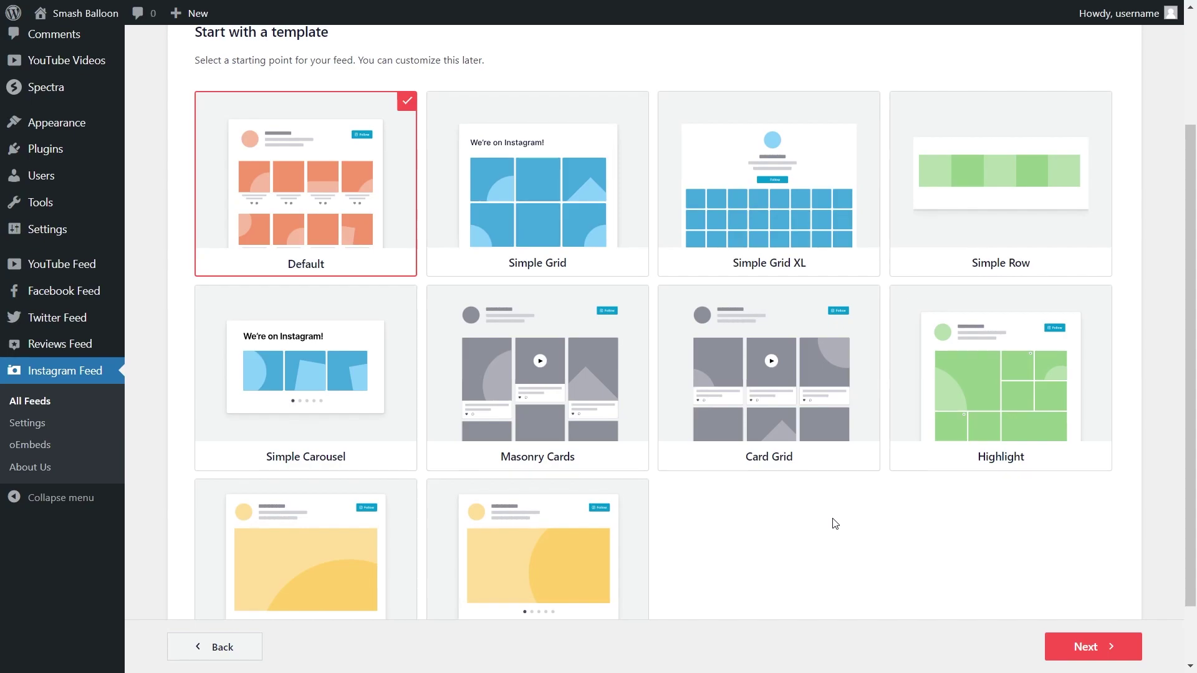
left_click(342, 431)
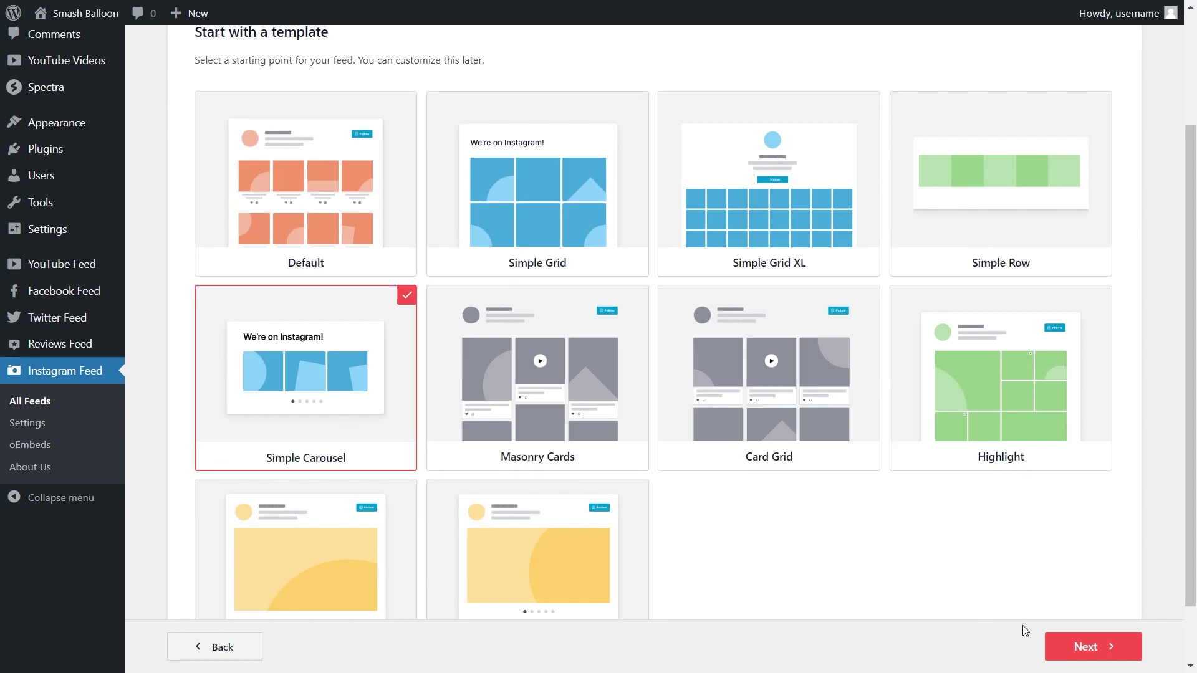
left_click(1059, 647)
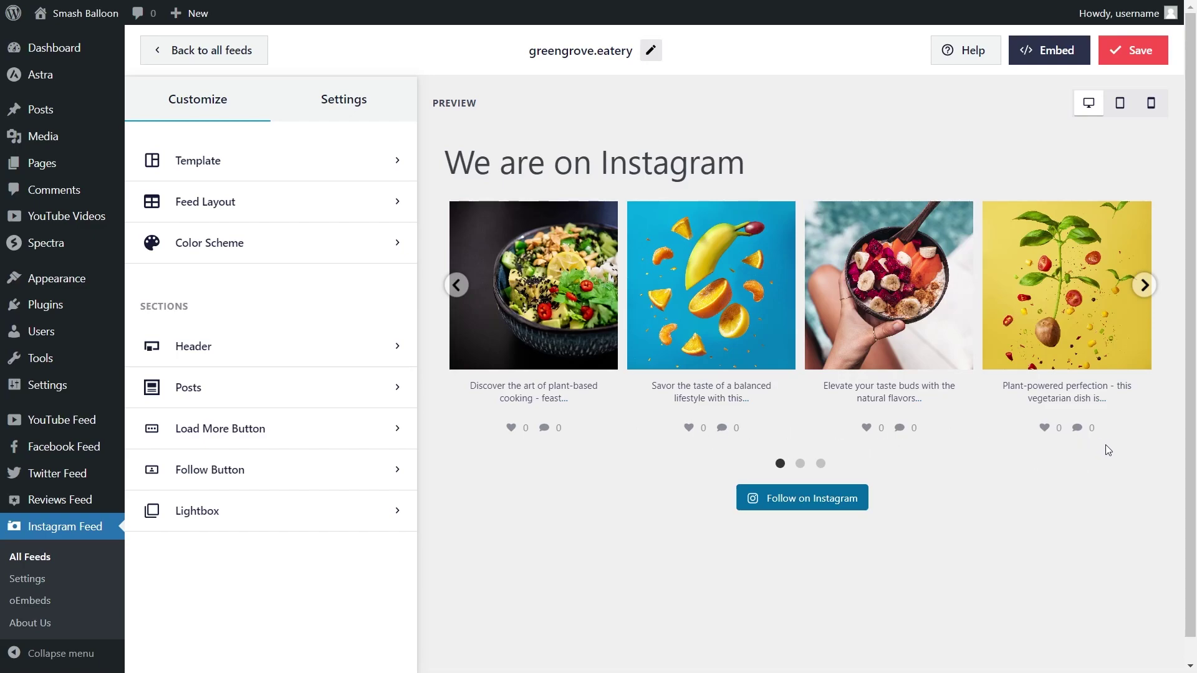
Browse the carousel preview with its arrows and dots, then open Feed Layout
left_click(1143, 285)
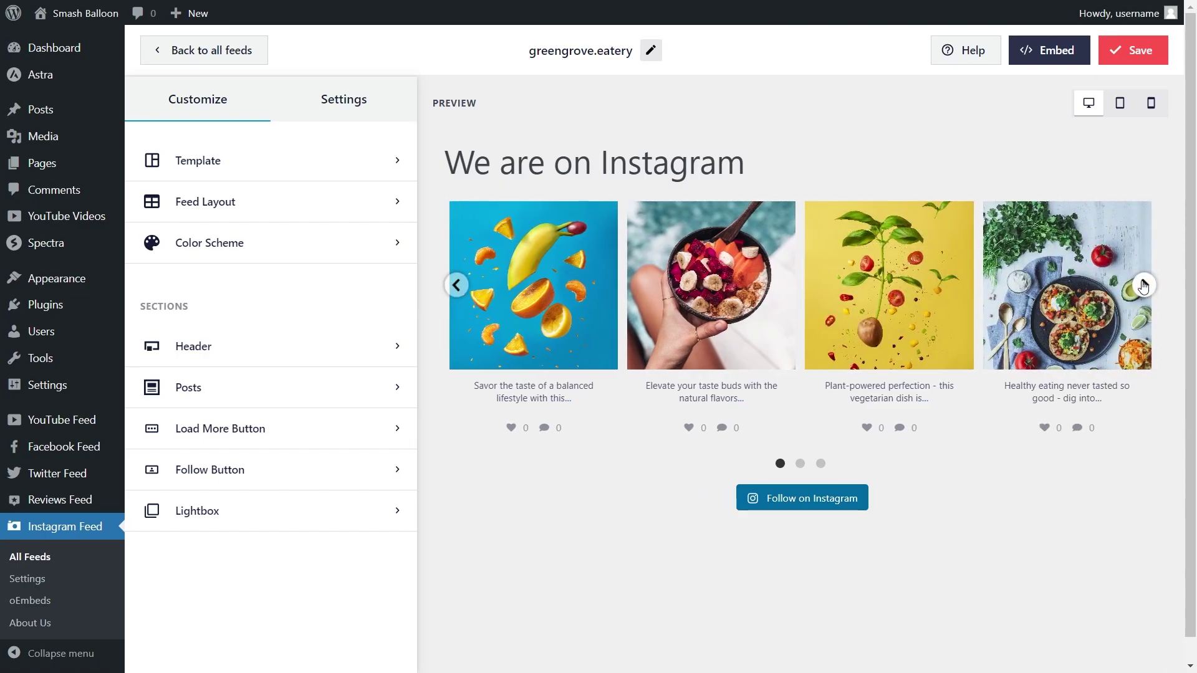
left_click(1143, 285)
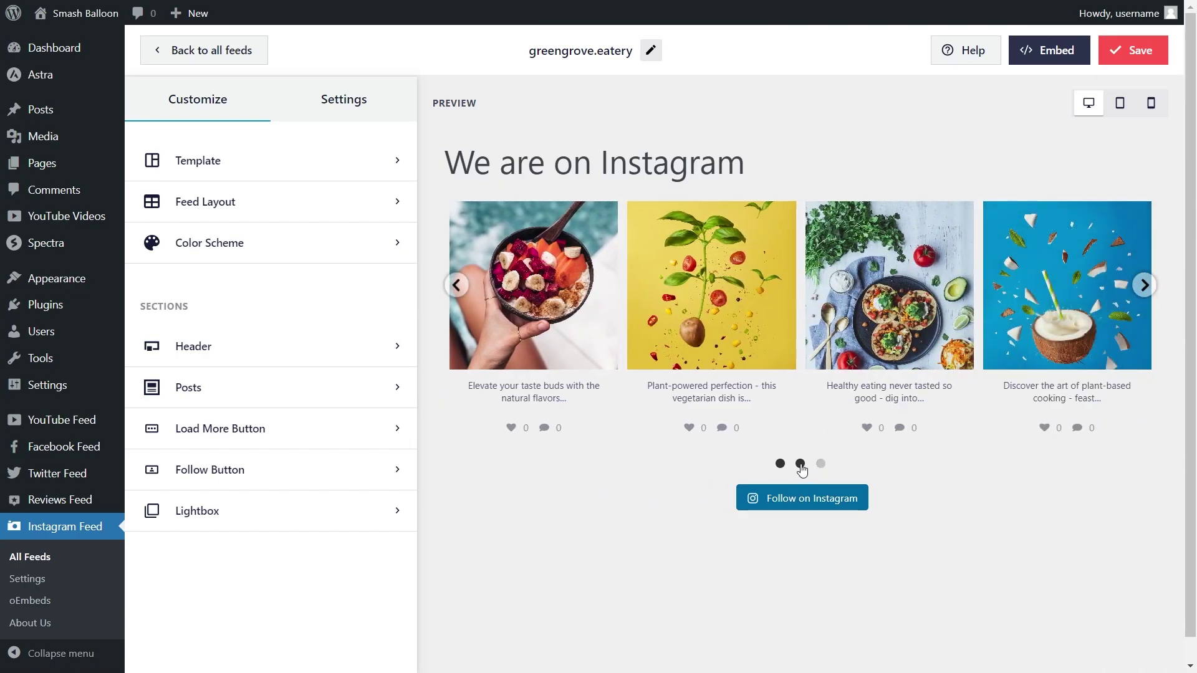
left_click(820, 463)
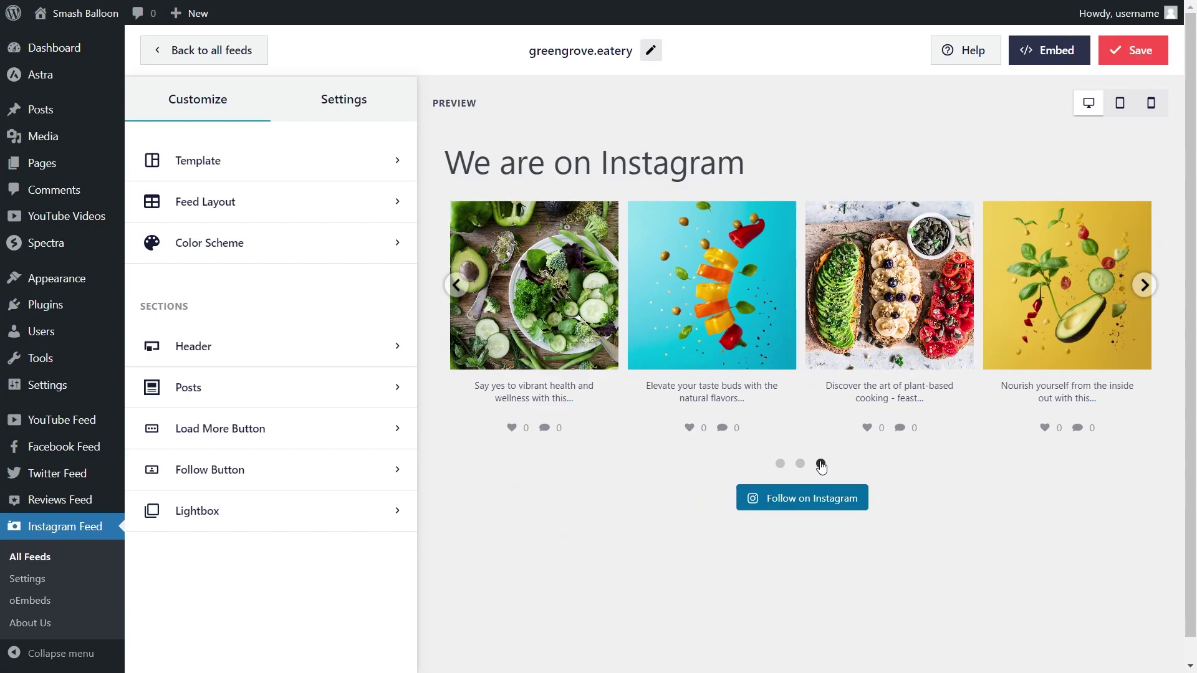
left_click(779, 463)
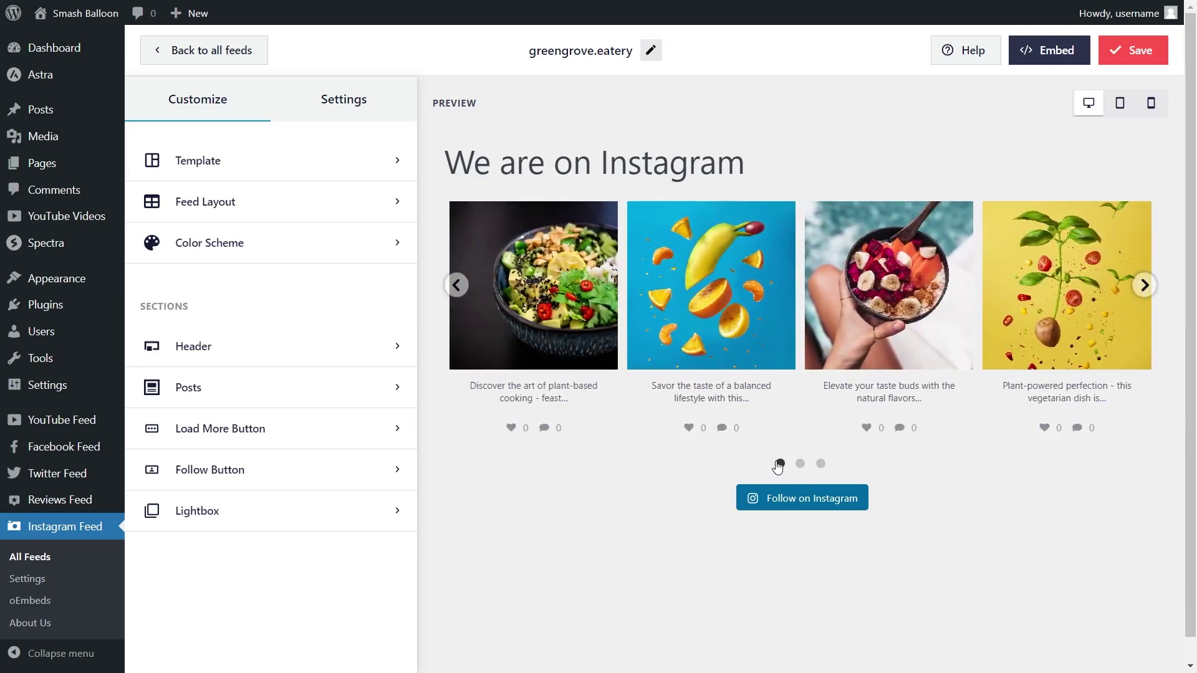
left_click(820, 463)
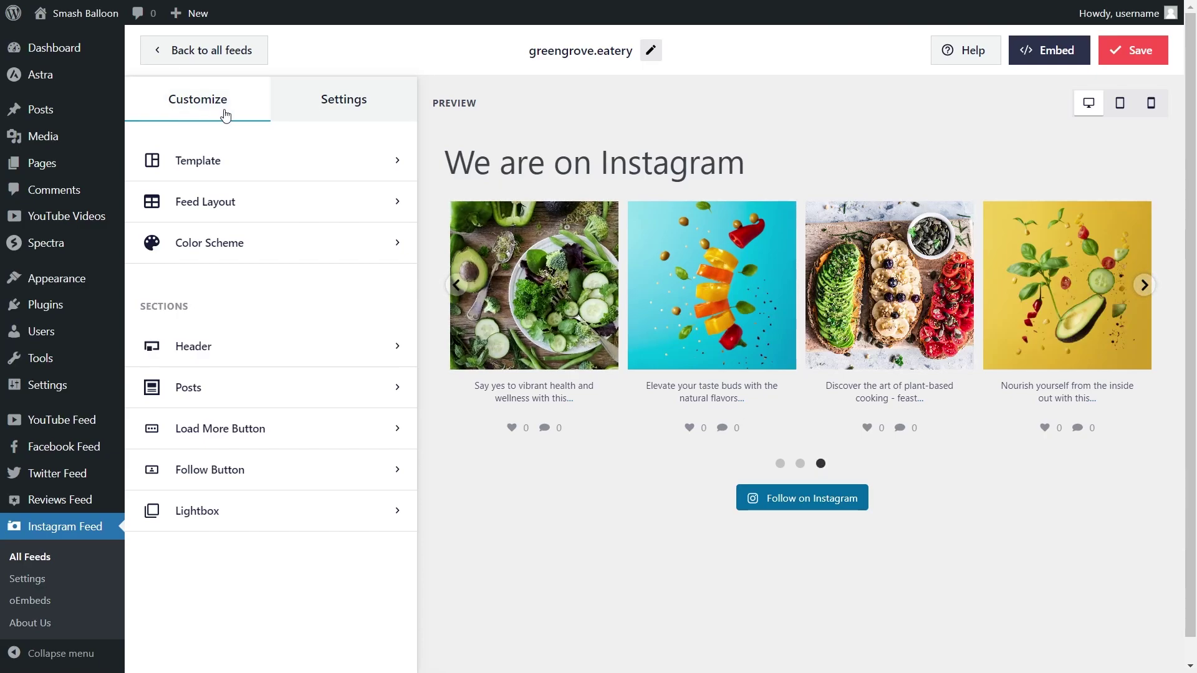
left_click(267, 212)
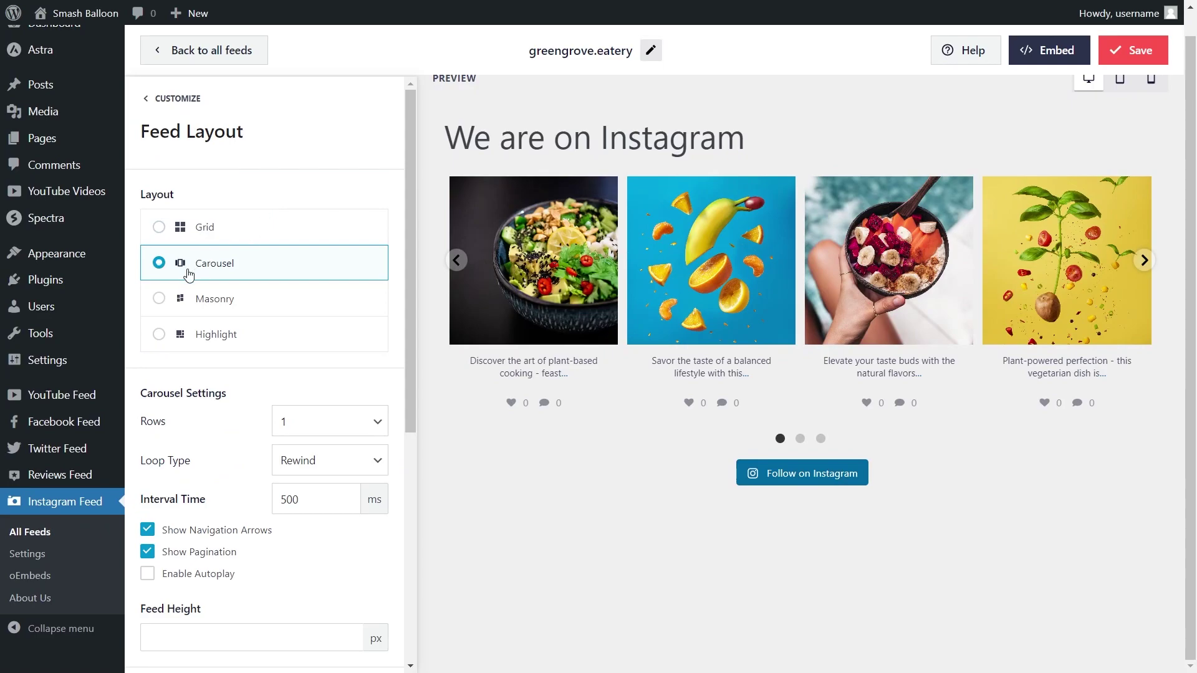
left_click(1144, 260)
left_click(1145, 260)
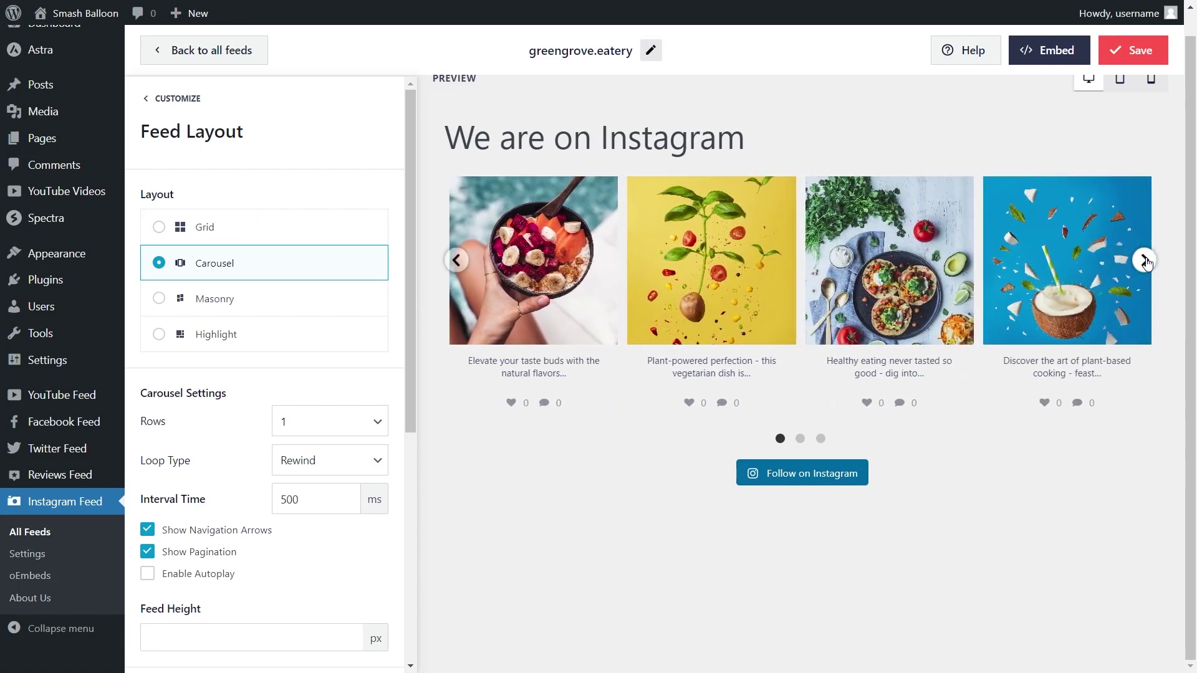
left_click(315, 236)
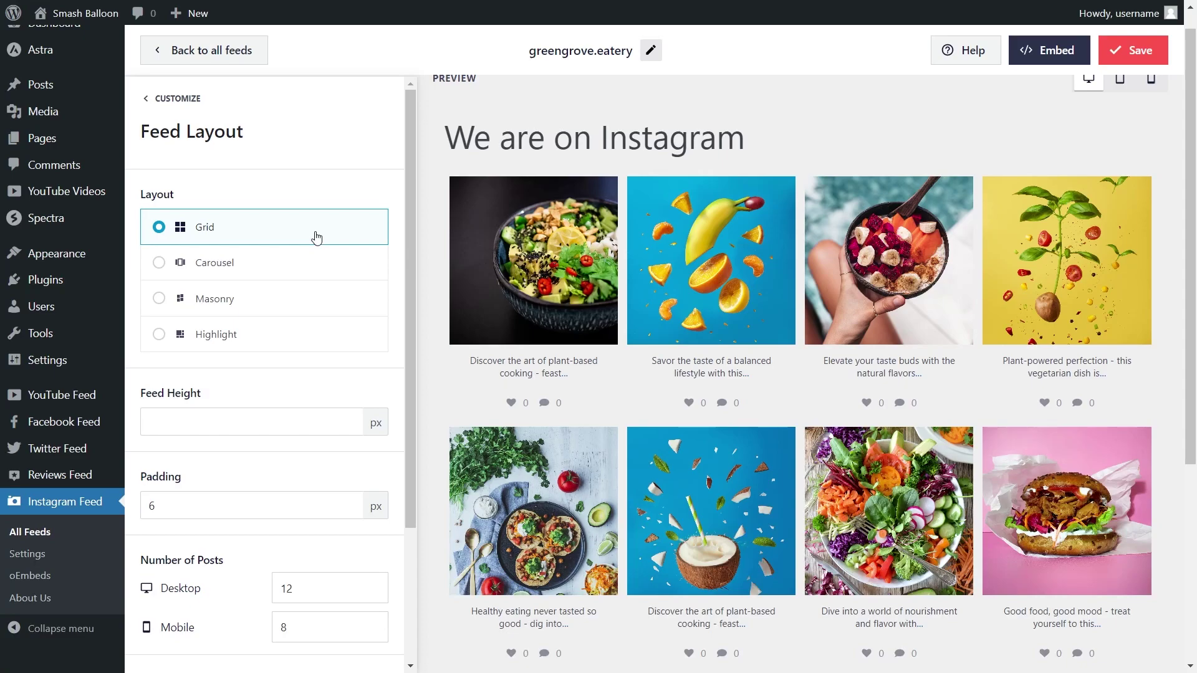
left_click(286, 302)
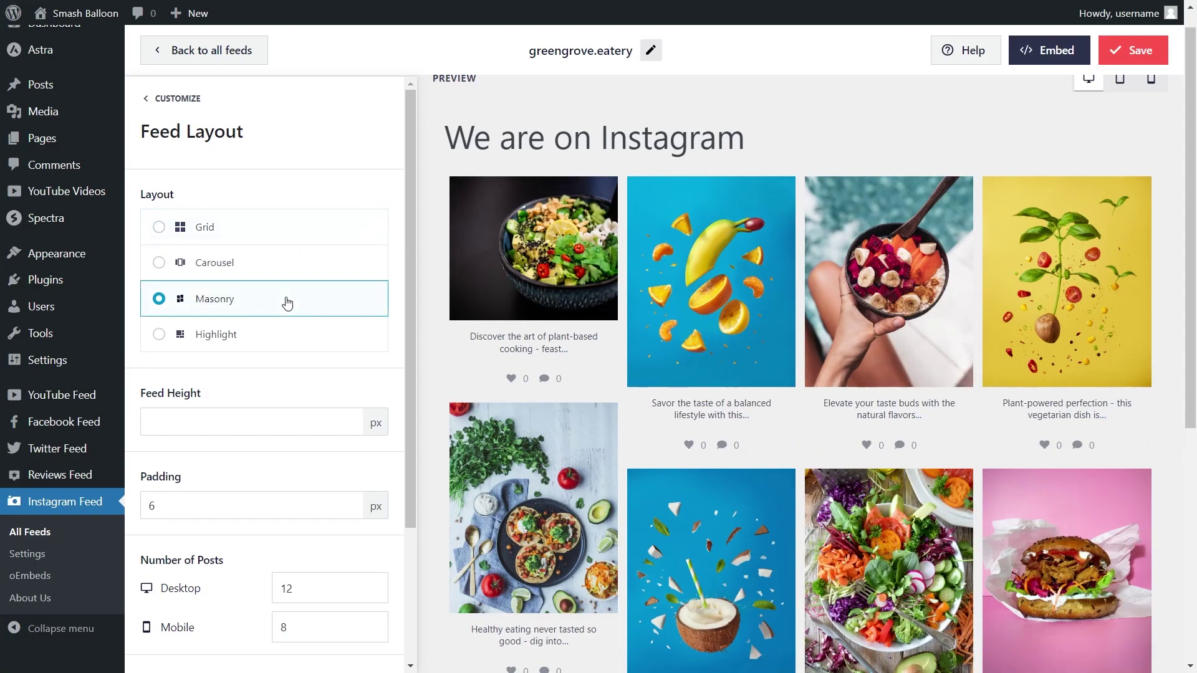
scroll(634, 346, "down", 4)
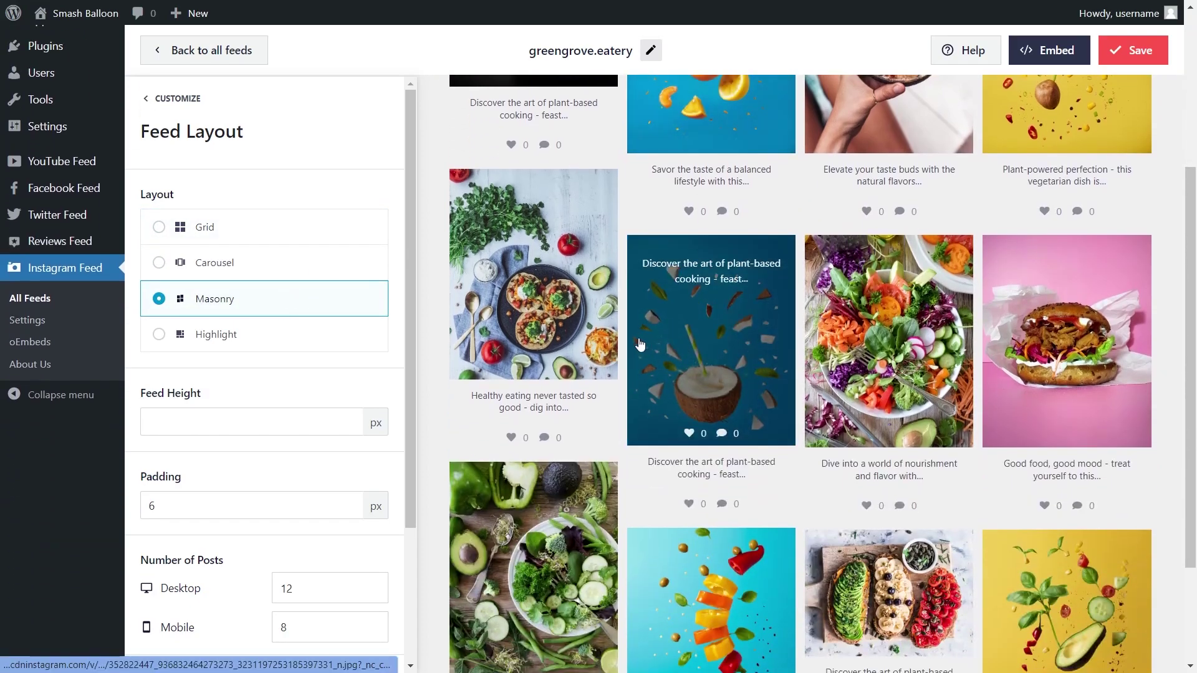
scroll(633, 347, "down", 2)
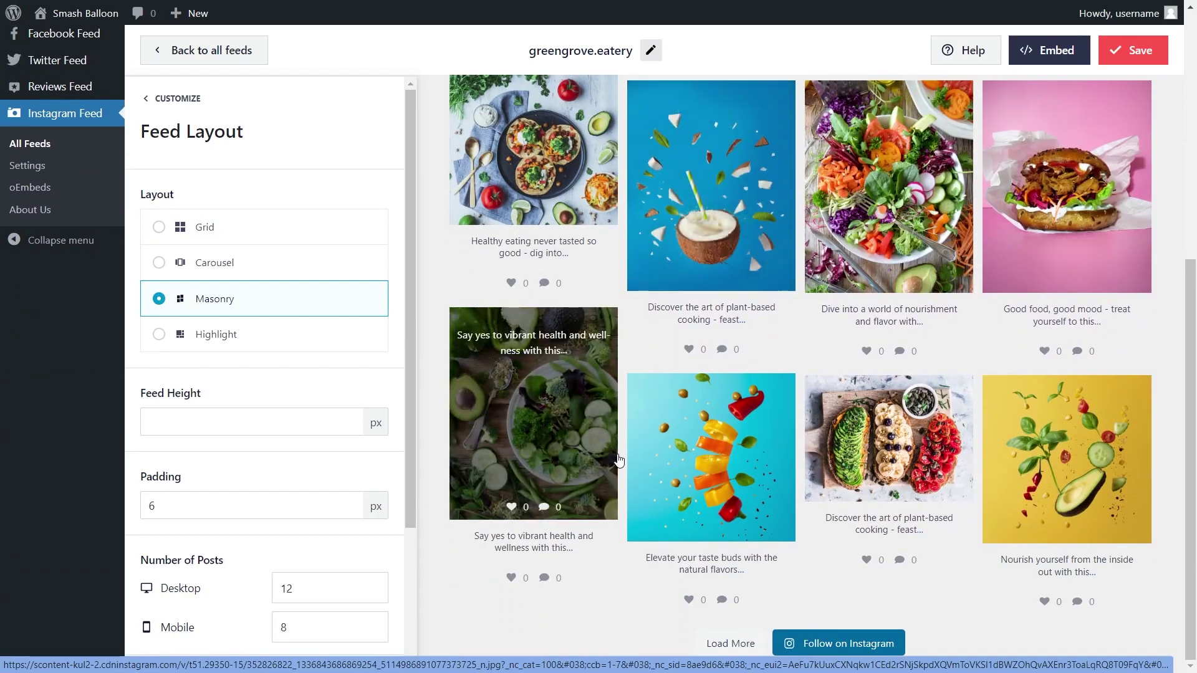
left_click(341, 336)
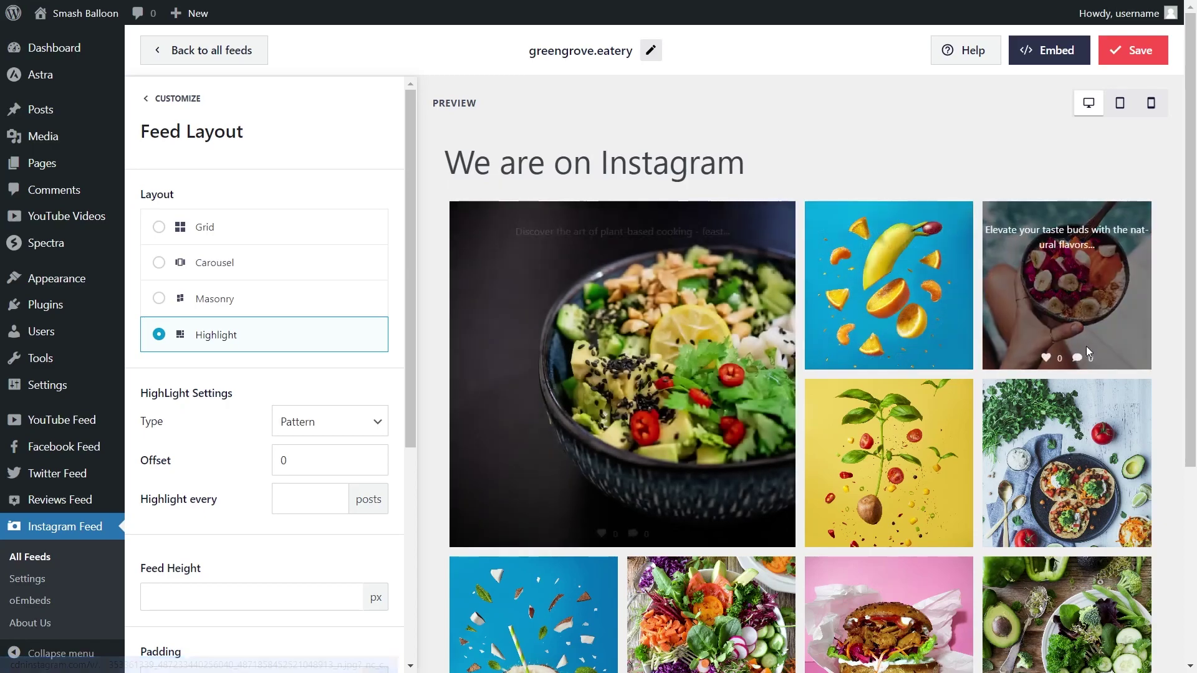
scroll(1158, 354, "down", 3)
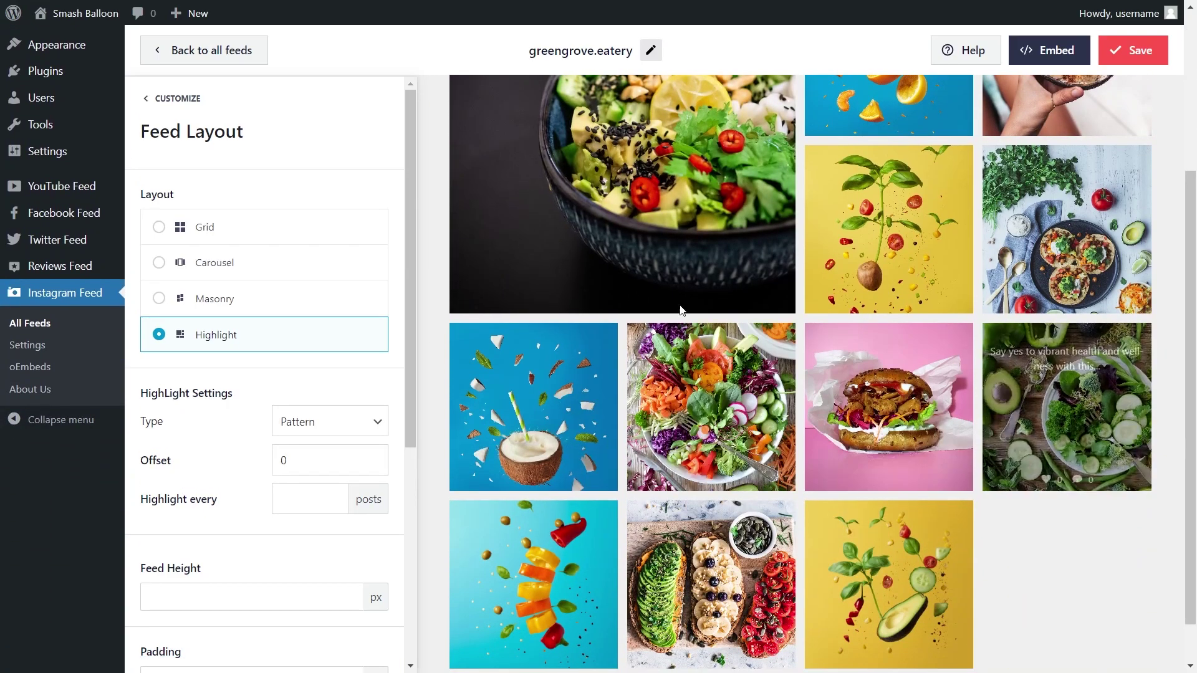
left_click(297, 270)
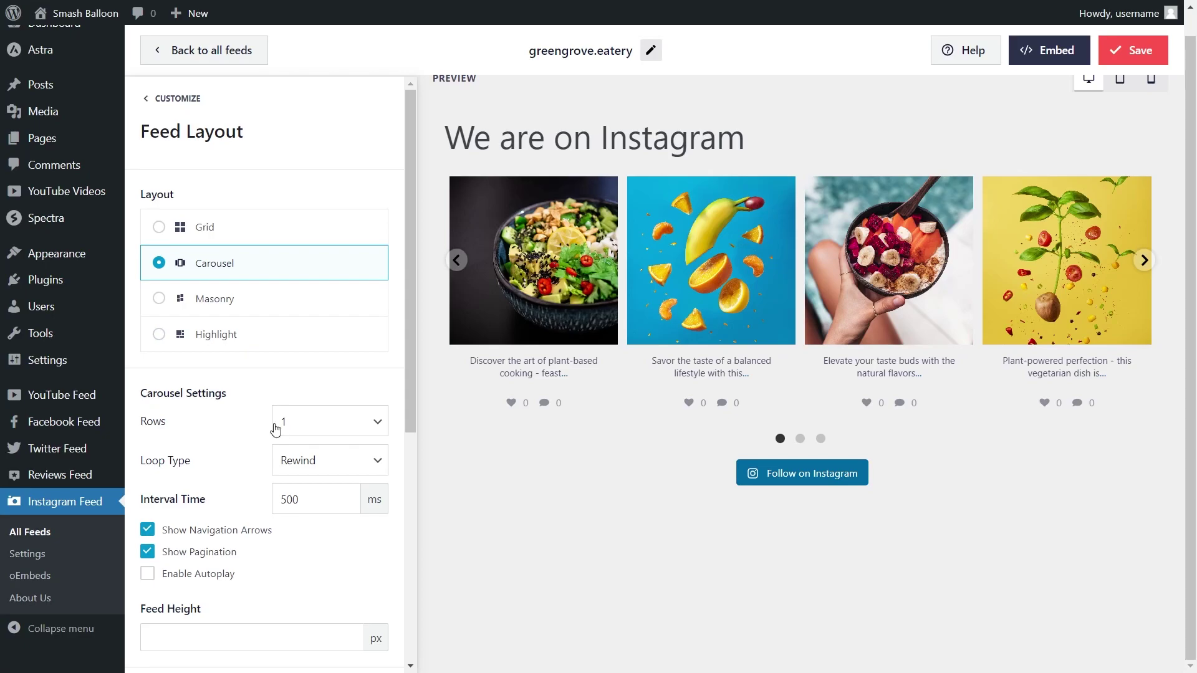
left_click(332, 429)
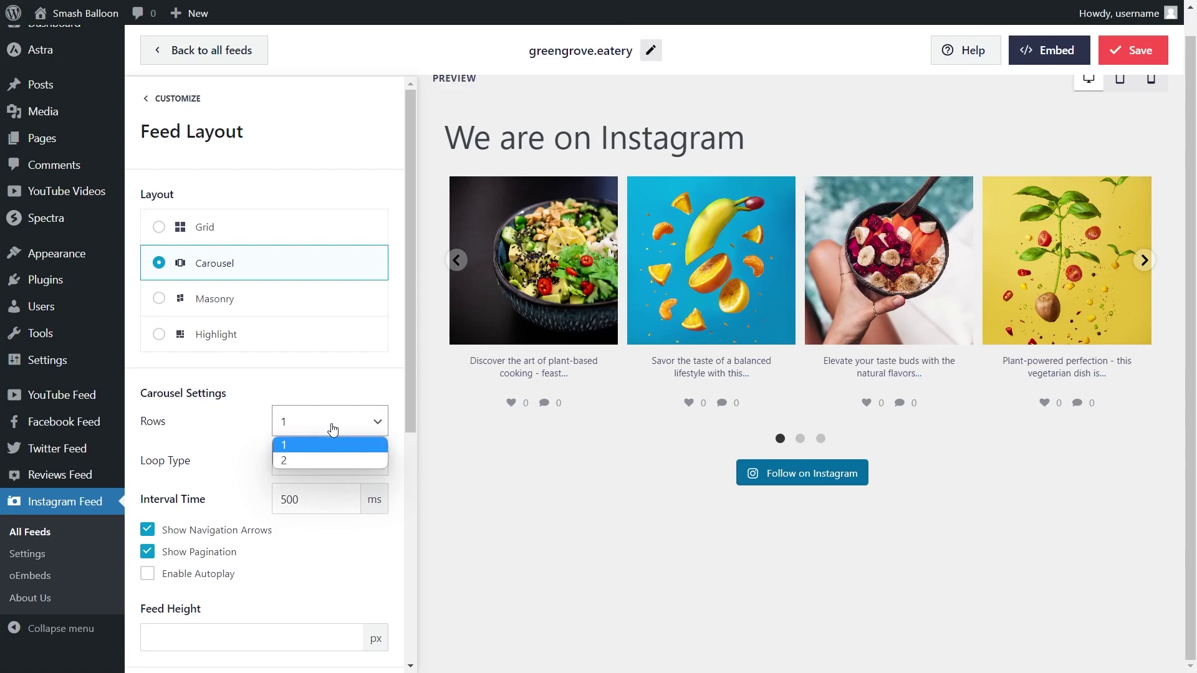
left_click(312, 462)
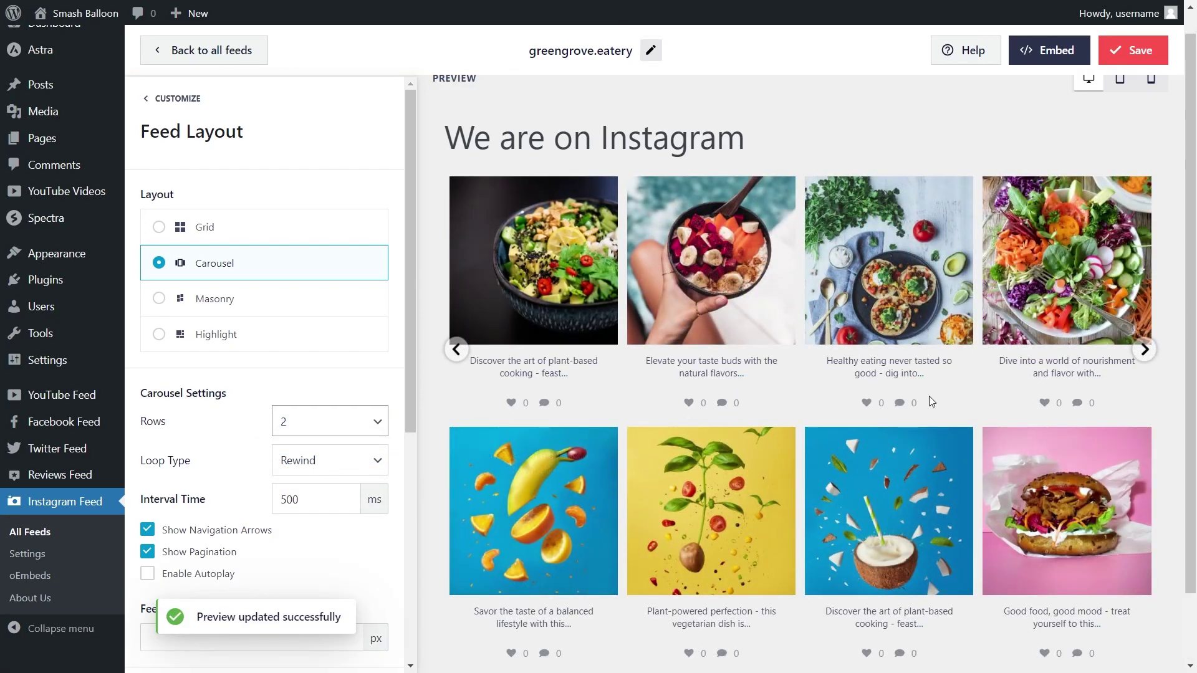
left_click(1144, 357)
left_click(1143, 357)
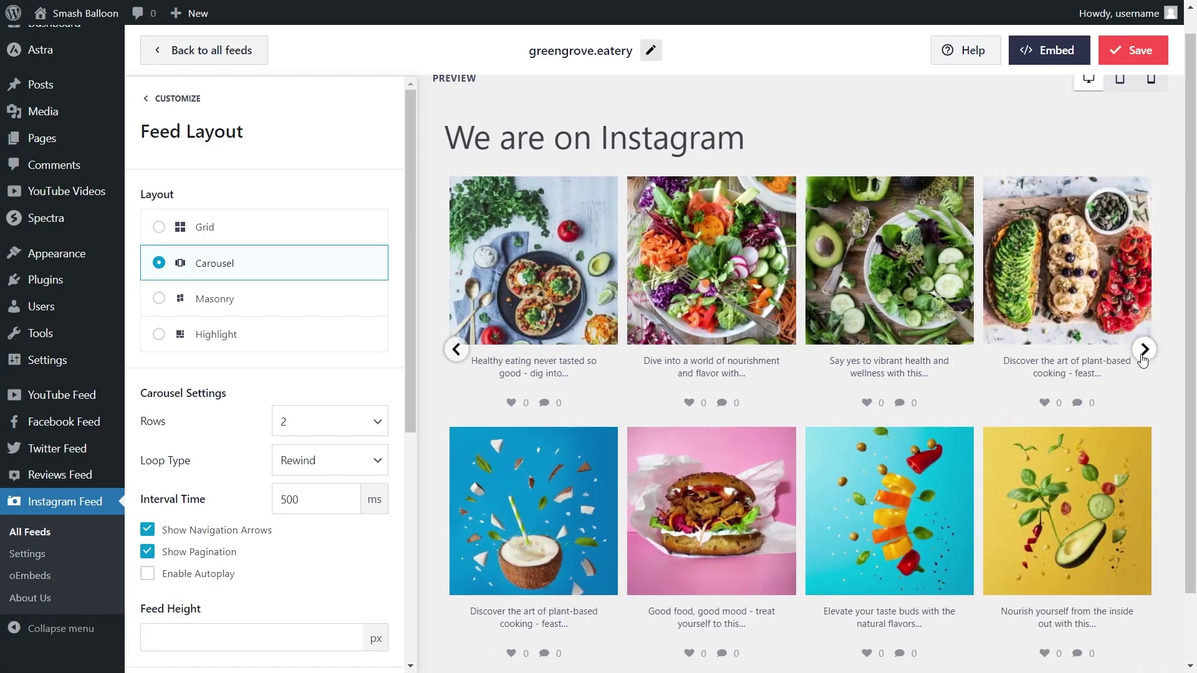
left_click(337, 422)
left_click(336, 440)
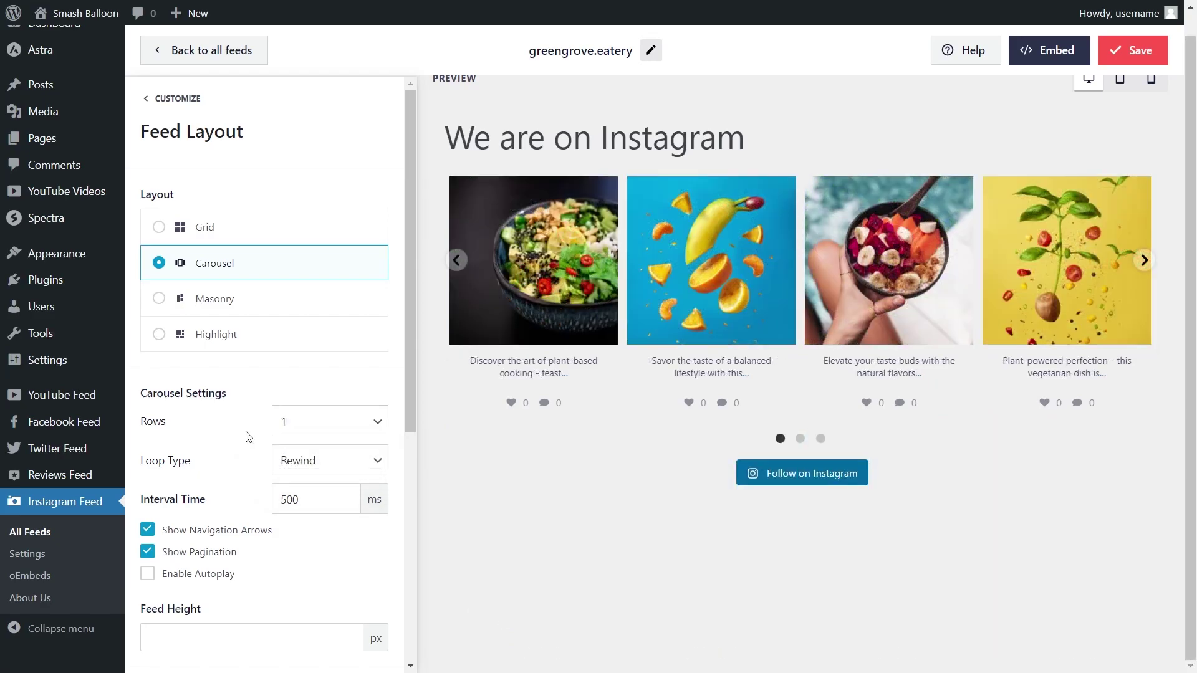
scroll(247, 436, "down", 3)
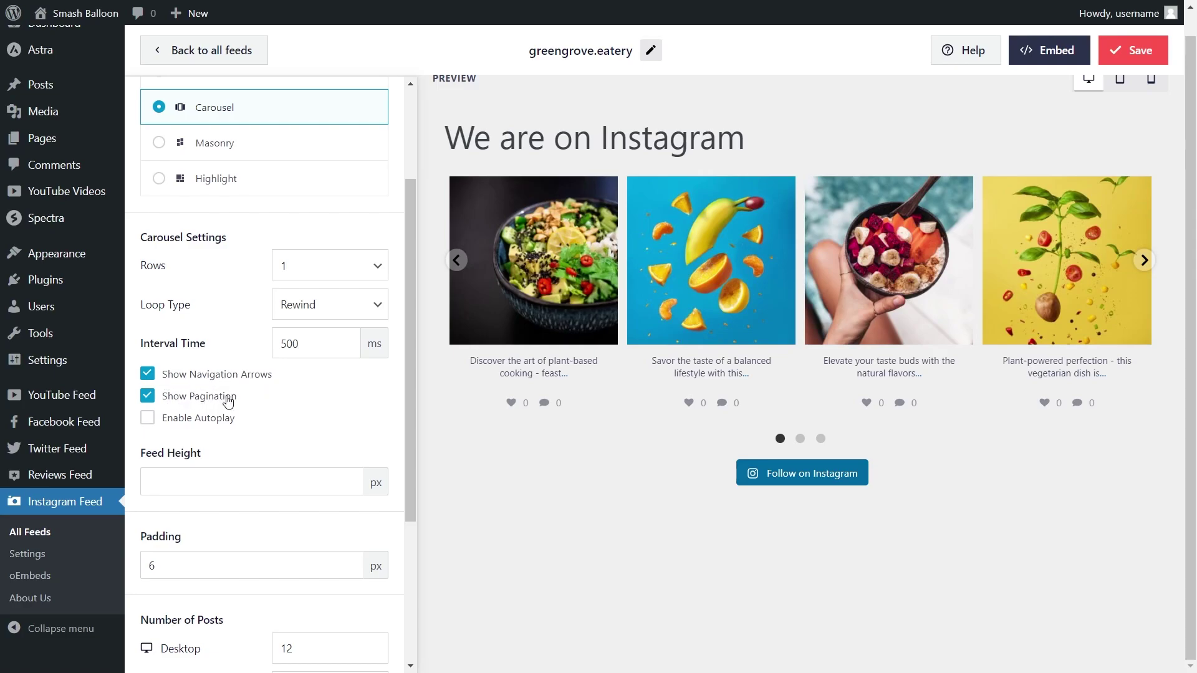
left_click(148, 375)
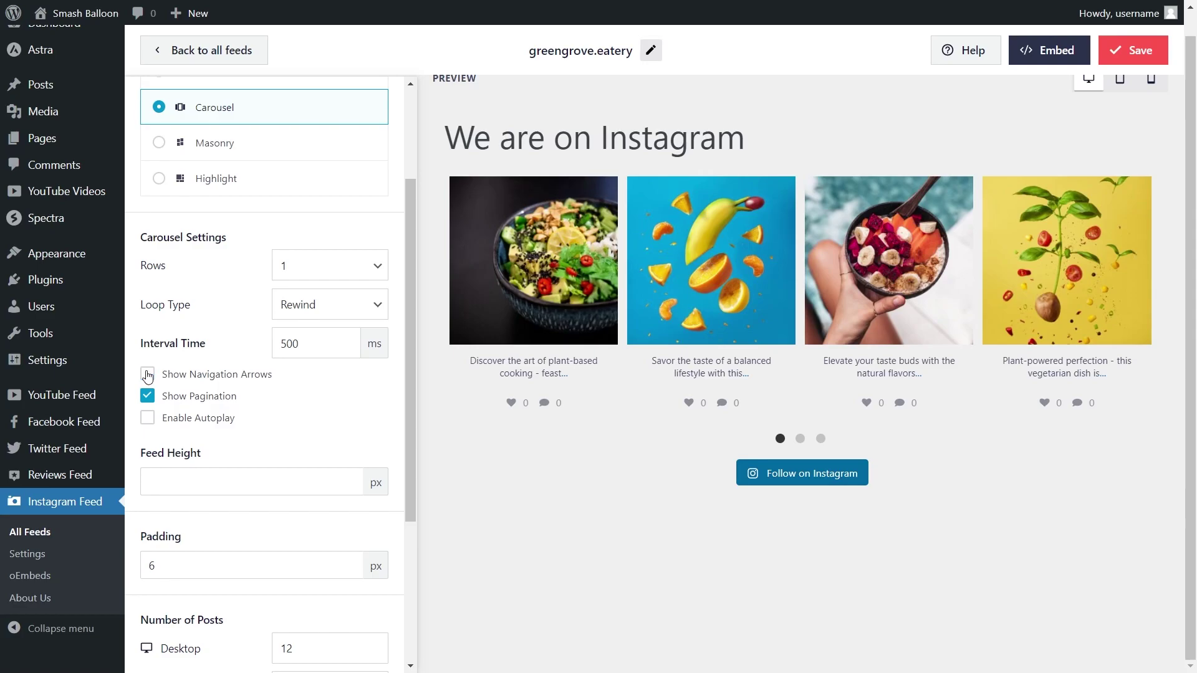
left_click(148, 374)
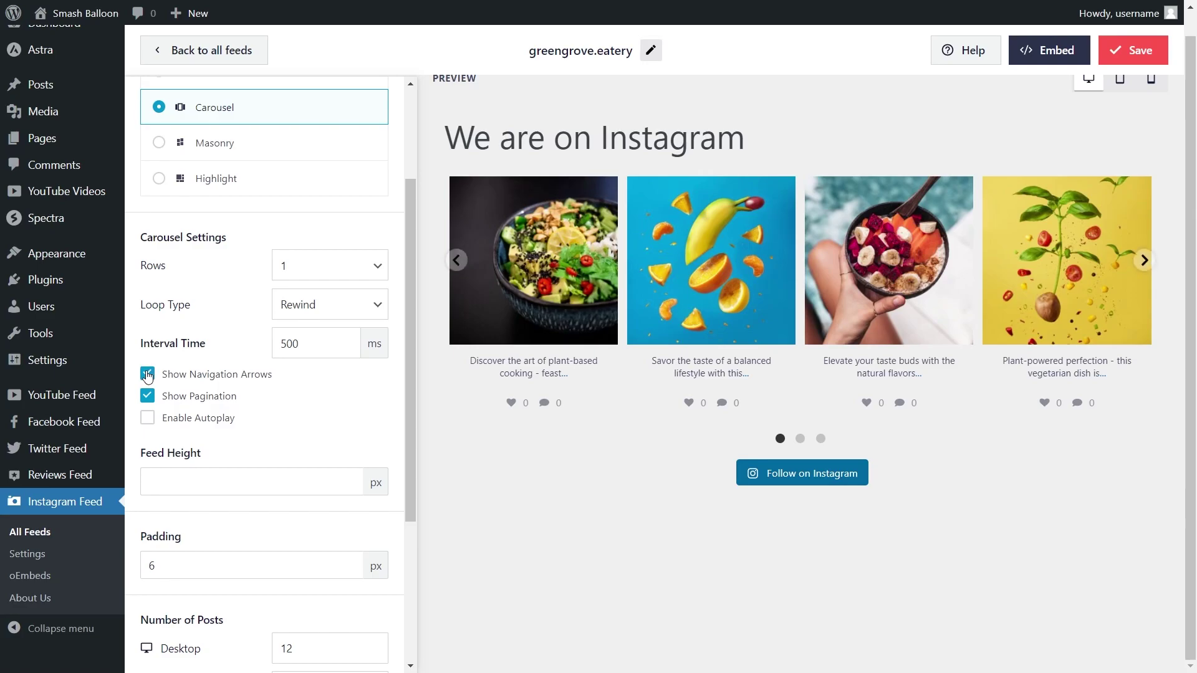
left_click(204, 426)
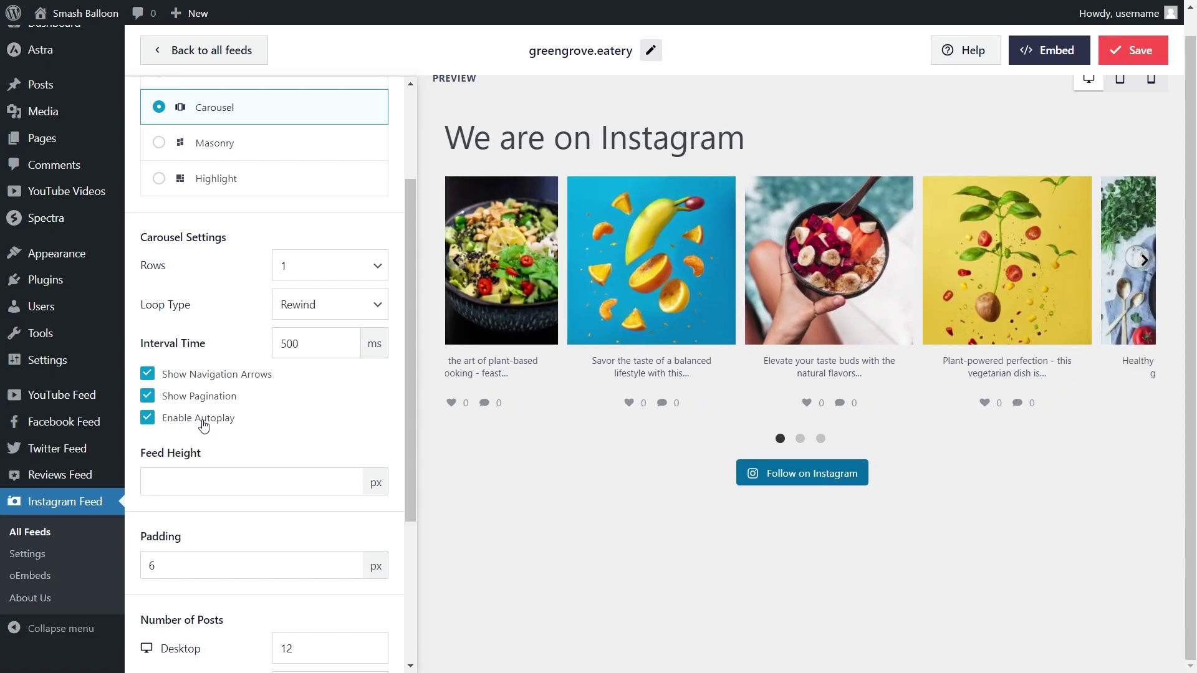
left_click(204, 426)
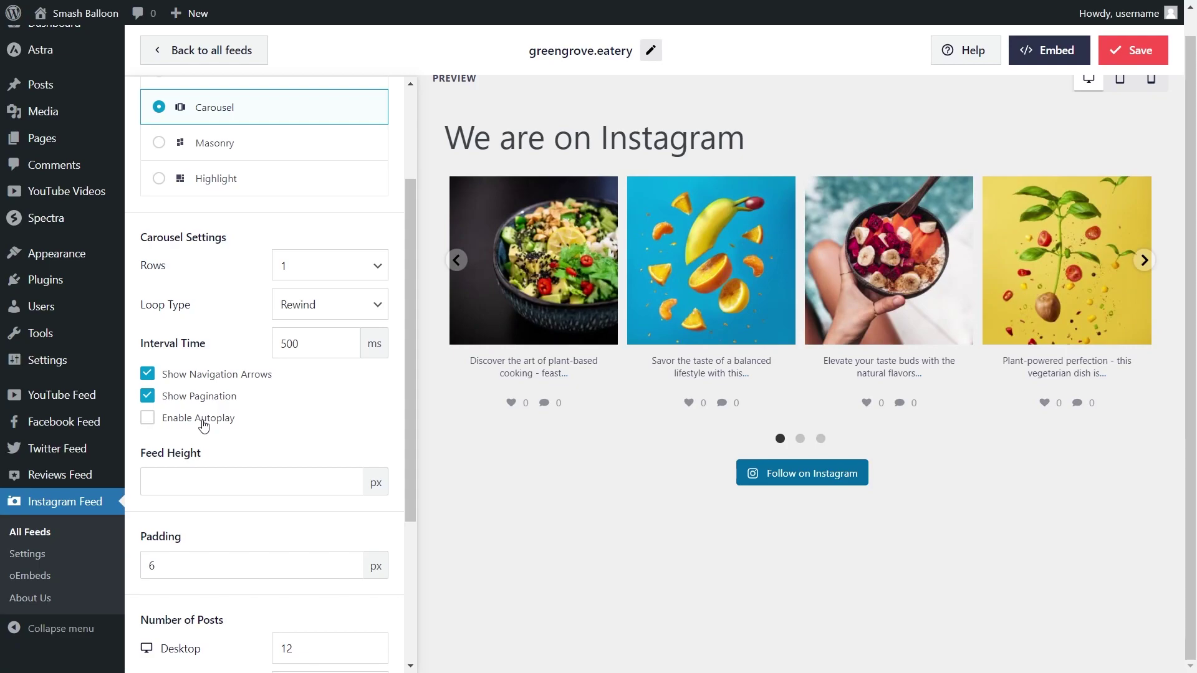
scroll(289, 421, "down", 4)
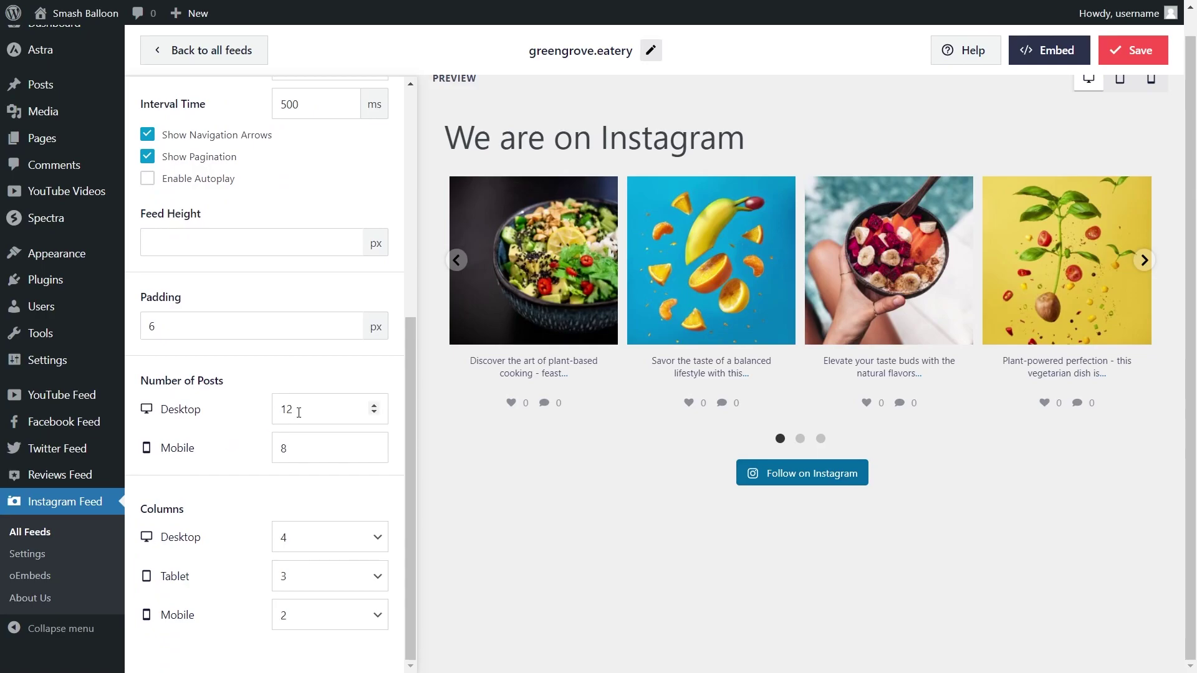
Set the desktop number of posts to 16, browsing the carousel preview pages
left_click(801, 439)
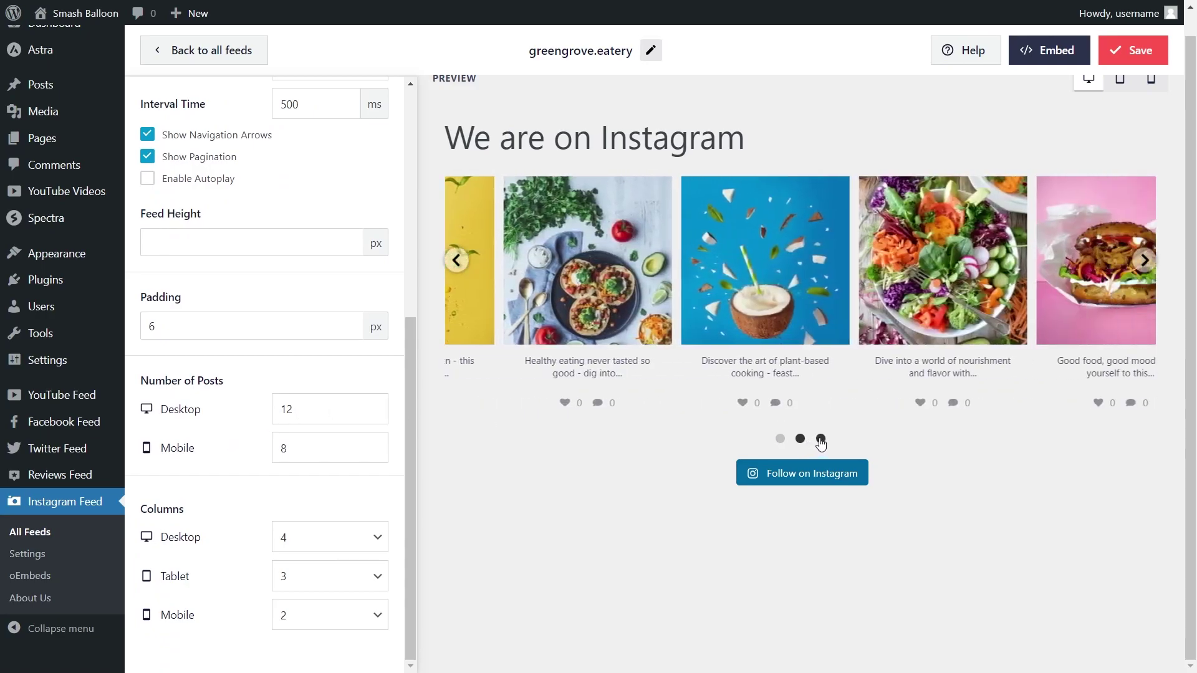
left_click(820, 439)
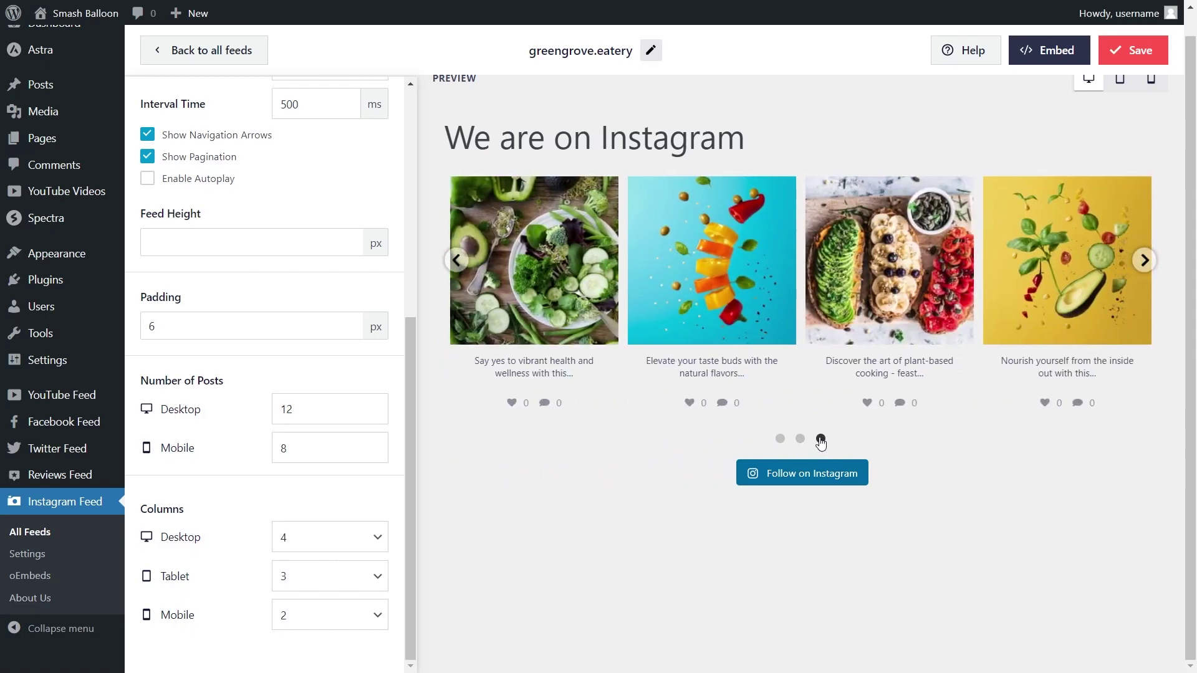
double_click(280, 409)
type("16")
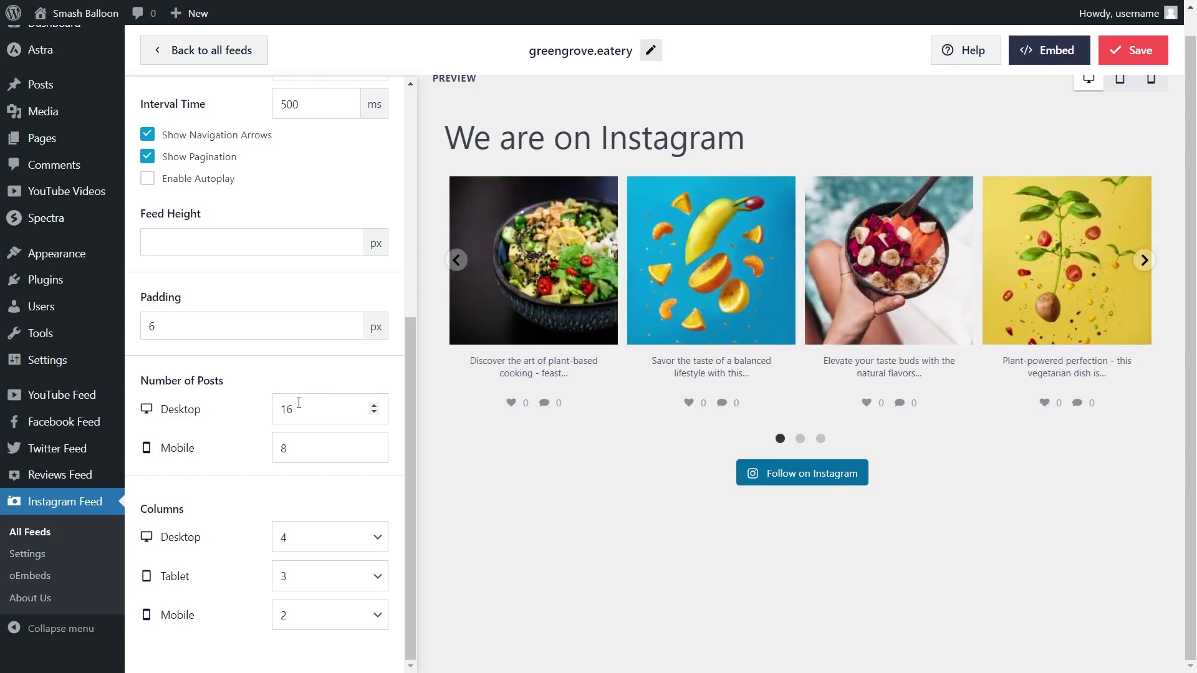
left_click(456, 260)
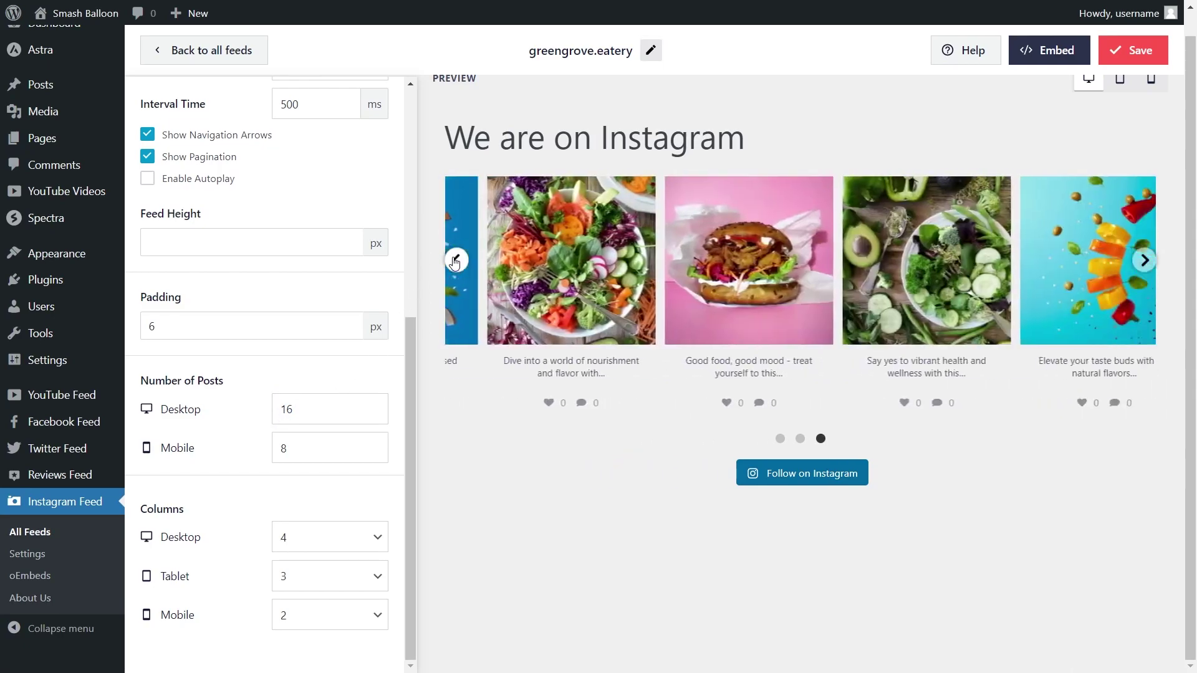
left_click(456, 260)
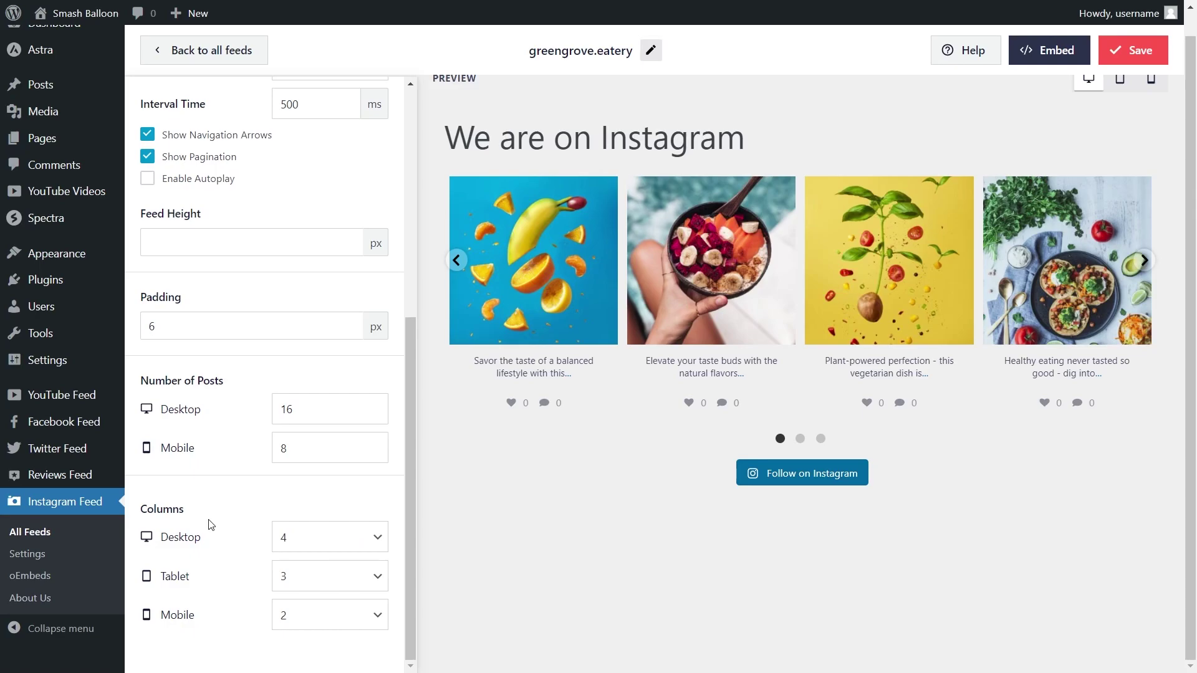
Try 3 desktop columns, then restore the layout to 4 columns
left_click(374, 537)
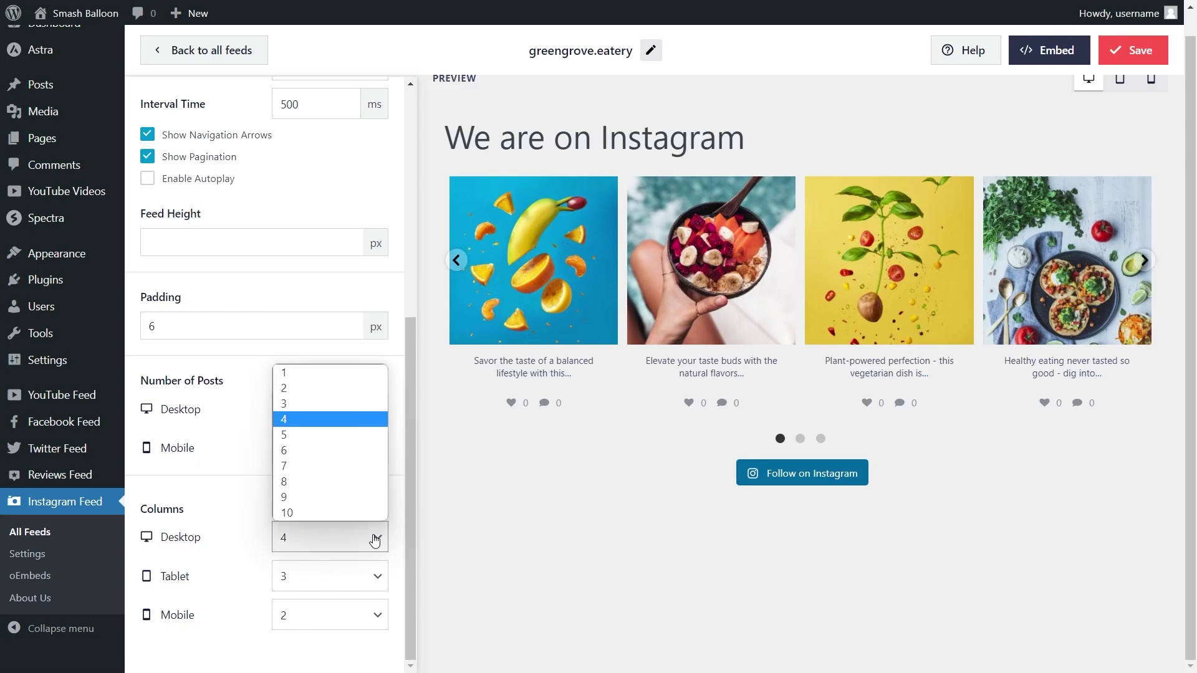
left_click(362, 405)
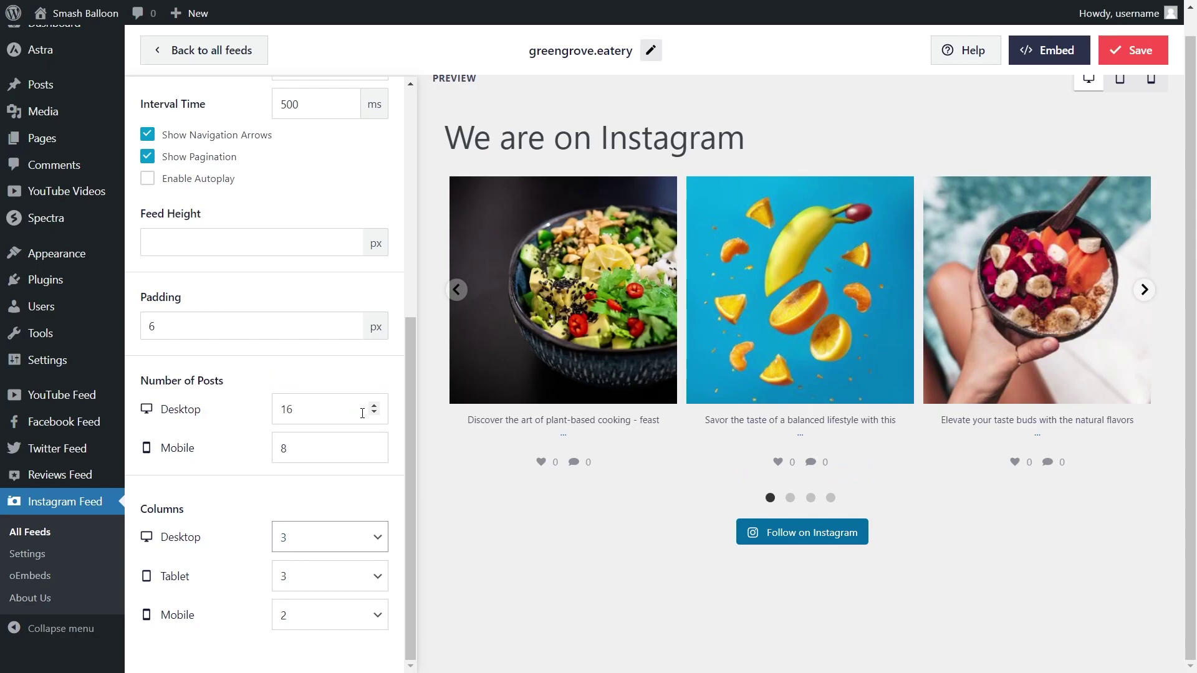
left_click(337, 536)
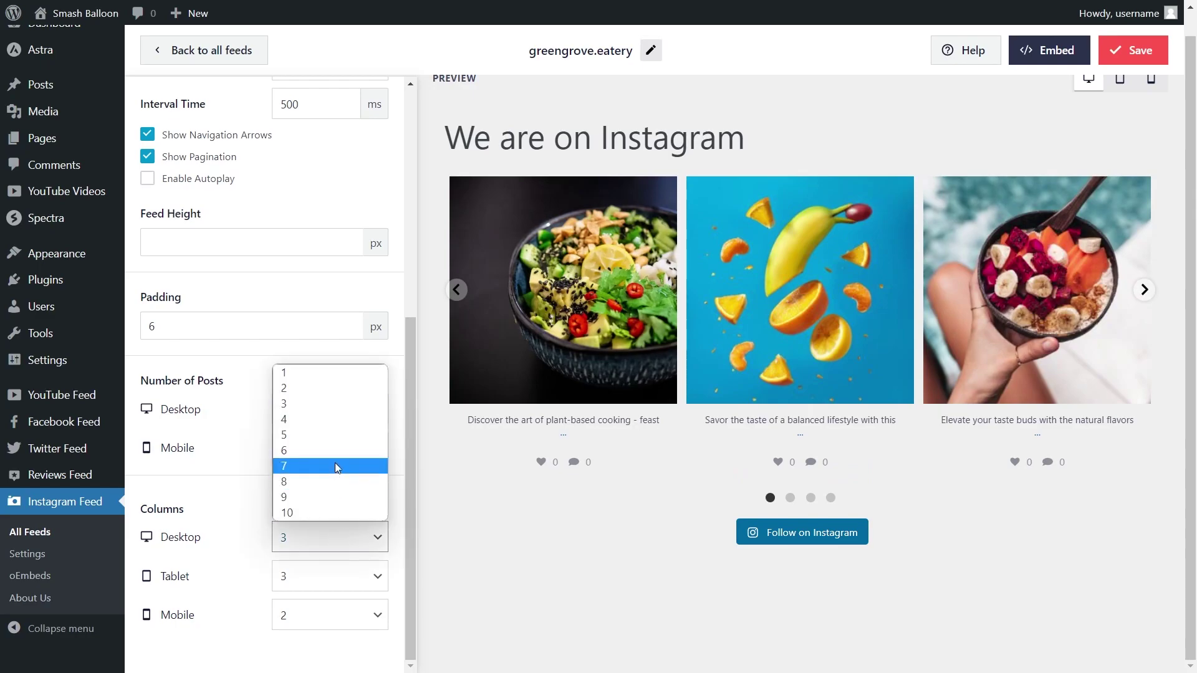
left_click(336, 419)
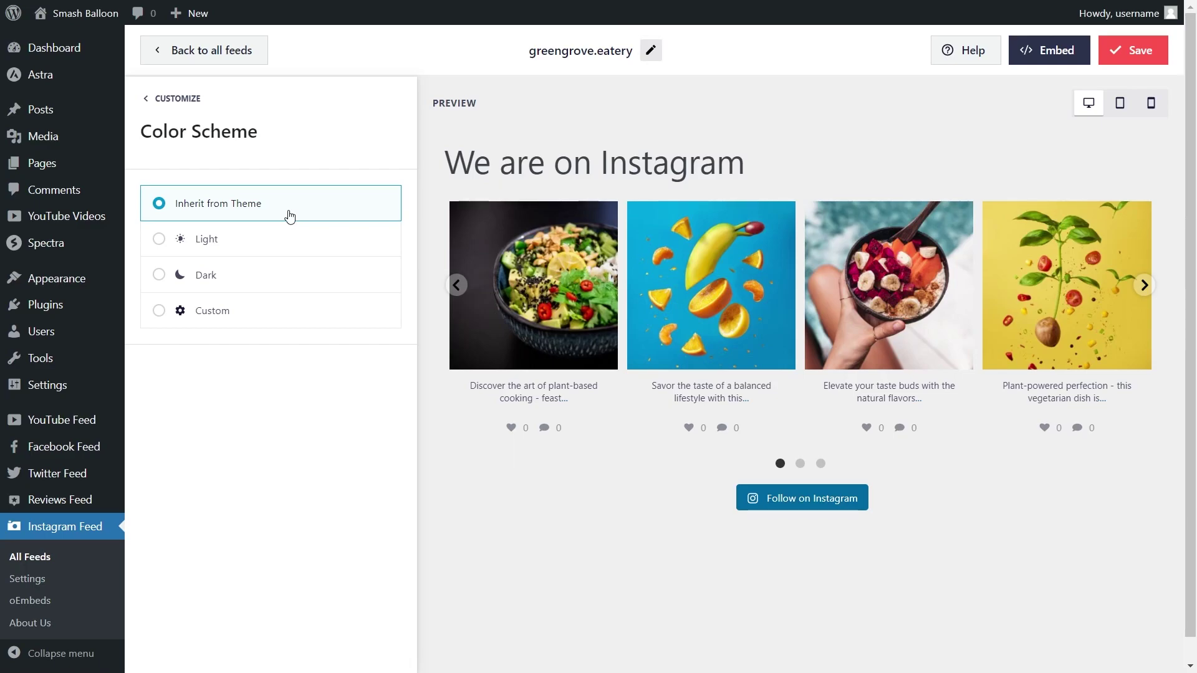
Preview the Light, Dark and Custom colour schemes on the feed
left_click(275, 242)
left_click(255, 284)
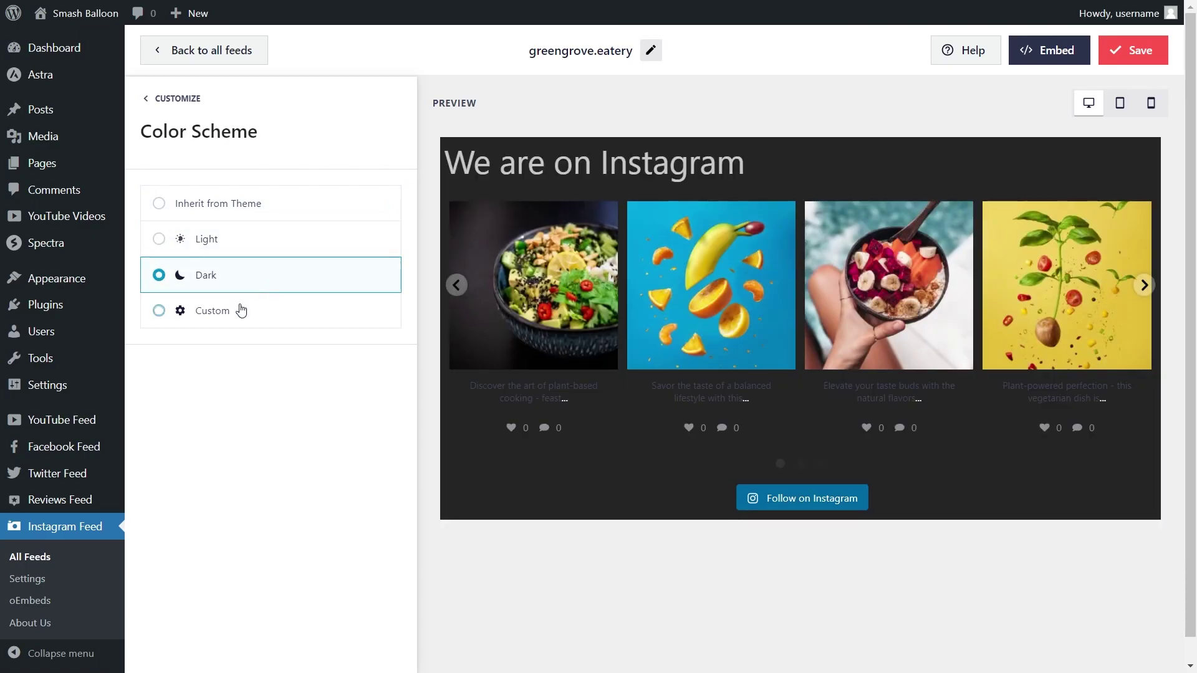
left_click(237, 308)
Try red, yellow and green custom backgrounds, then revert to Inherit from Theme
left_click(387, 405)
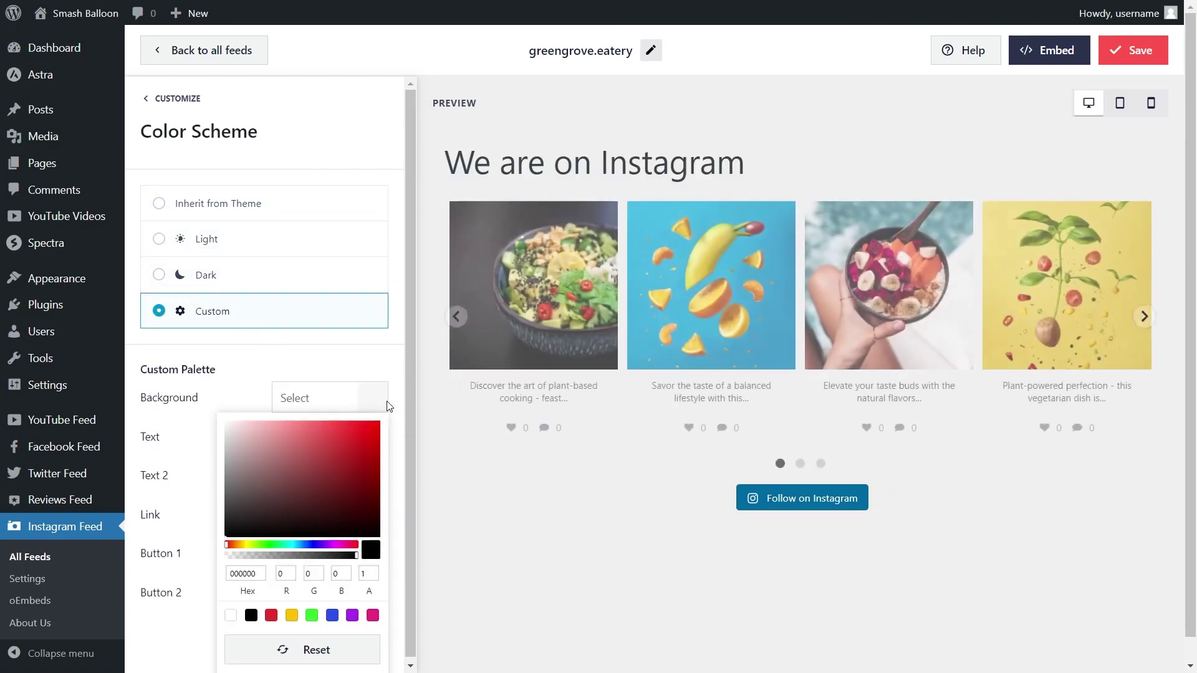
left_click(271, 616)
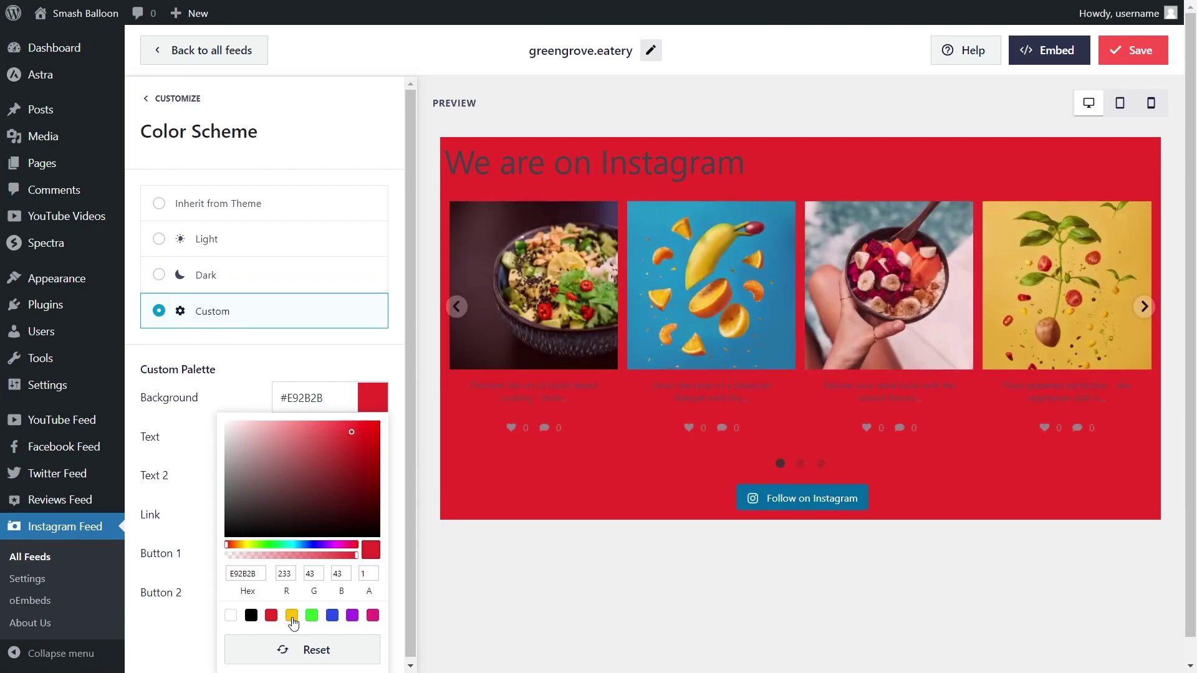
left_click(292, 616)
left_click(312, 617)
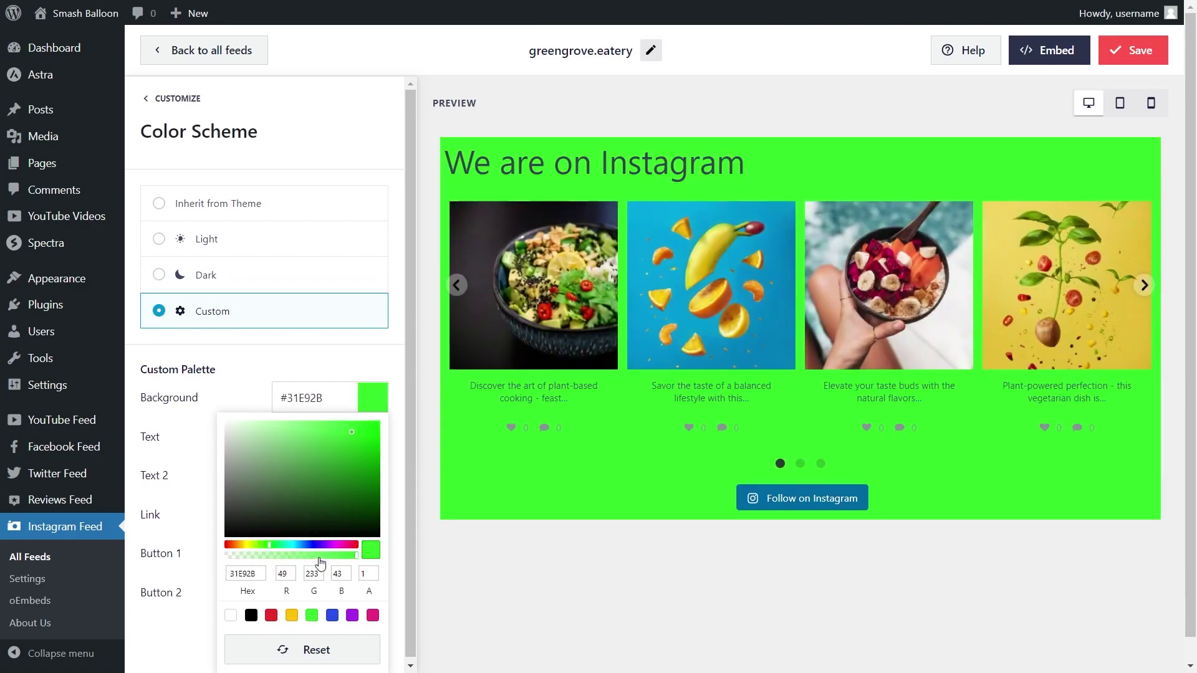
left_click(232, 212)
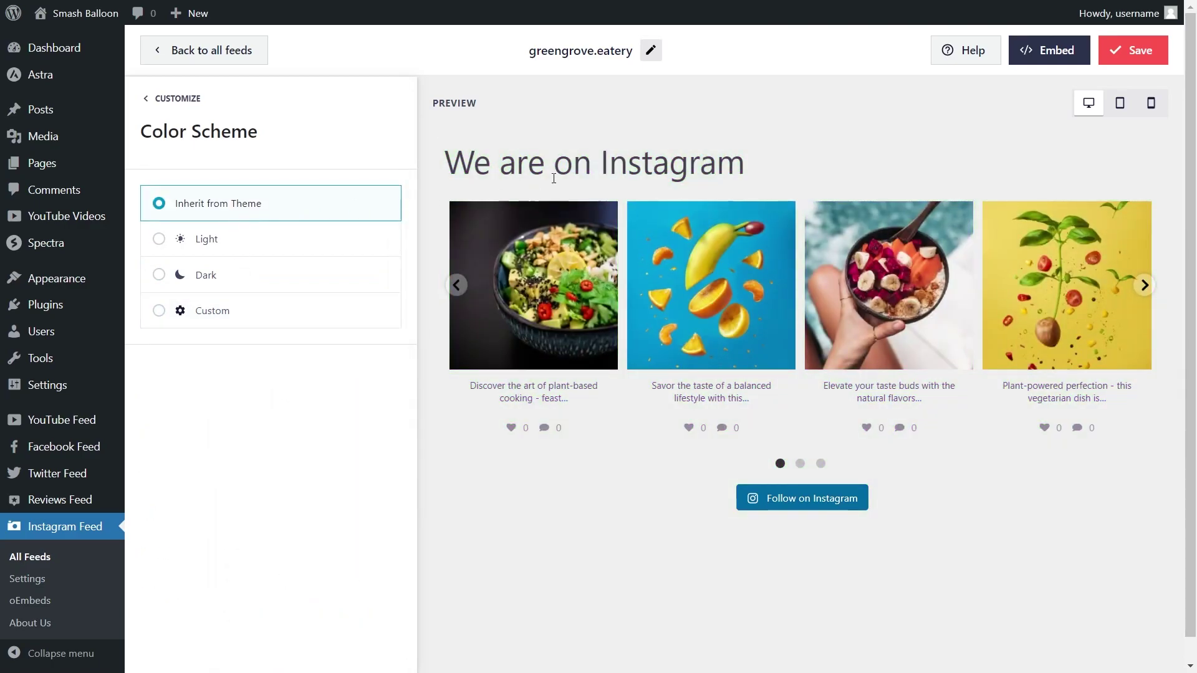
left_click(1119, 64)
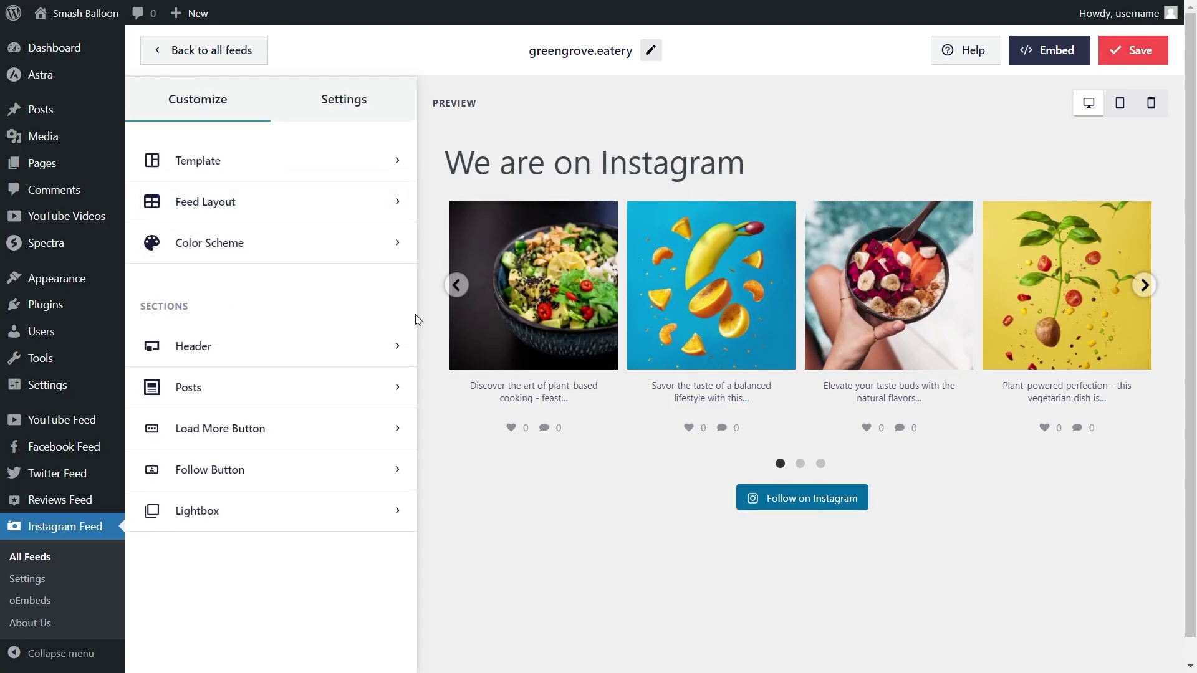
Enable post moderation under Filters and Moderation and allow the first three posts
left_click(334, 112)
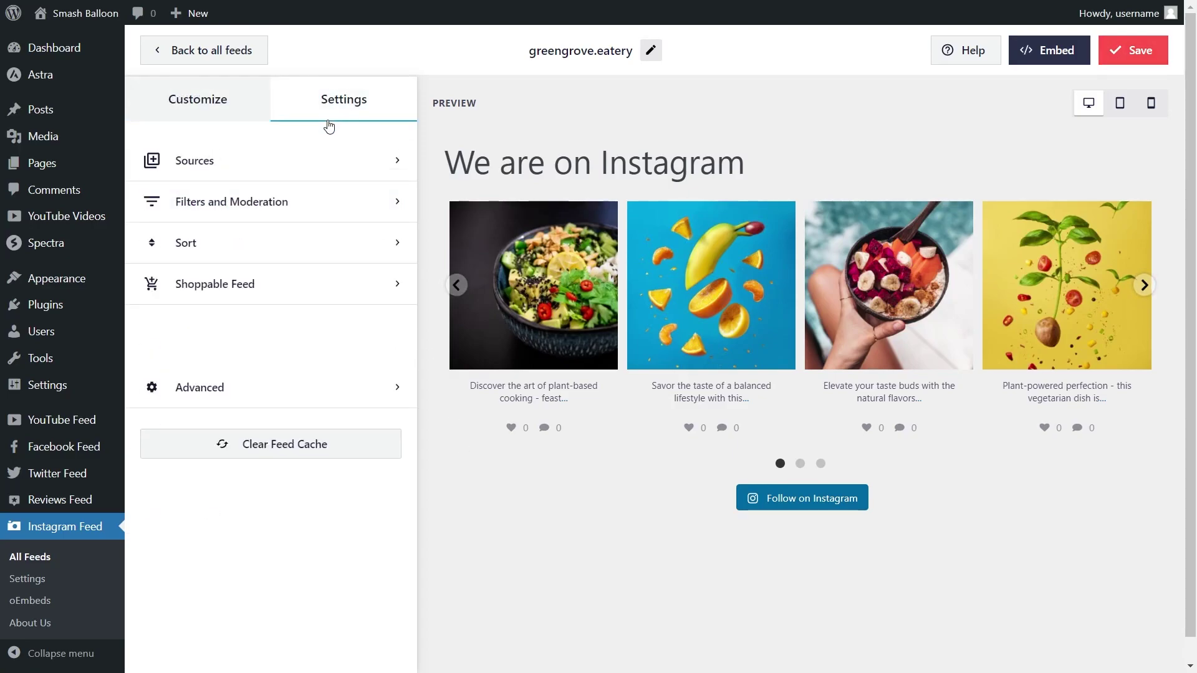
left_click(259, 203)
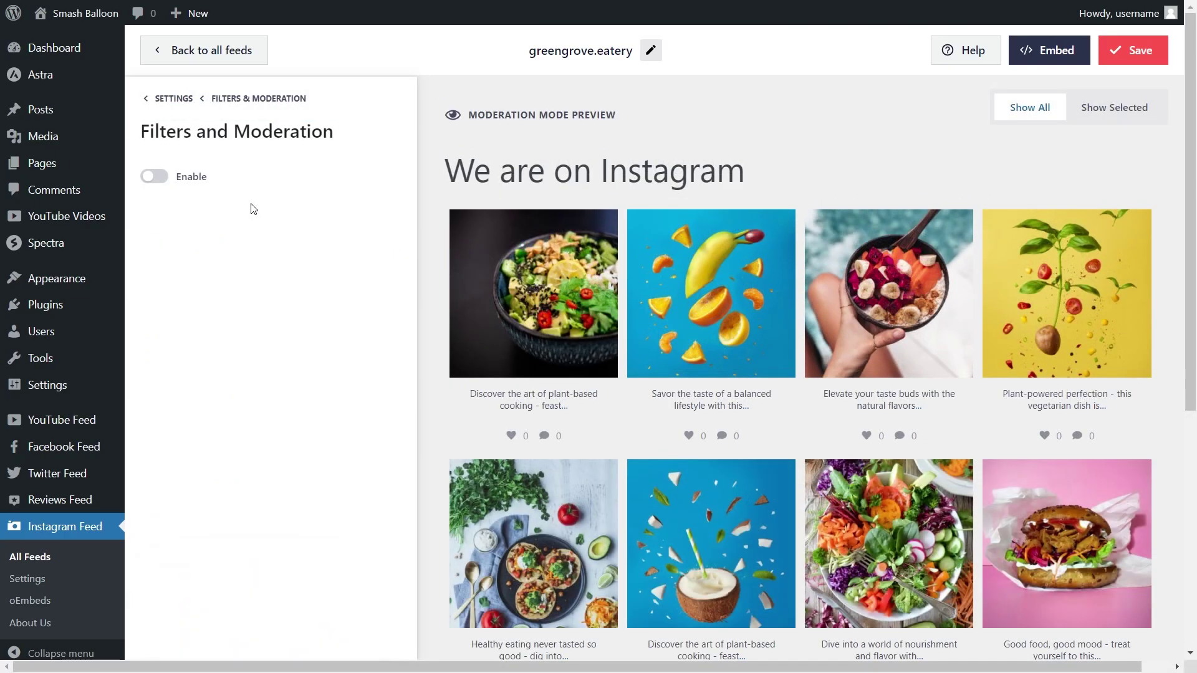
left_click(158, 179)
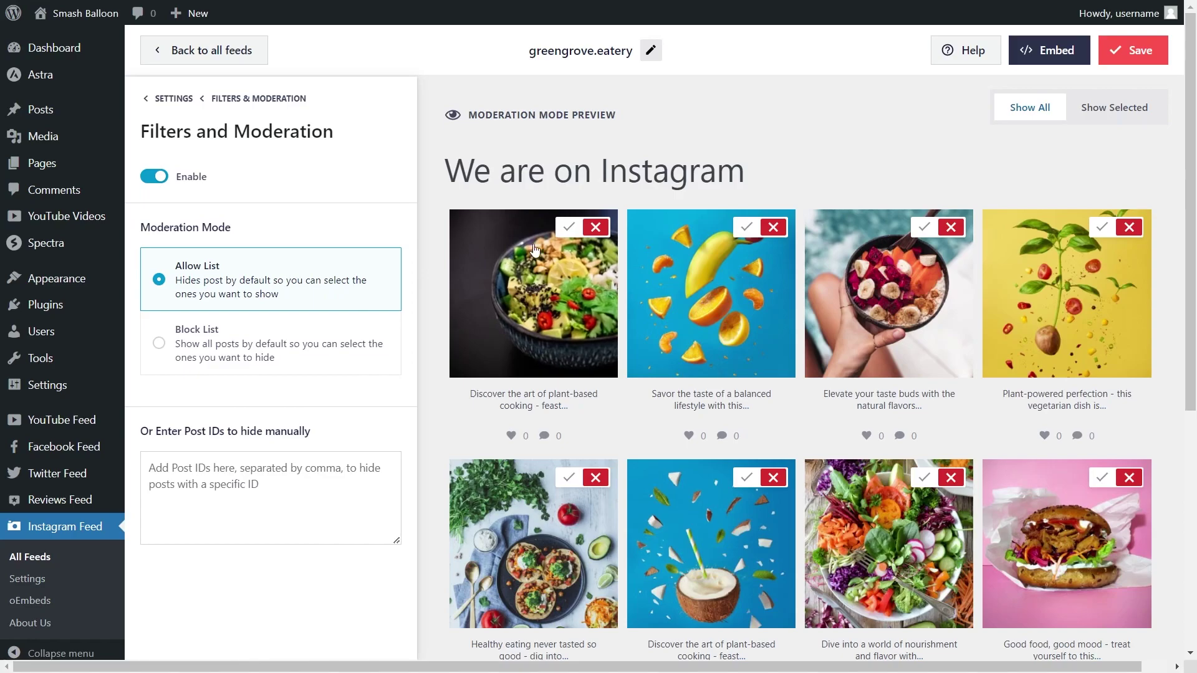
left_click(568, 226)
left_click(746, 227)
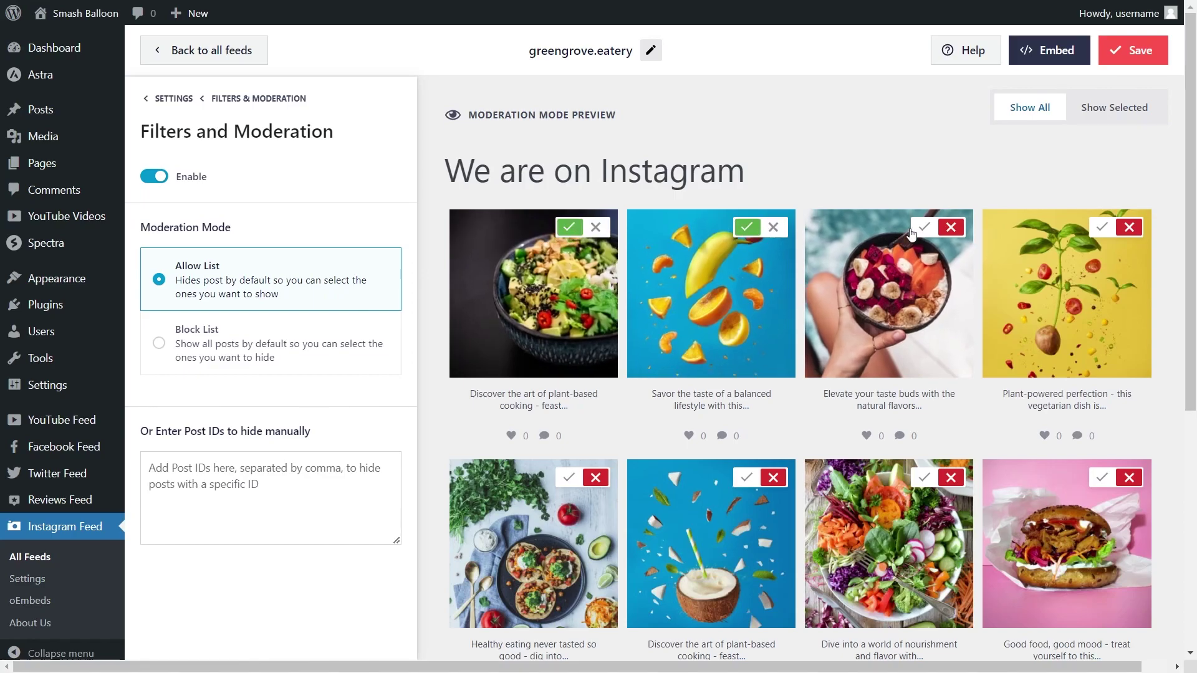
left_click(925, 229)
Switch moderation to a block list and hide the first three posts
left_click(245, 347)
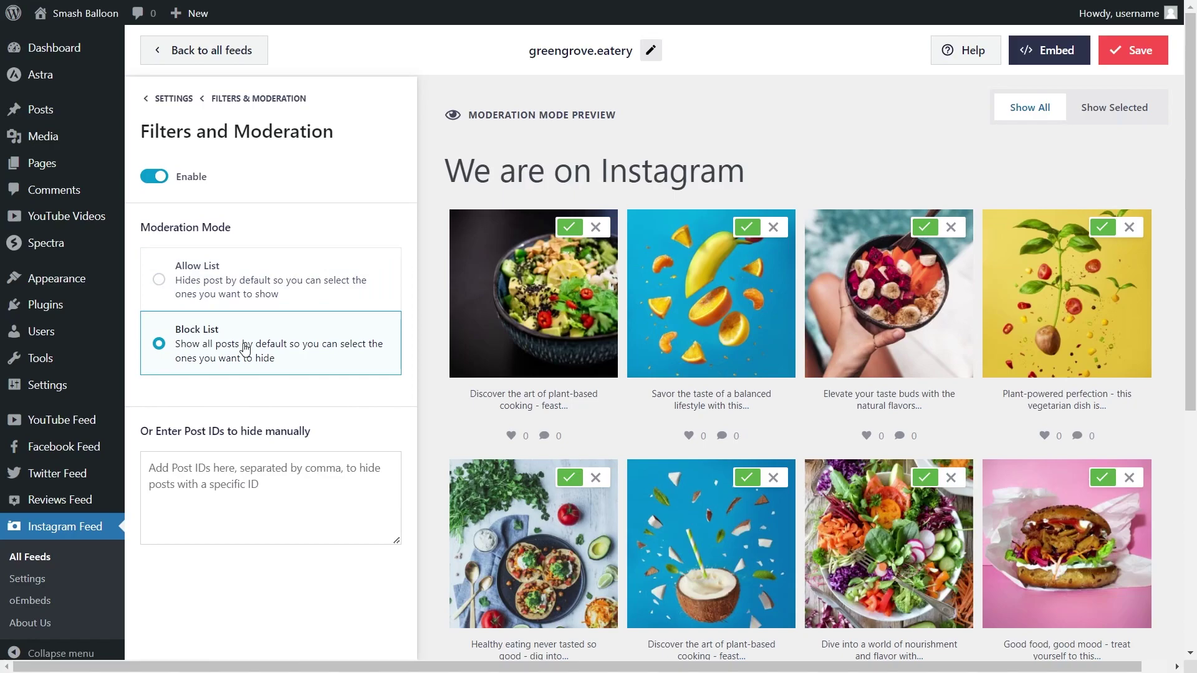
left_click(595, 232)
left_click(773, 228)
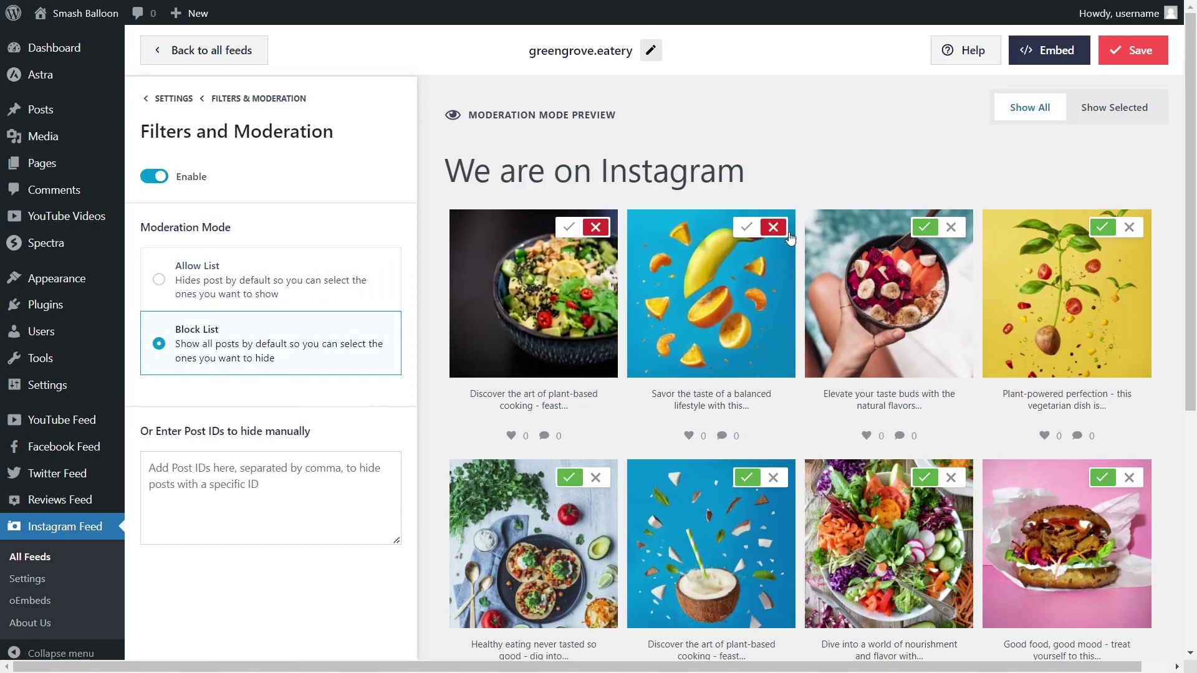
left_click(950, 228)
Turn post moderation off and review the main Filters settings
left_click(156, 178)
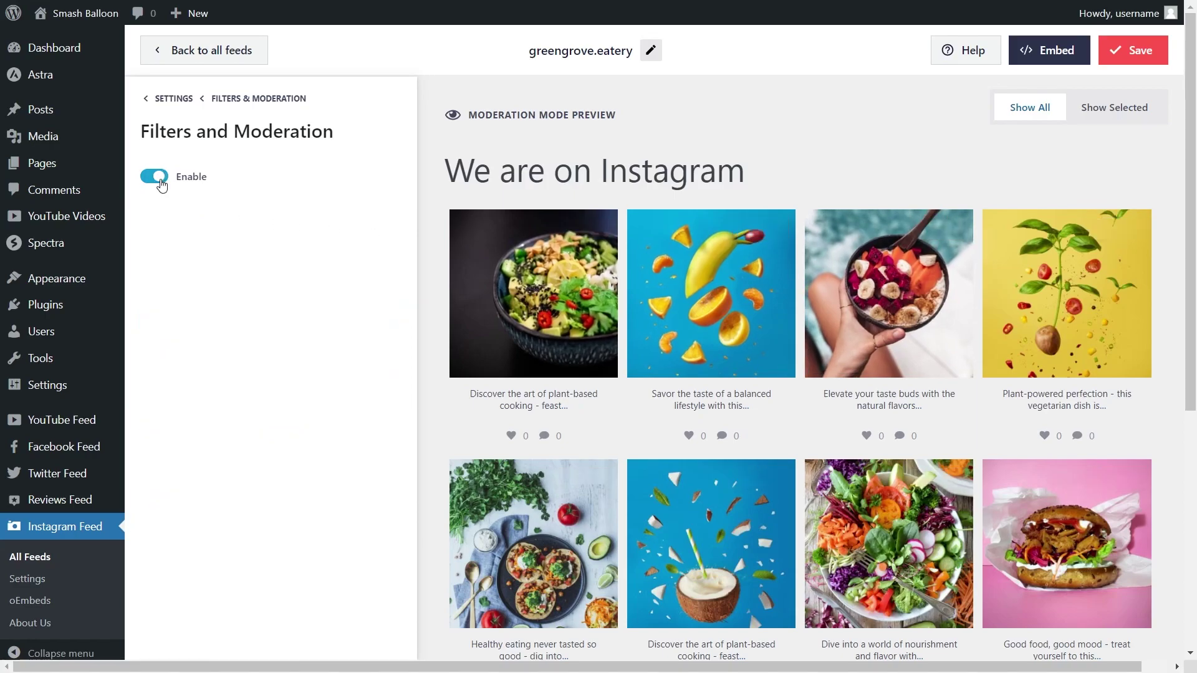
left_click(239, 101)
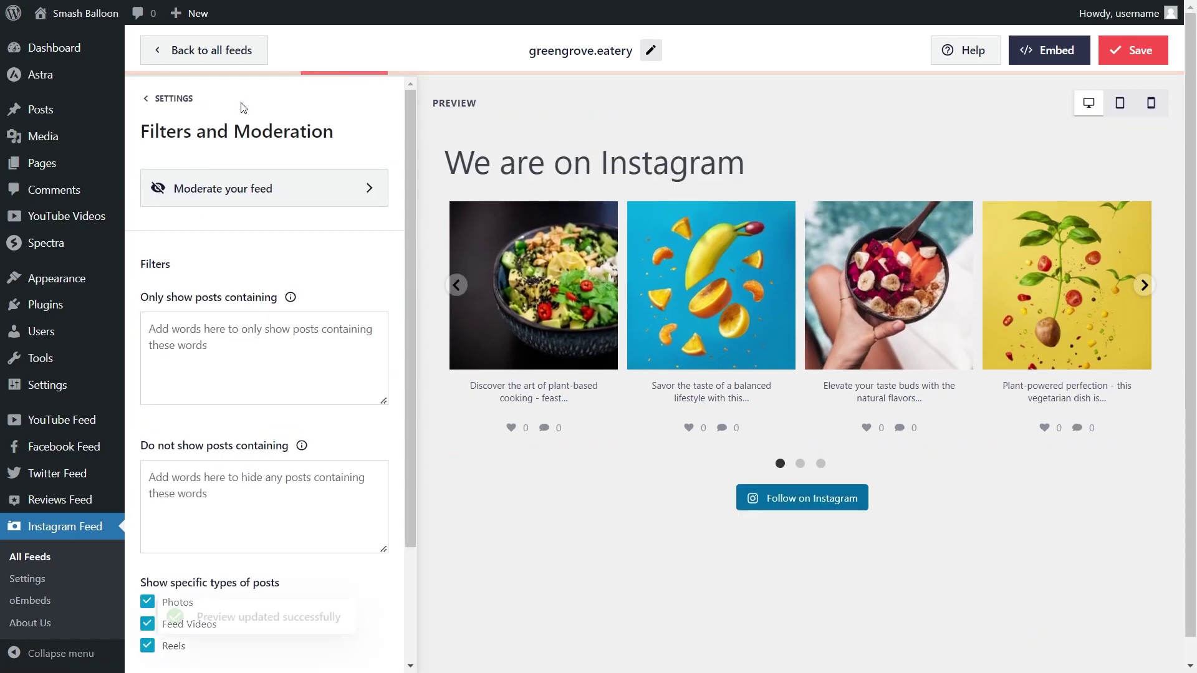
scroll(360, 359, "down", 1)
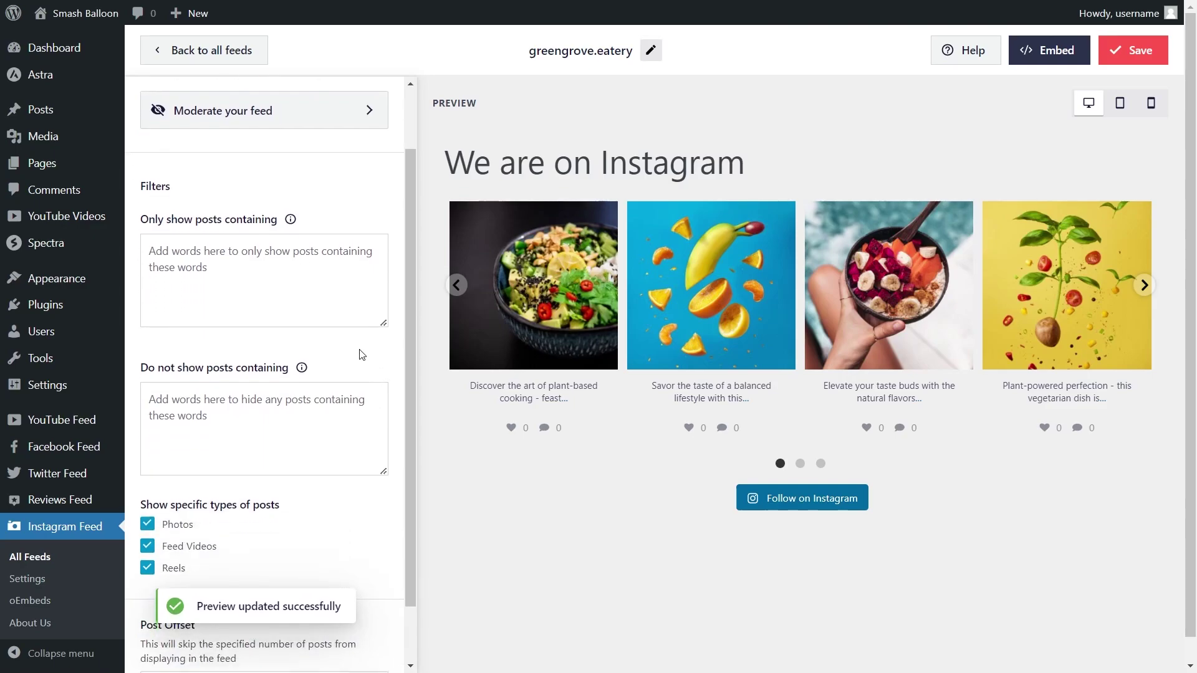
scroll(250, 531, "down", 1)
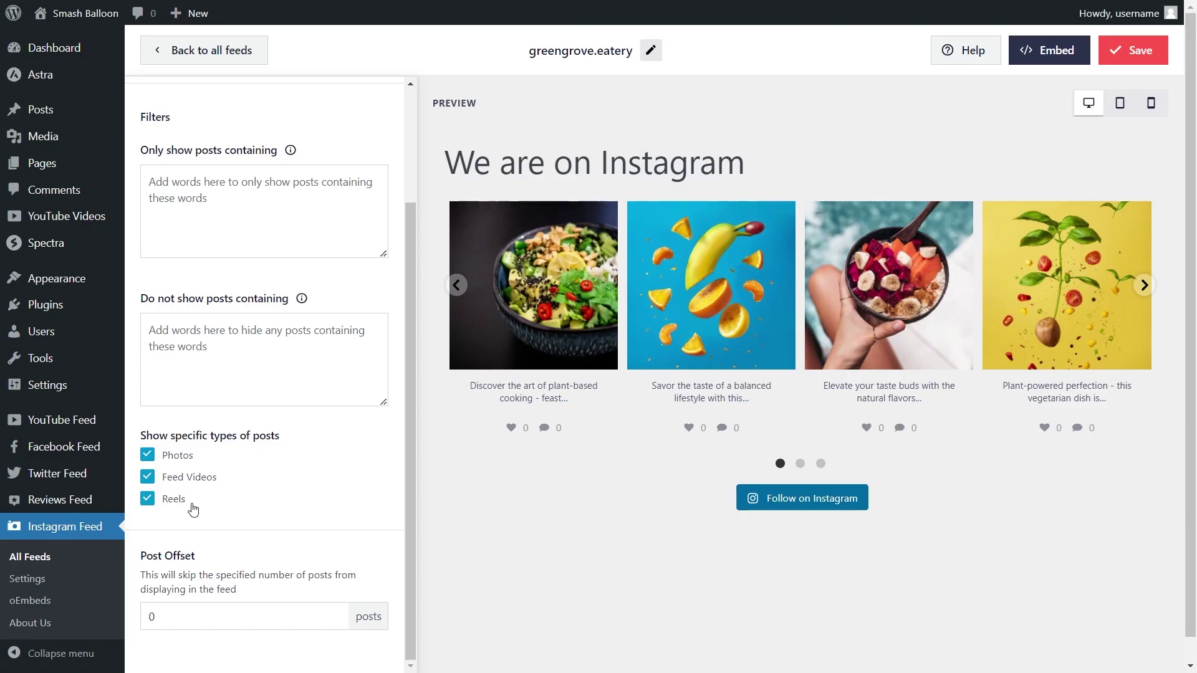
Save the feed and copy its embed shortcode
left_click(1122, 58)
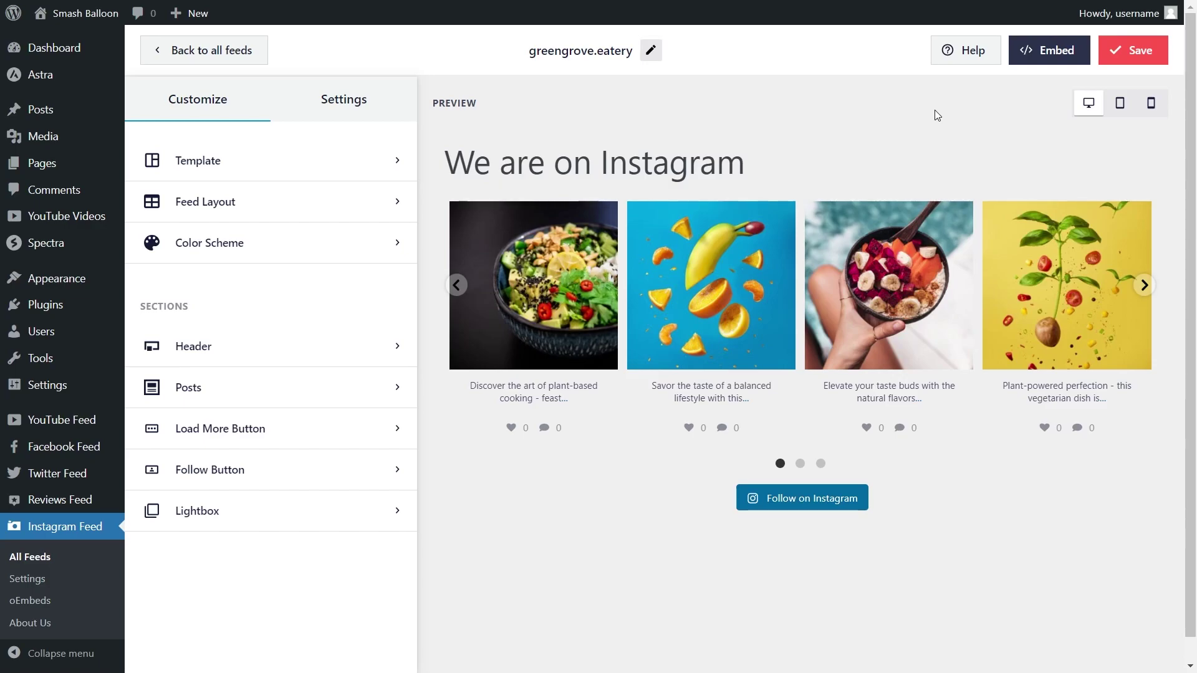
left_click(1064, 60)
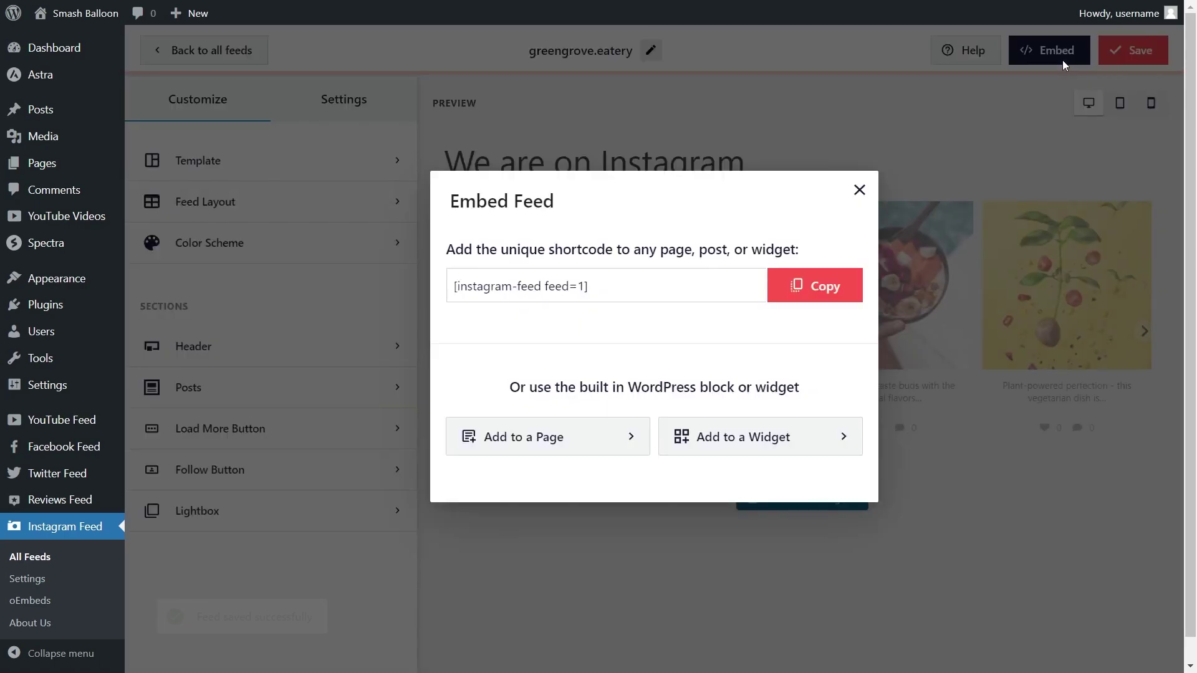
left_click(821, 288)
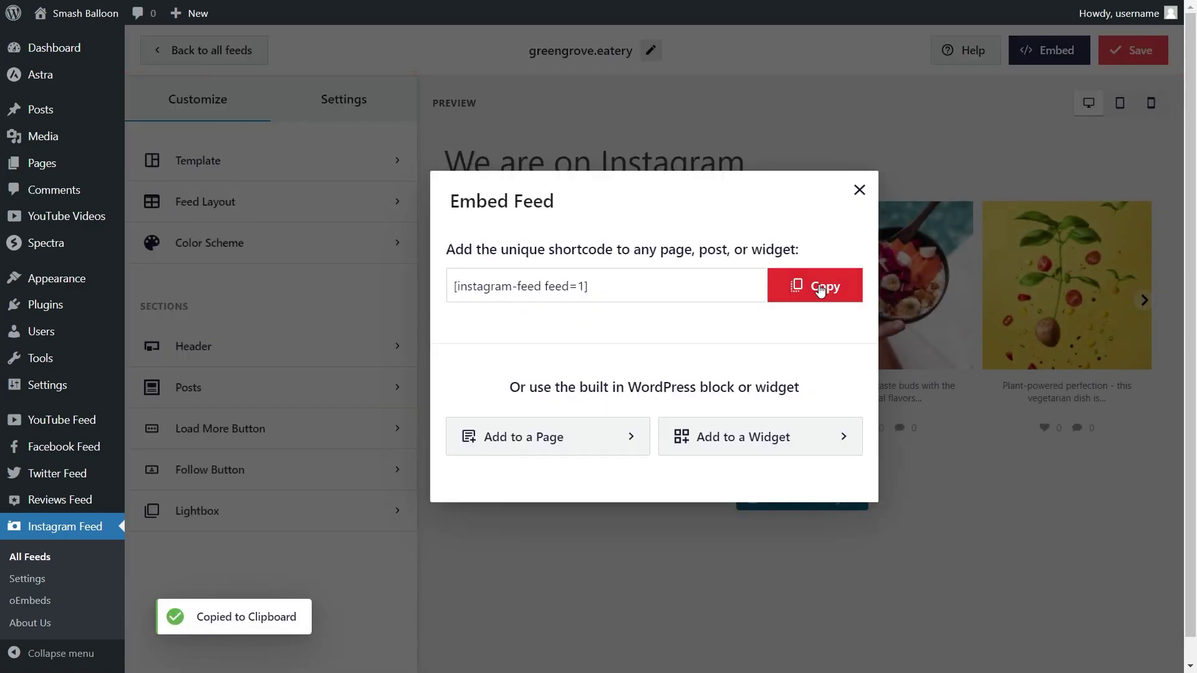
Add the feed to the Instagram page
left_click(553, 440)
left_click(554, 441)
left_click(559, 330)
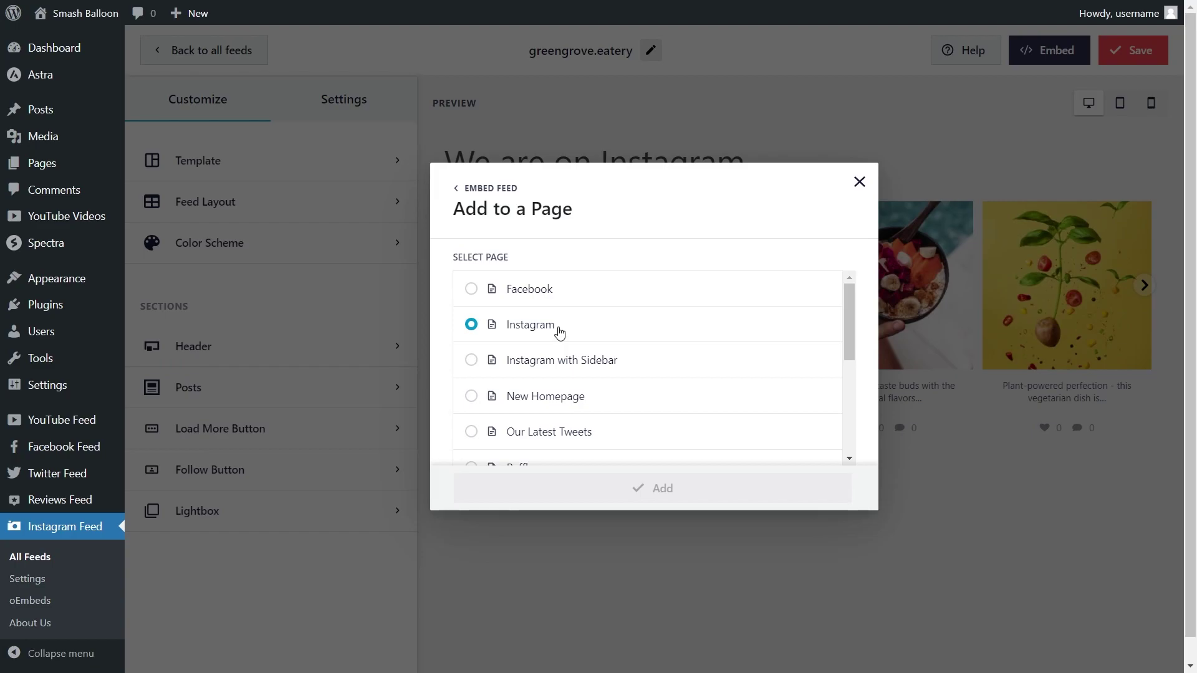
left_click(649, 494)
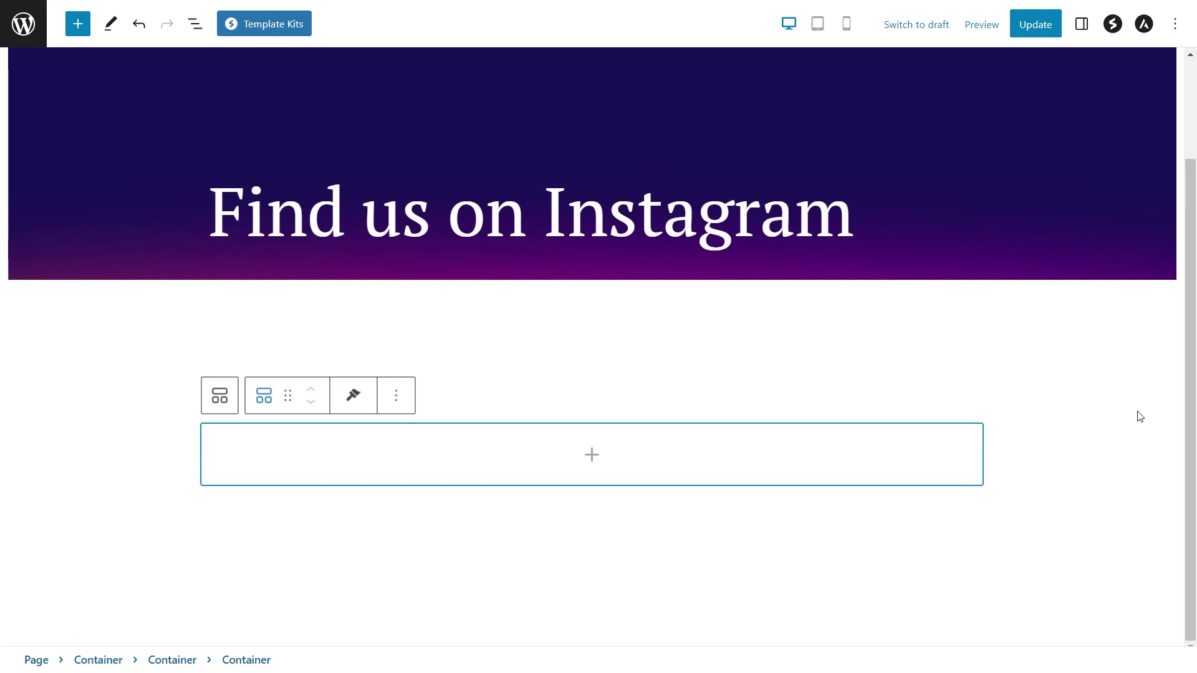
Insert a Shortcode block in the empty container with the feed's shortcode pasted in
left_click(595, 455)
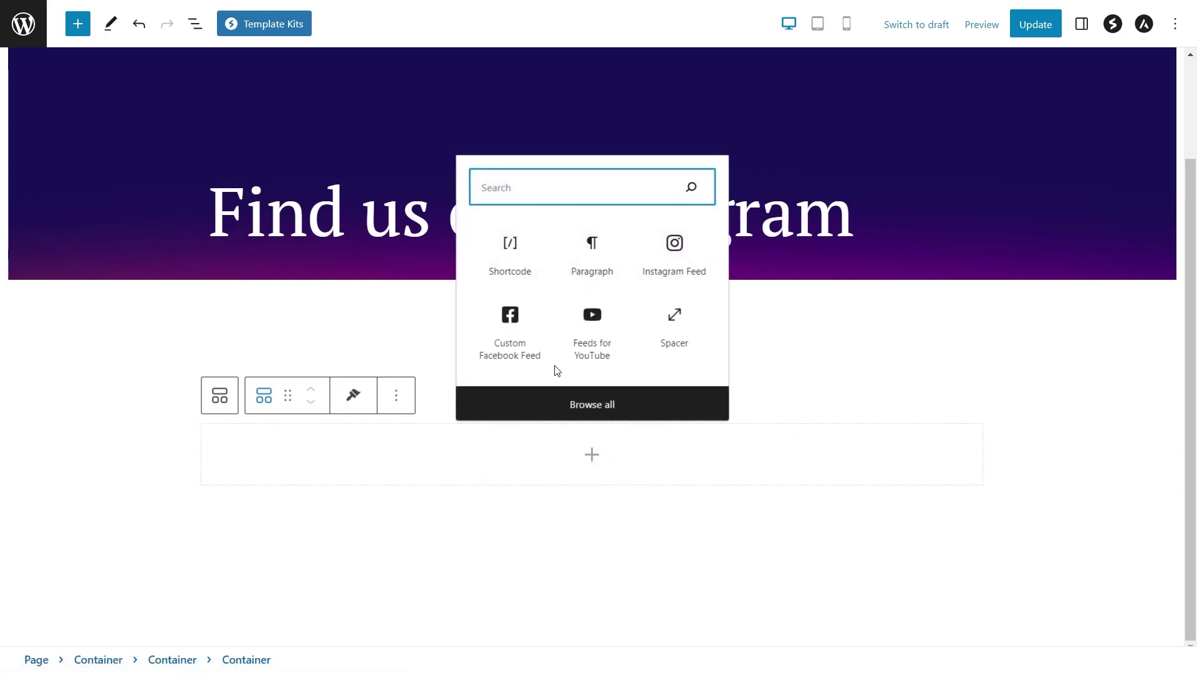
left_click(515, 265)
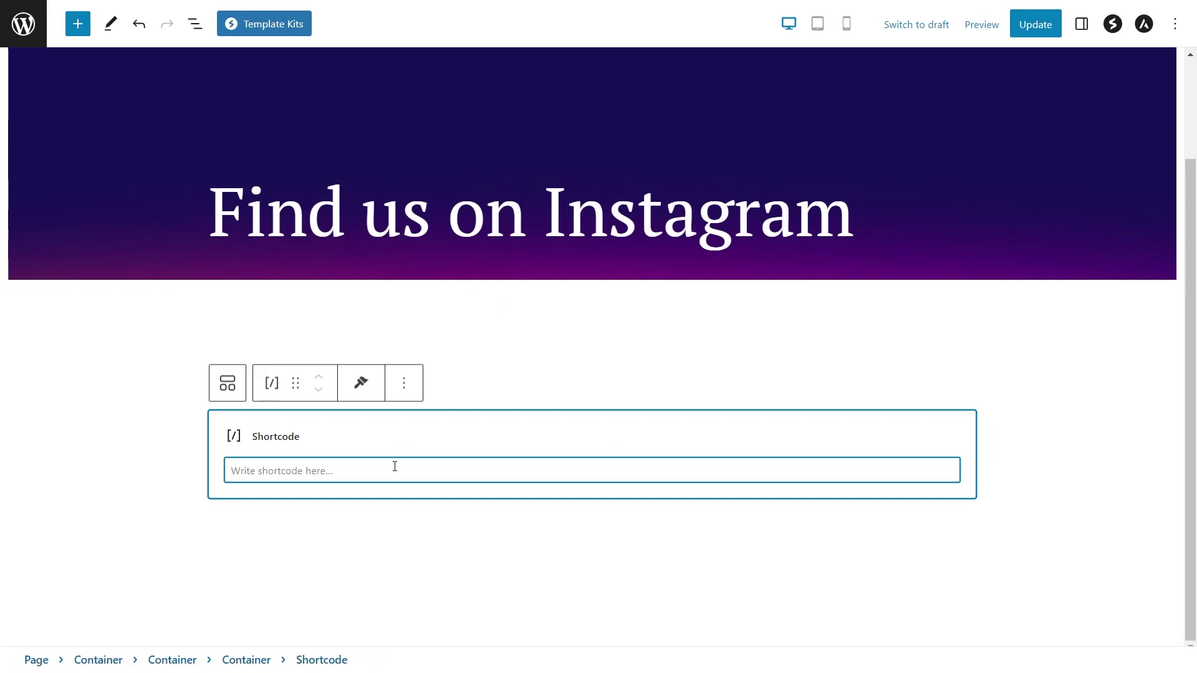
key("ctrl+v")
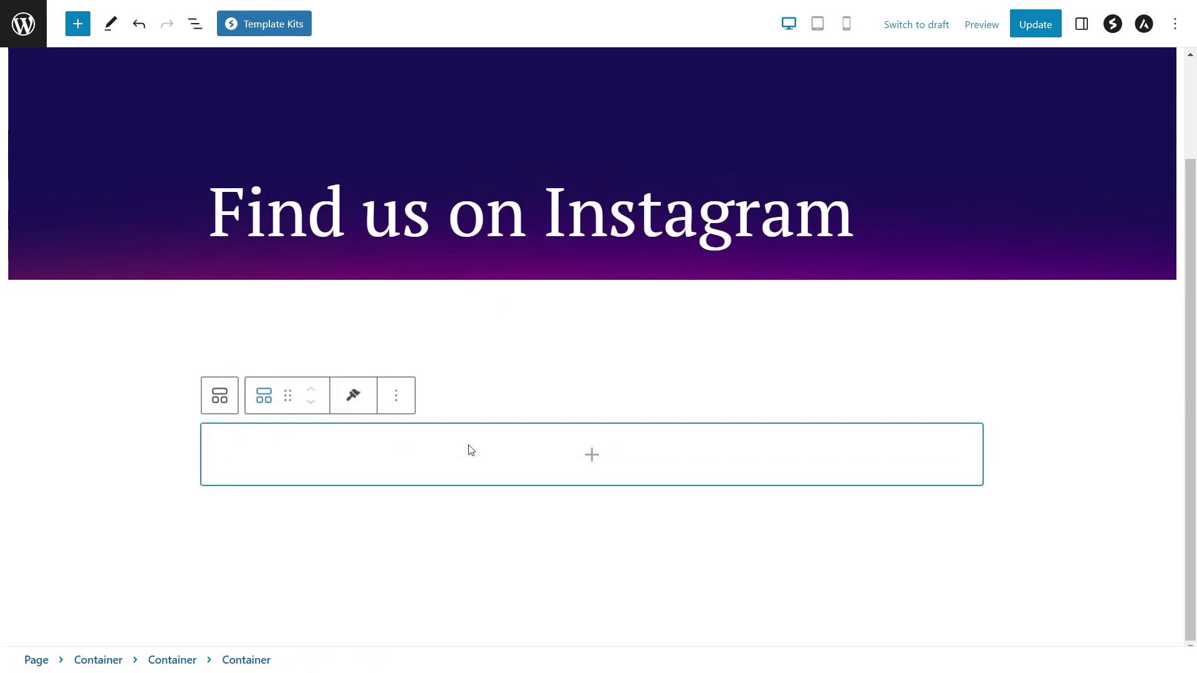
Add an Instagram Feed block to the container and update the page
left_click(596, 454)
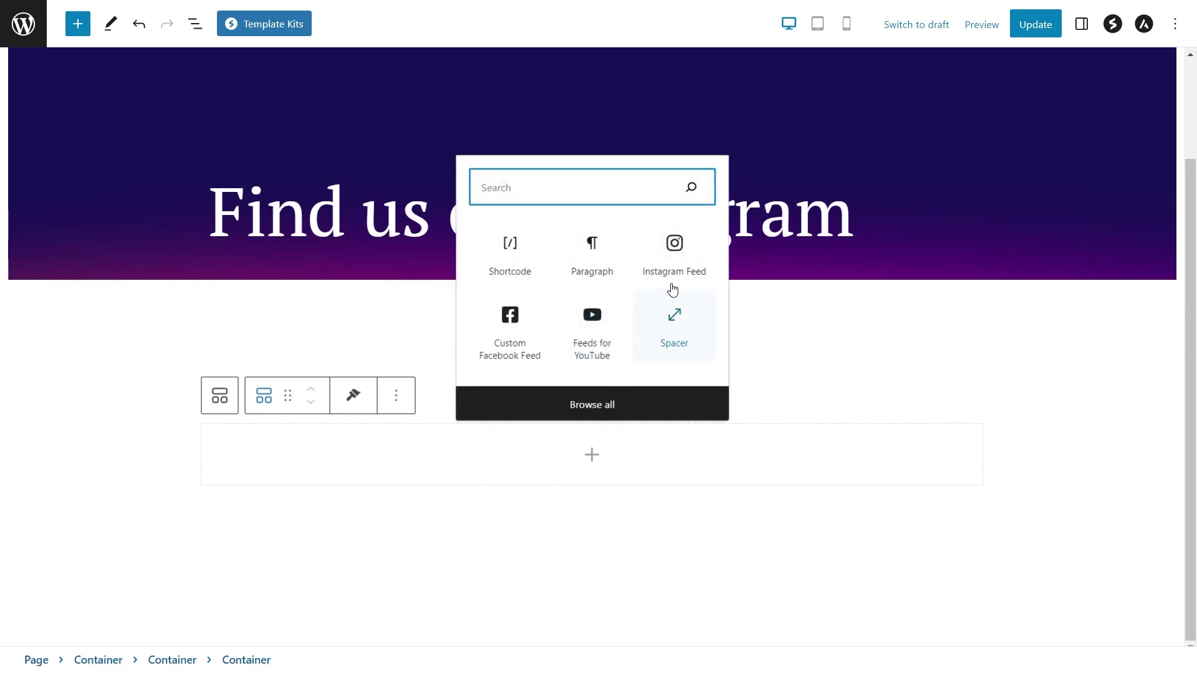
left_click(674, 249)
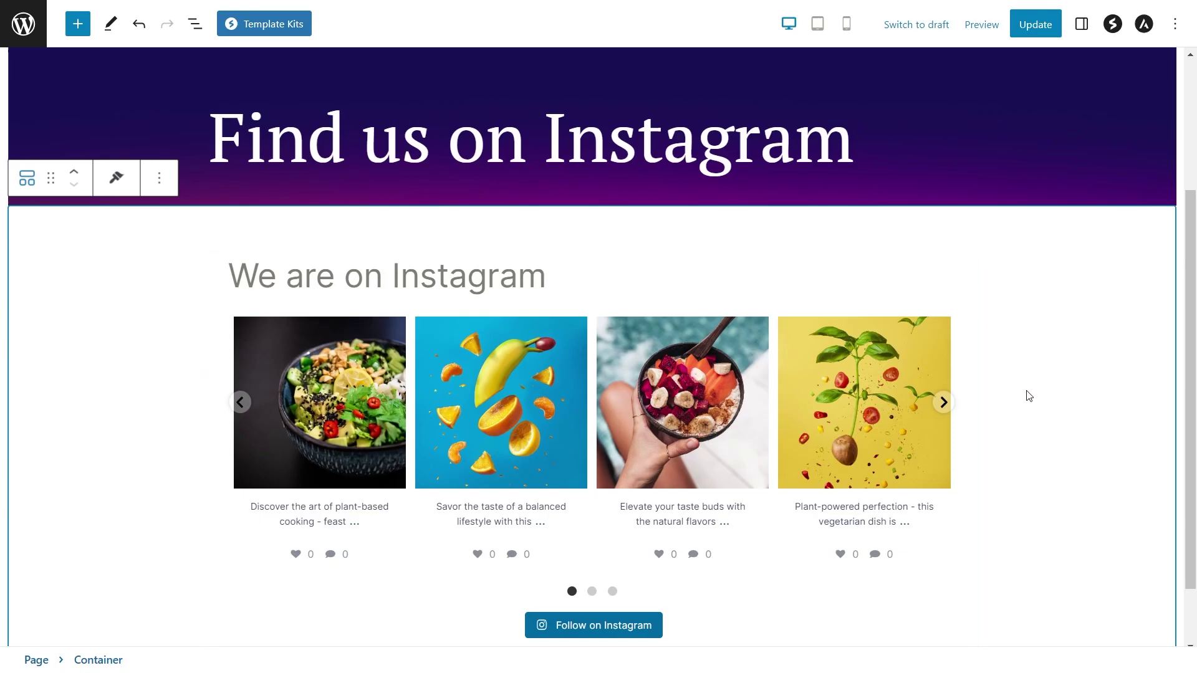
left_click(1042, 36)
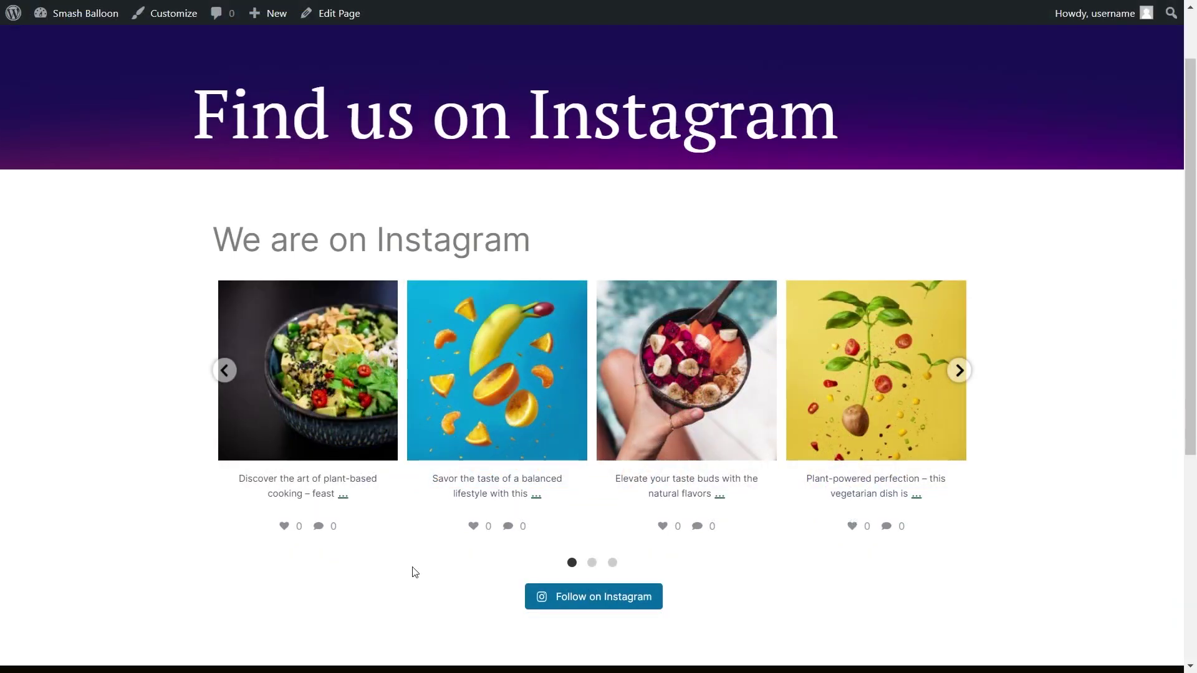
Page the carousel forward four posts, then open and close the coconut post lightbox
left_click(960, 371)
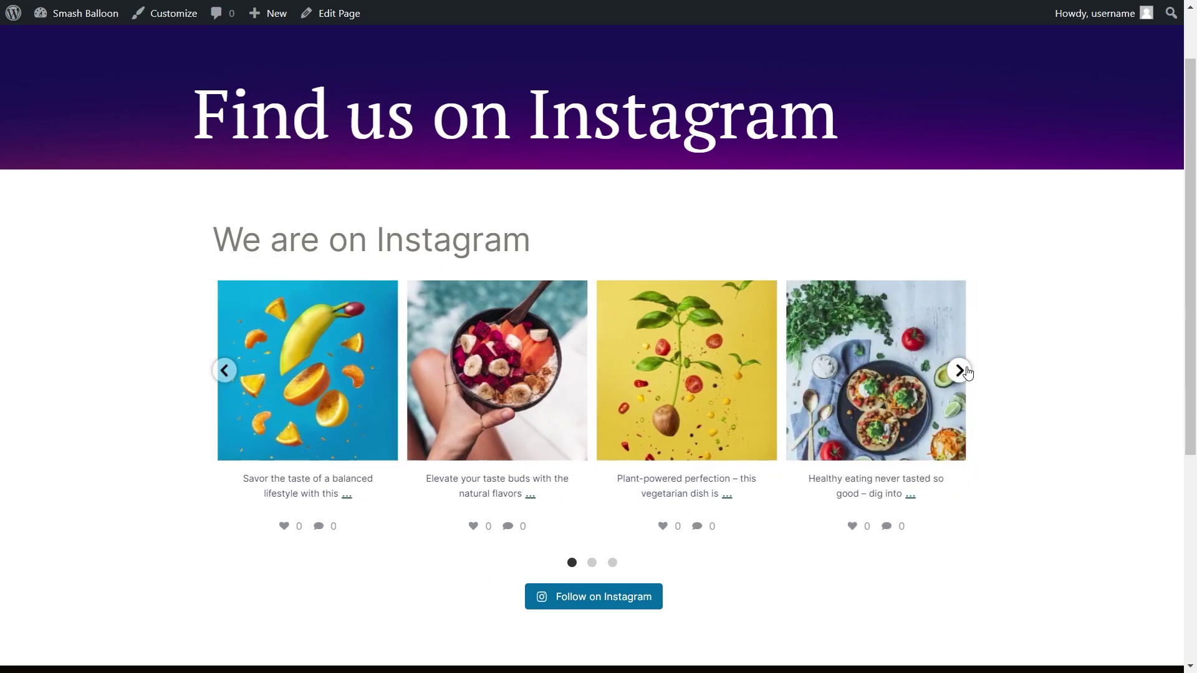
left_click(965, 371)
left_click(965, 371)
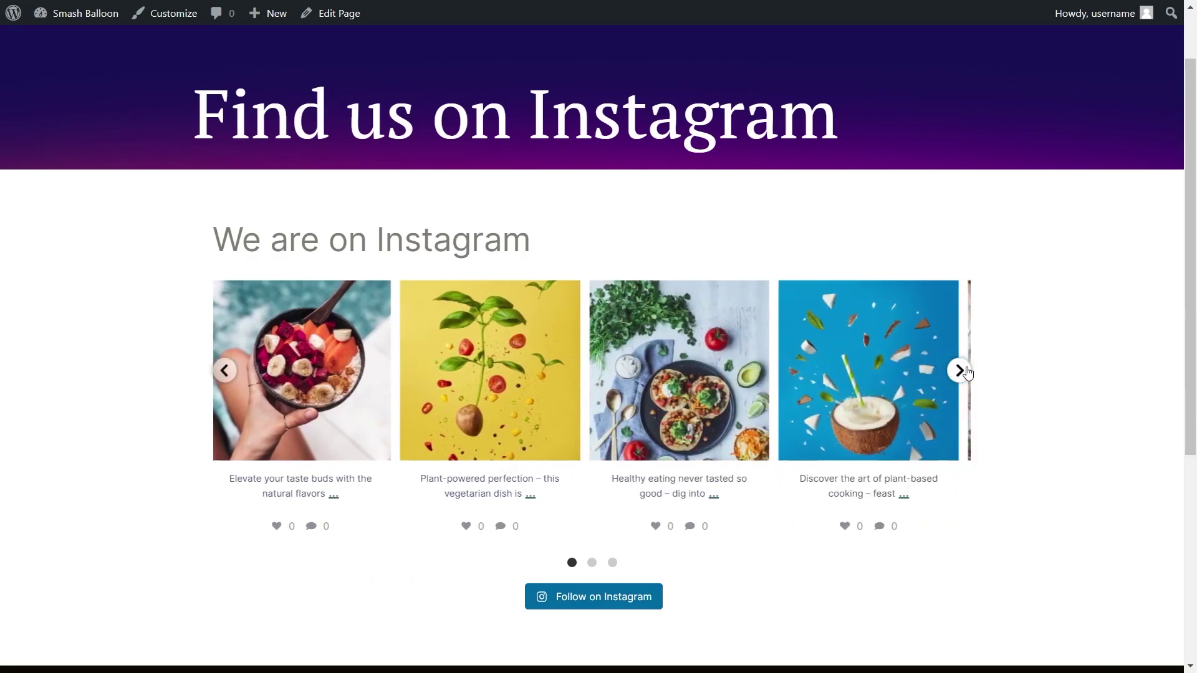
left_click(965, 372)
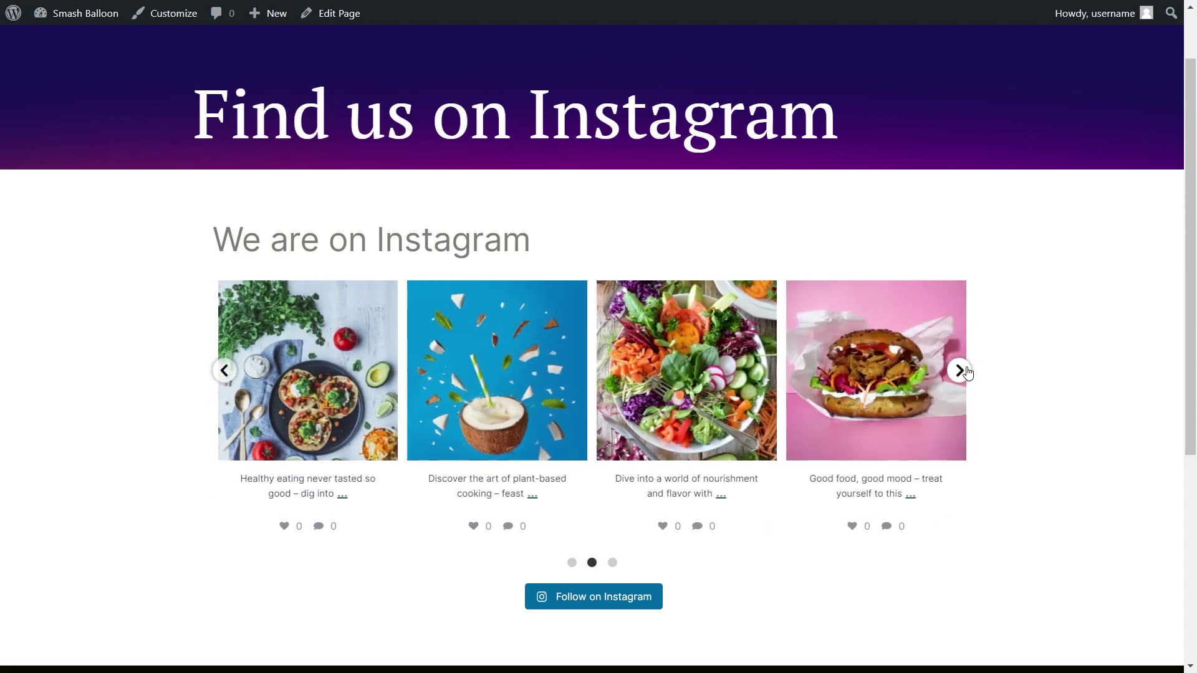
left_click(475, 386)
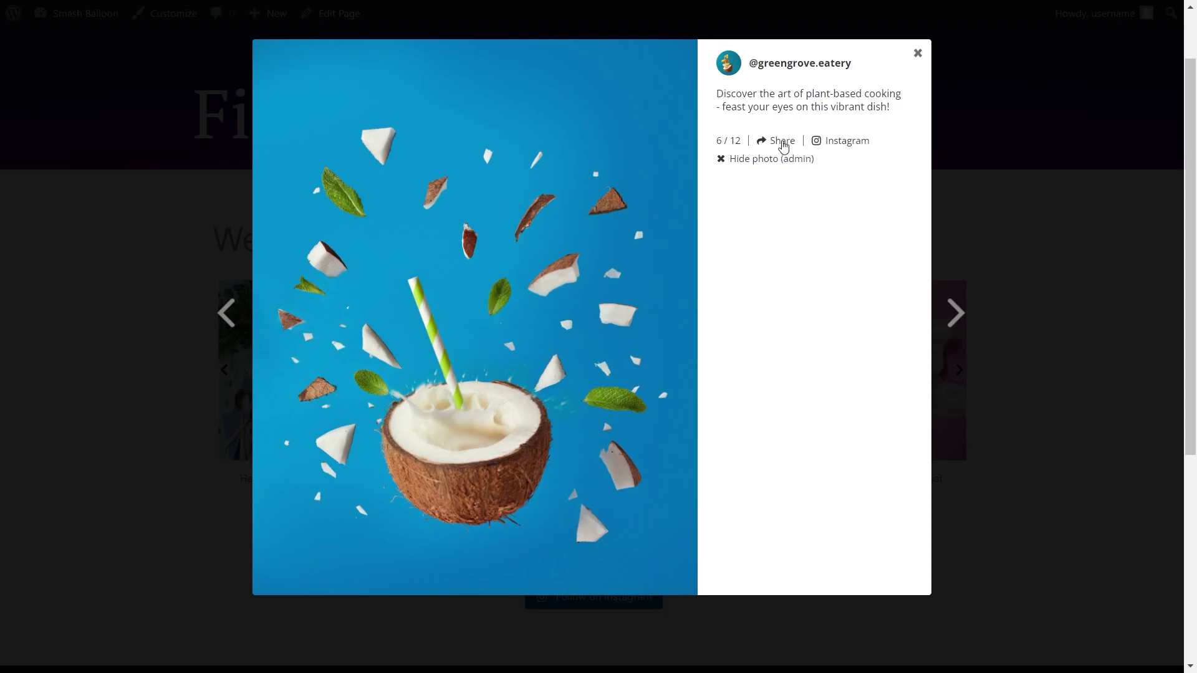
left_click(960, 203)
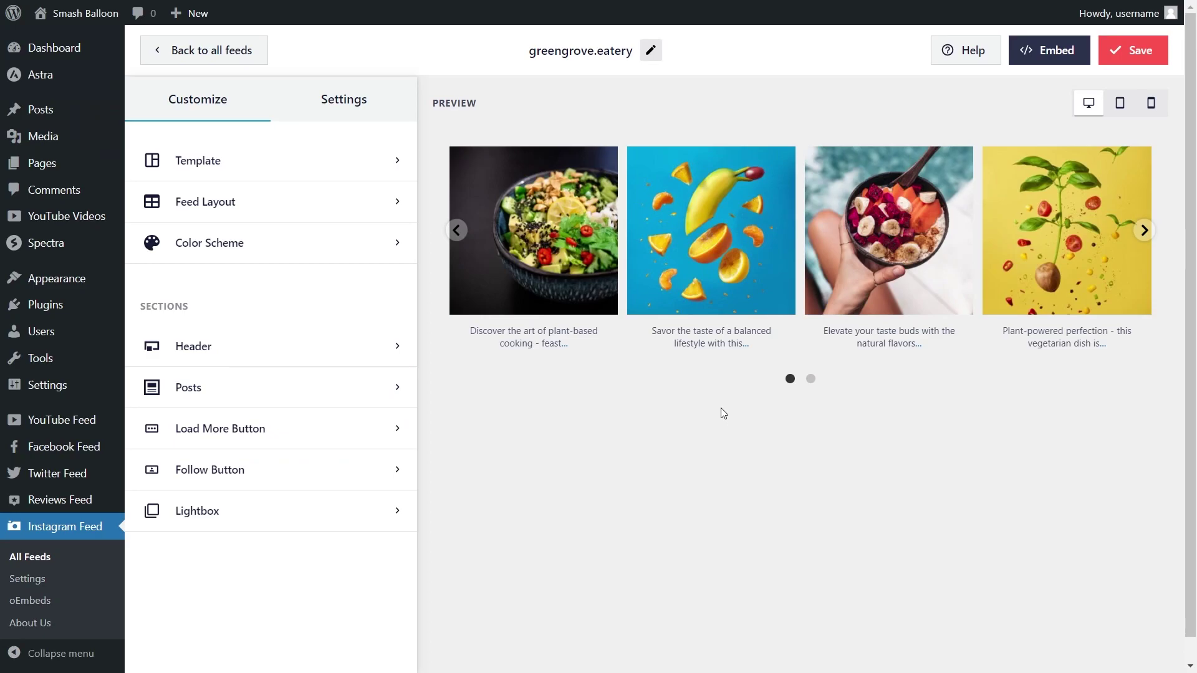
Save the feed, copy its shortcode again and go to Add to a Widget
left_click(1047, 51)
left_click(801, 285)
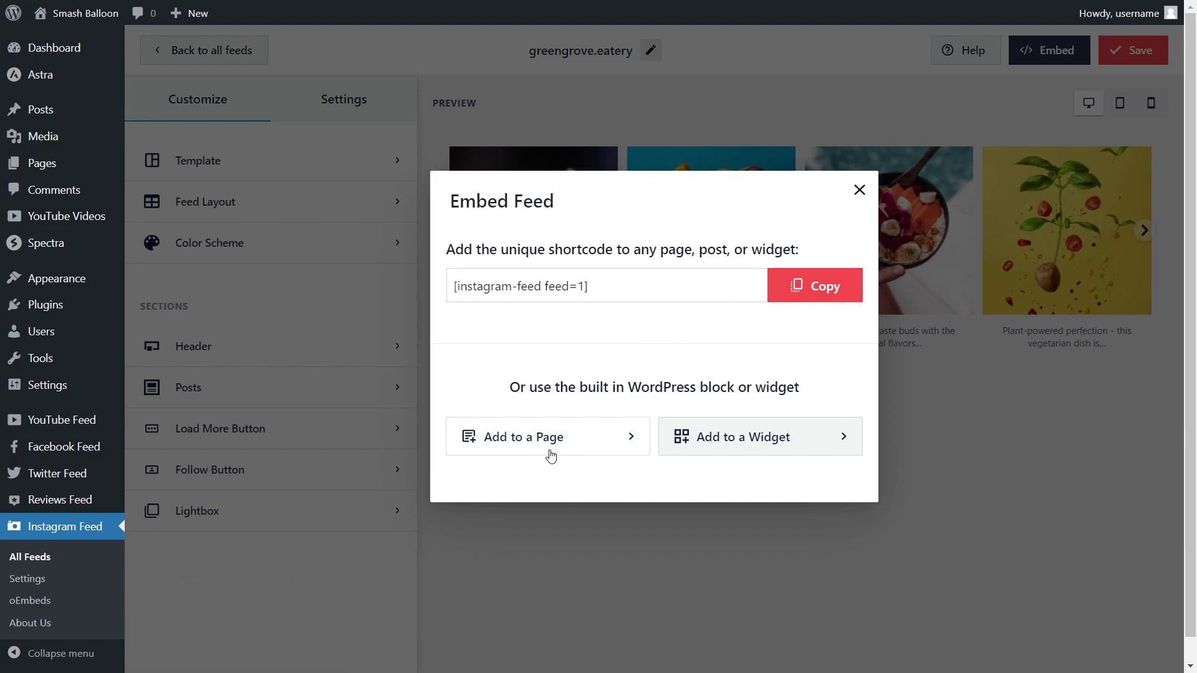
left_click(751, 445)
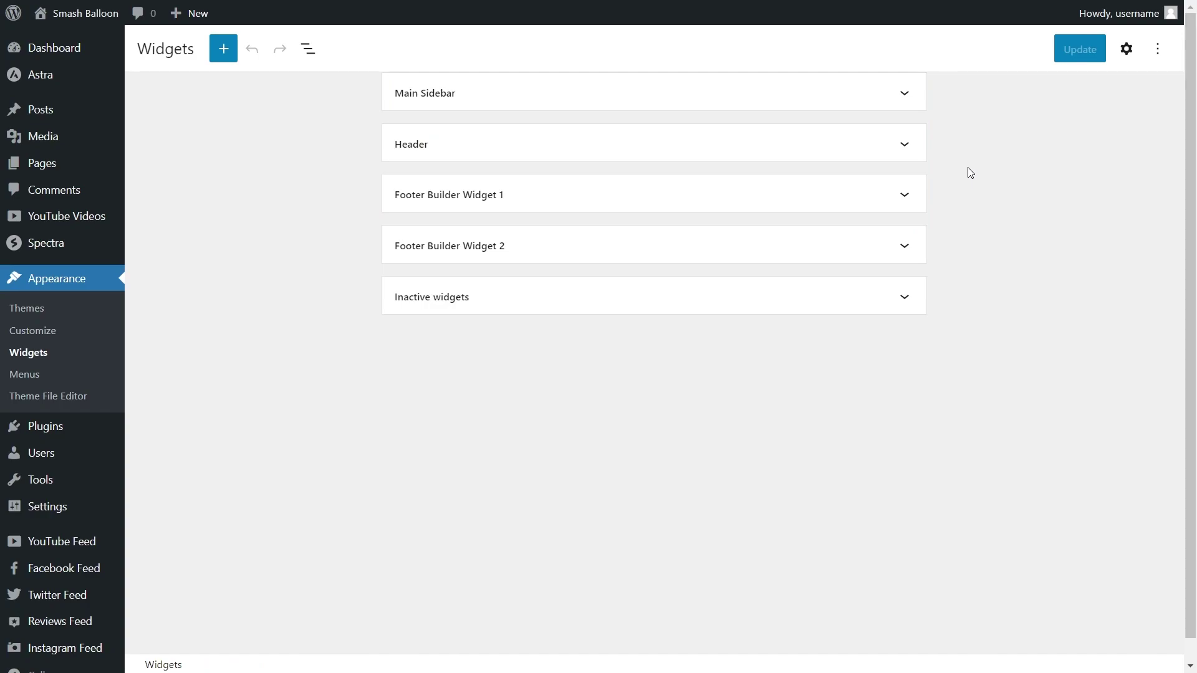
Expand Footer Builder Widget 1 and add a Shortcode block with the pasted shortcode
left_click(913, 195)
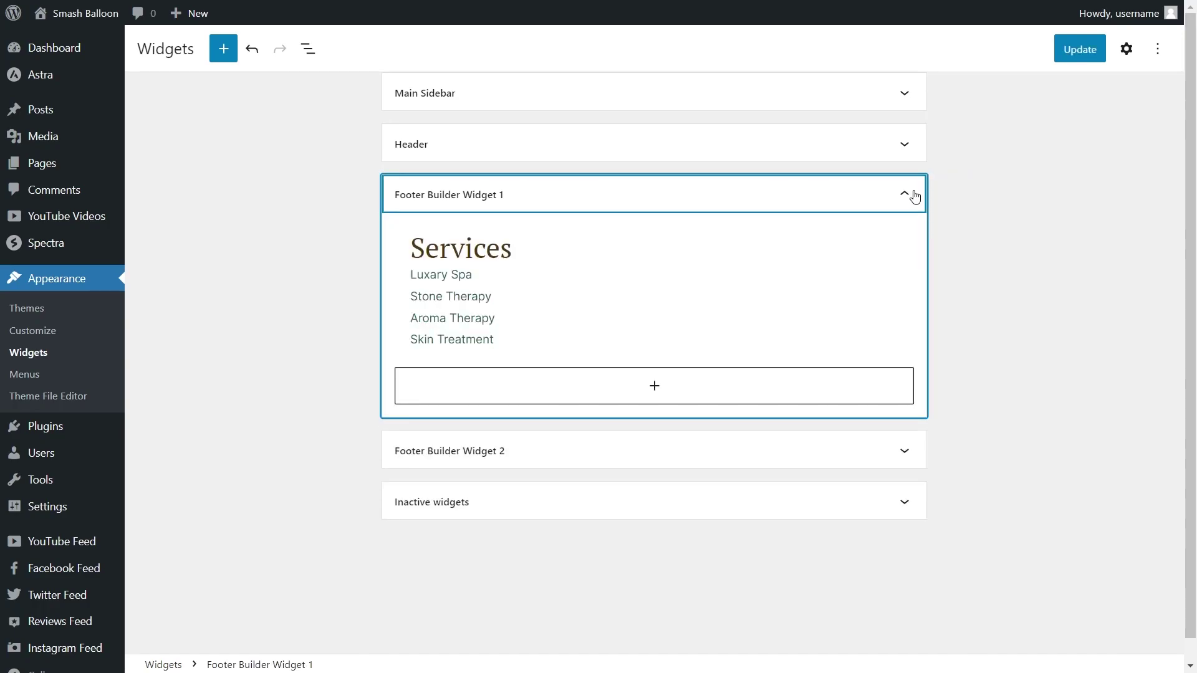
left_click(656, 387)
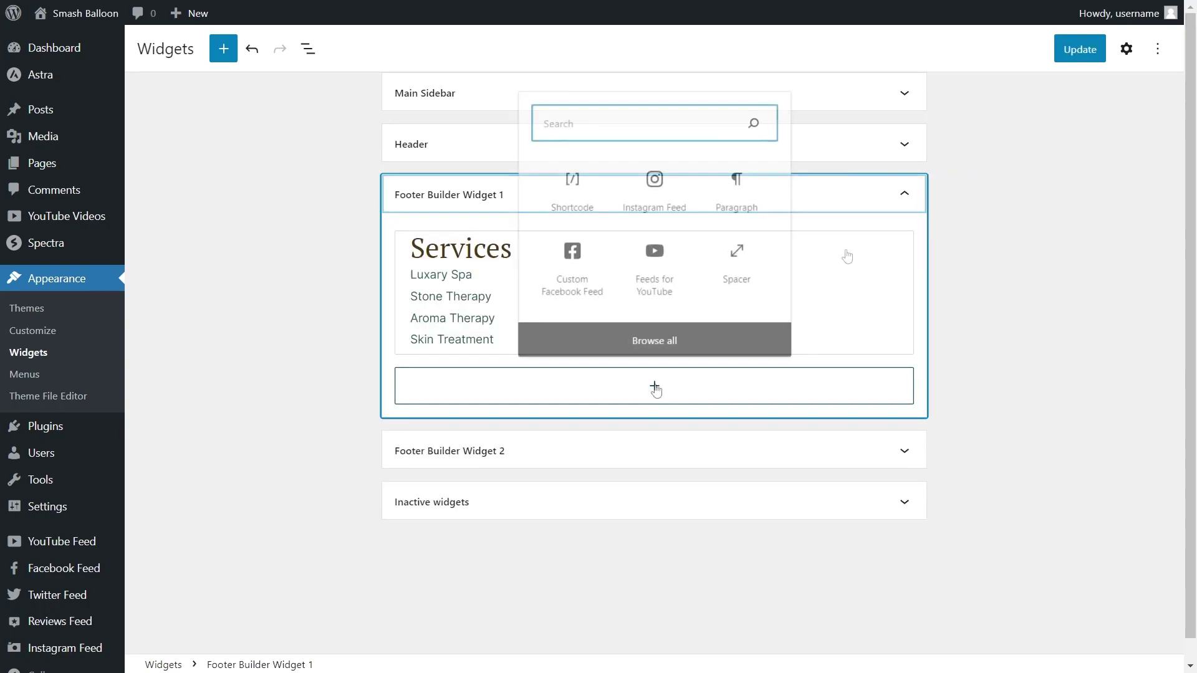
left_click(568, 212)
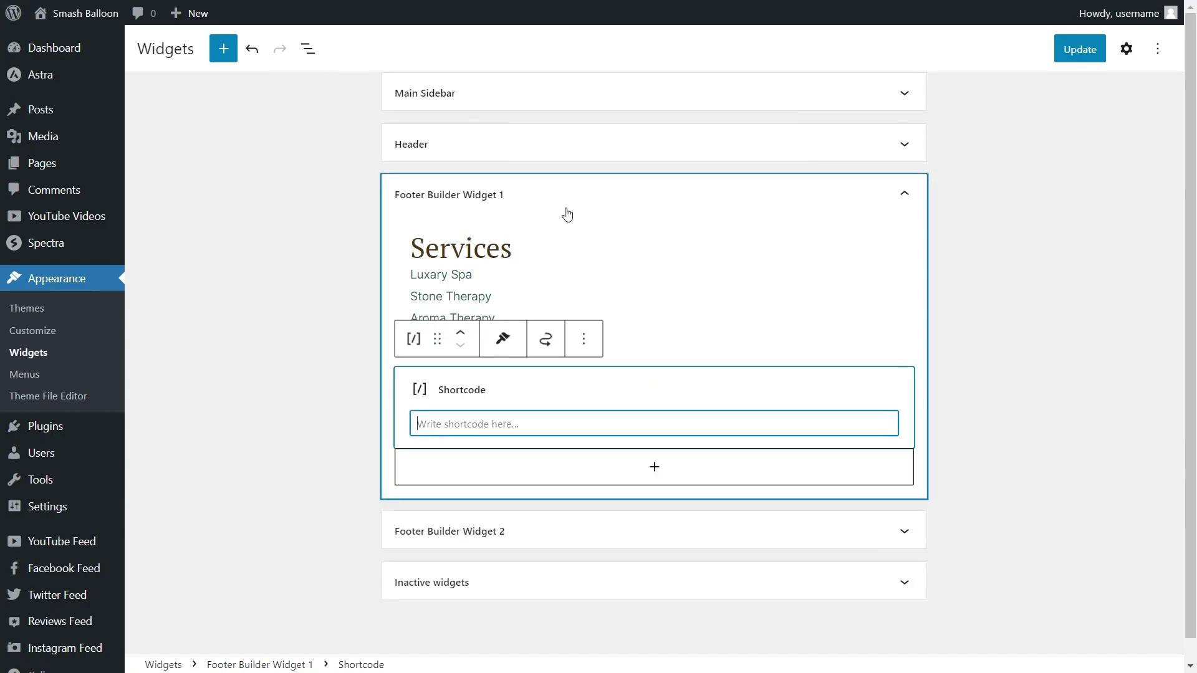
key("ctrl+v")
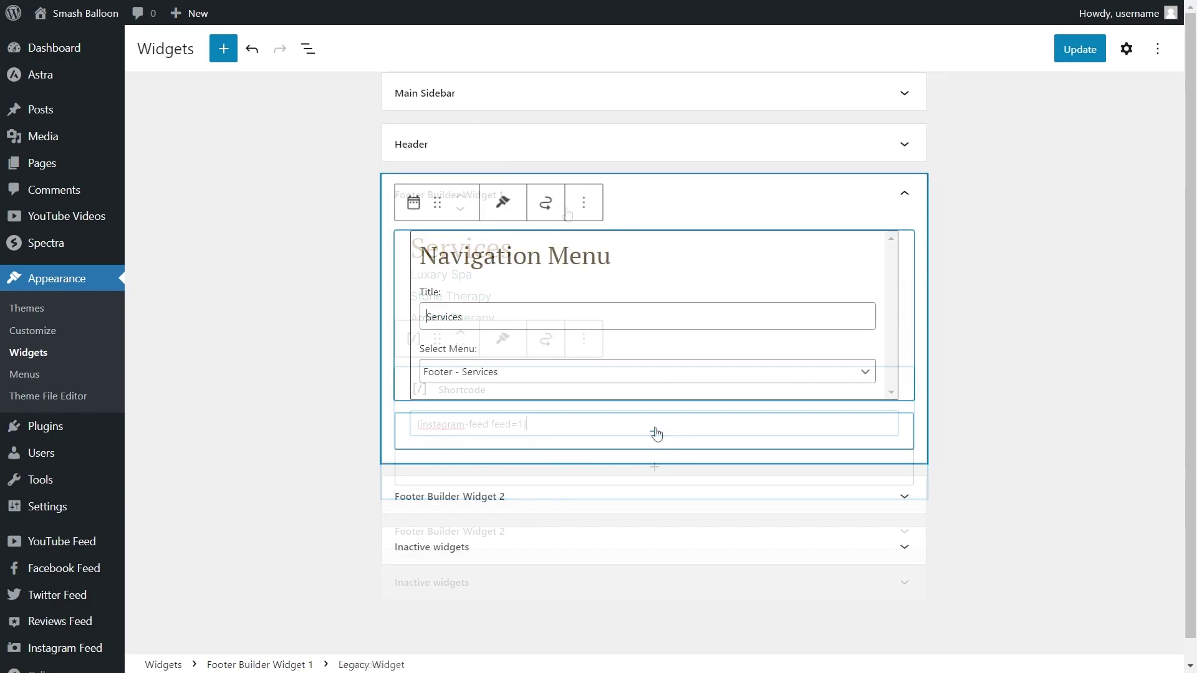
Add an Instagram Feed block, move it above Services, and update the widgets
left_click(655, 434)
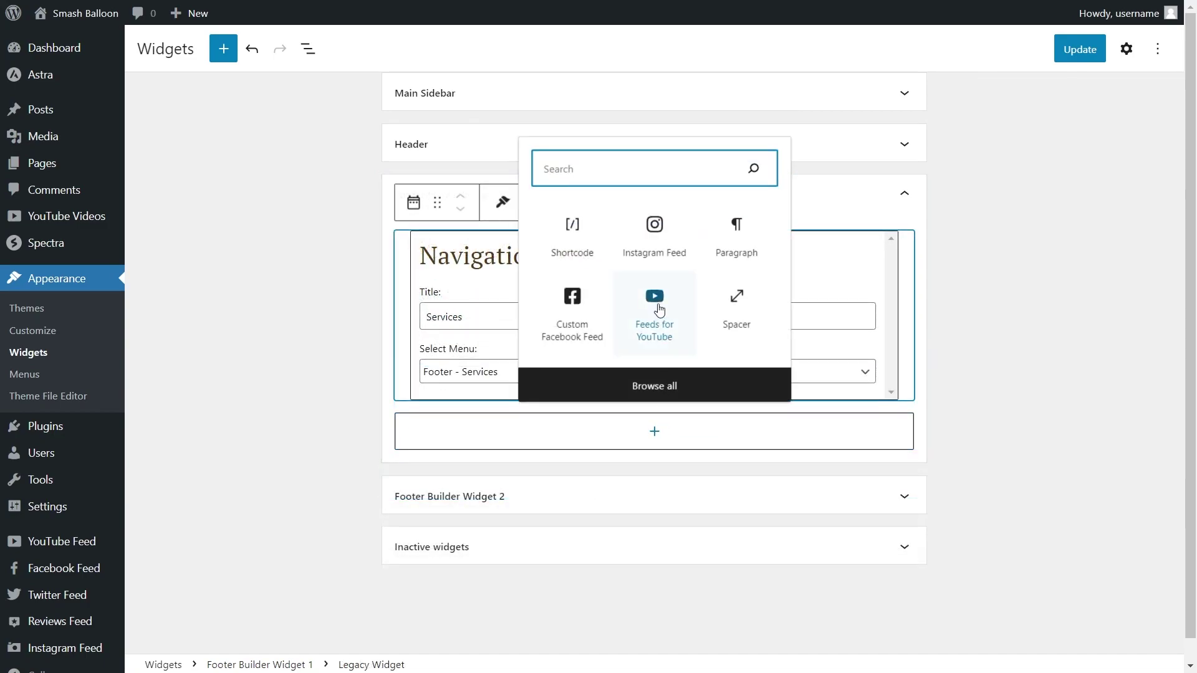
left_click(658, 254)
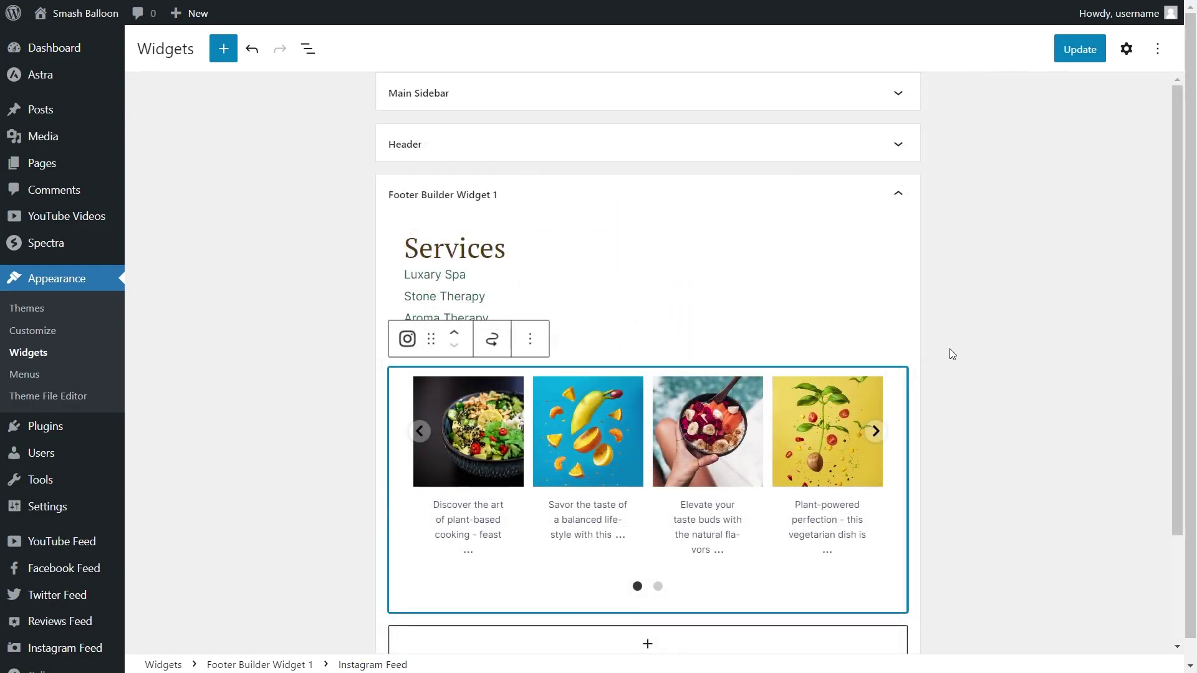
scroll(954, 368, "down", 1)
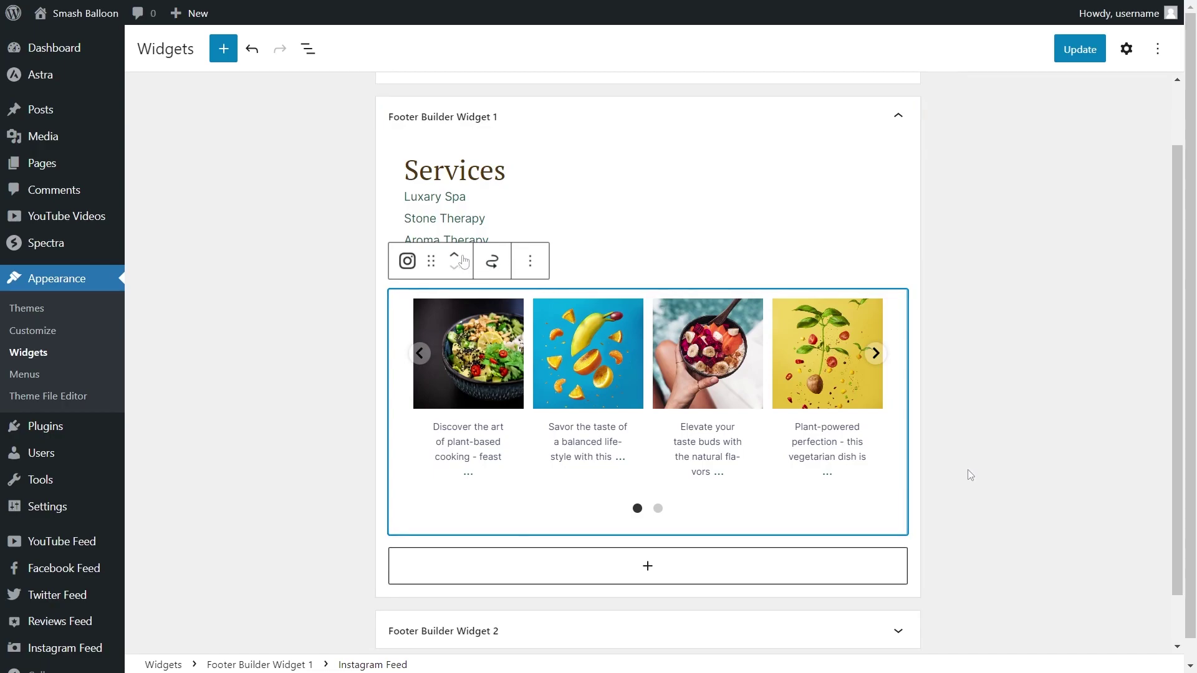
left_click(457, 257)
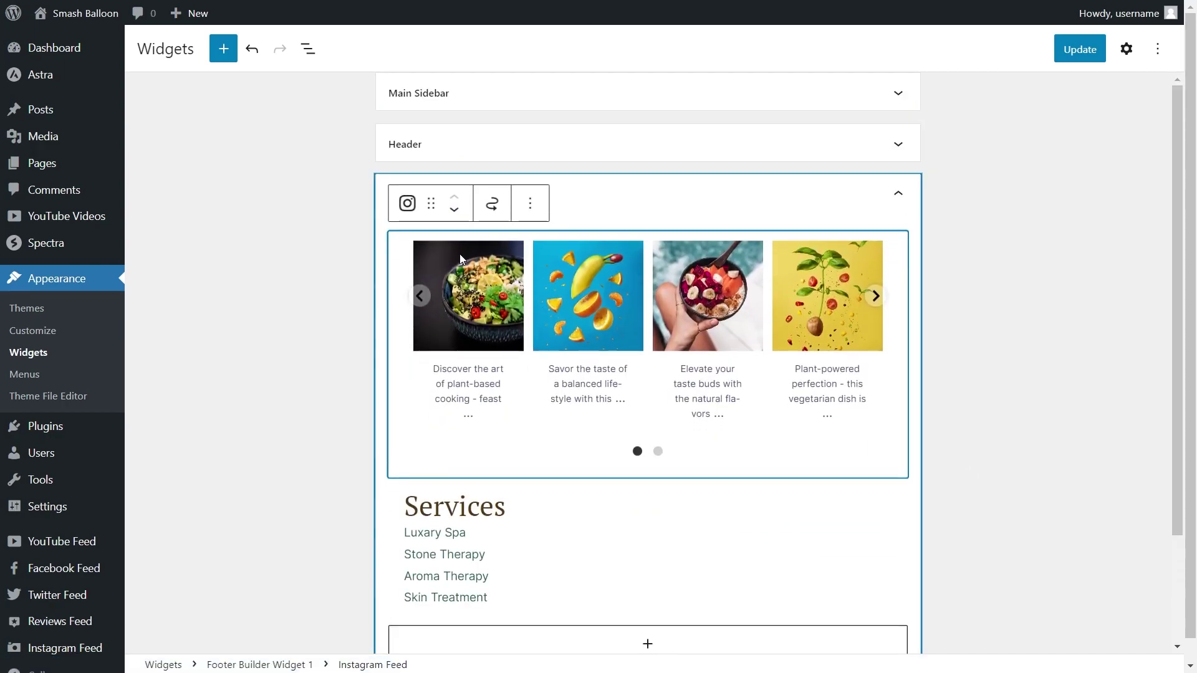
left_click(1092, 55)
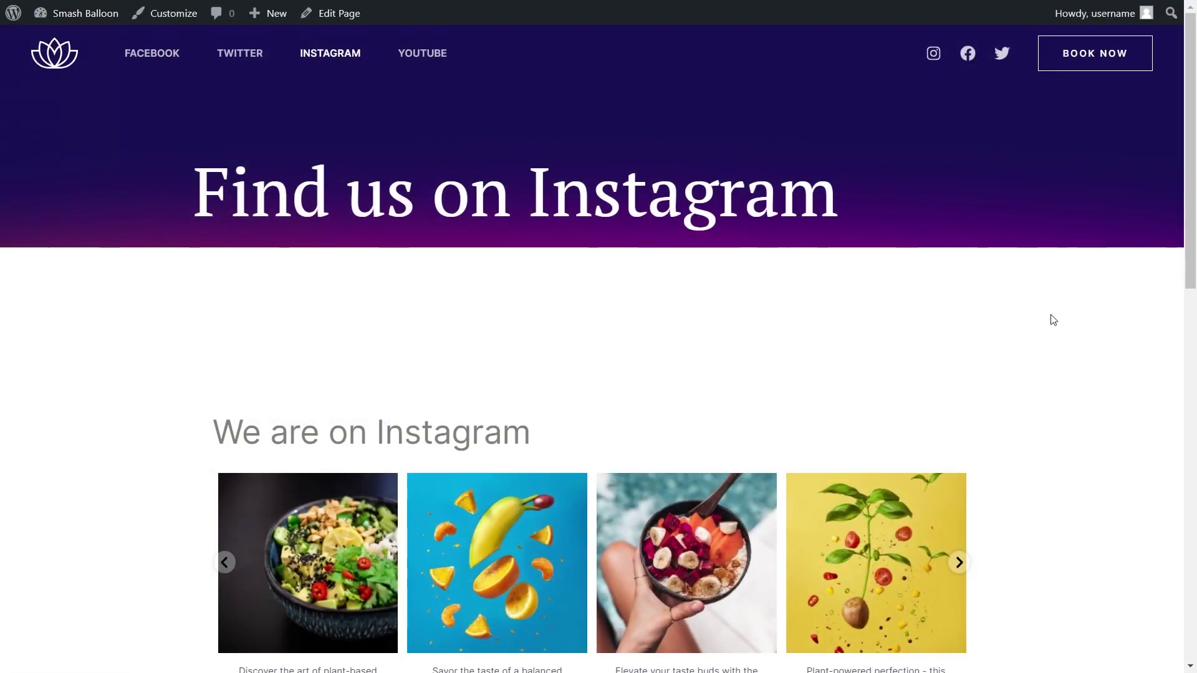
Scroll to the page's Instagram carousel and advance it two posts
scroll(1022, 337, "down", 3)
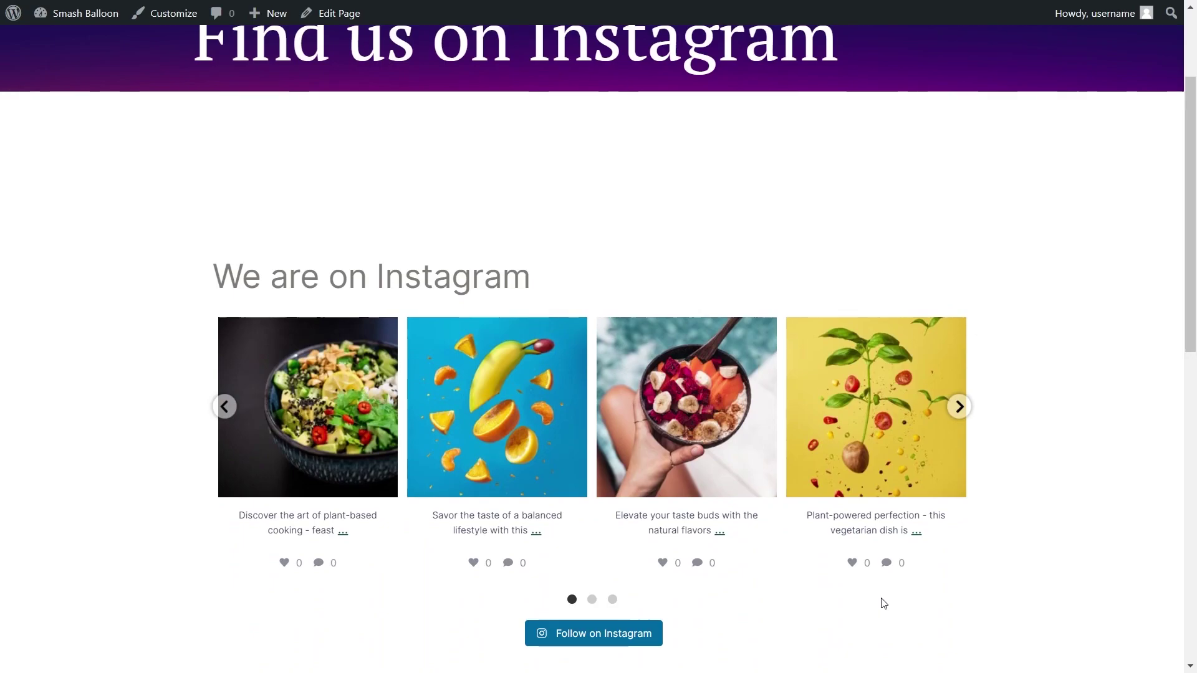
left_click(959, 406)
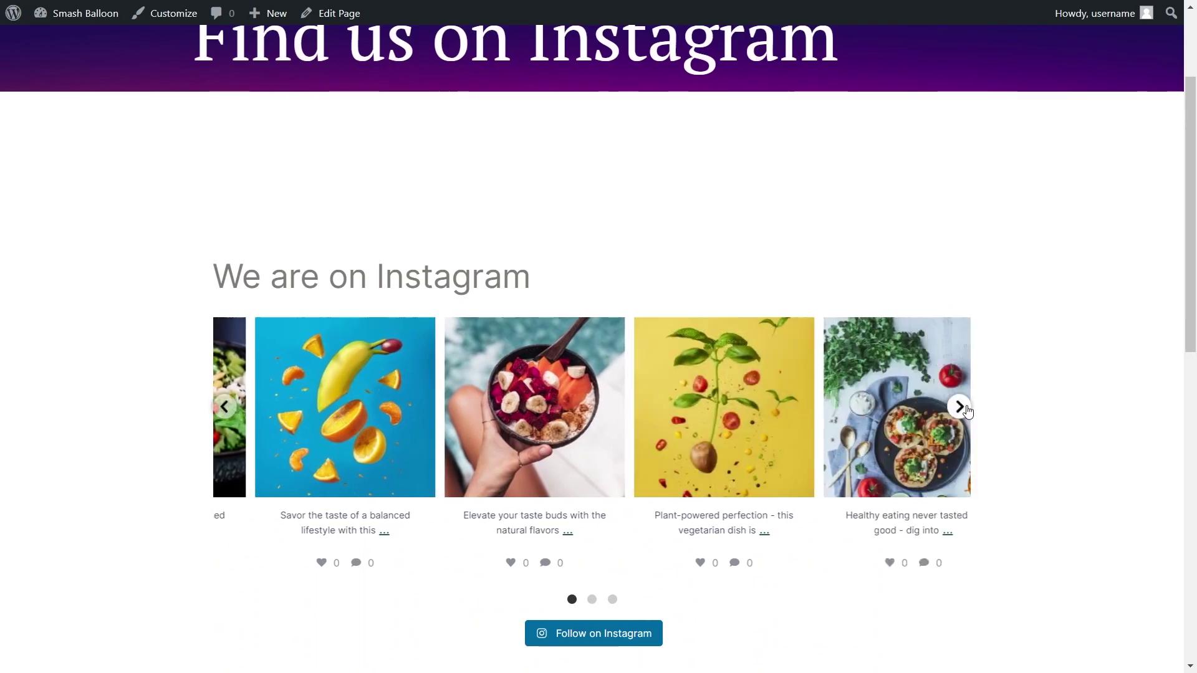
left_click(960, 409)
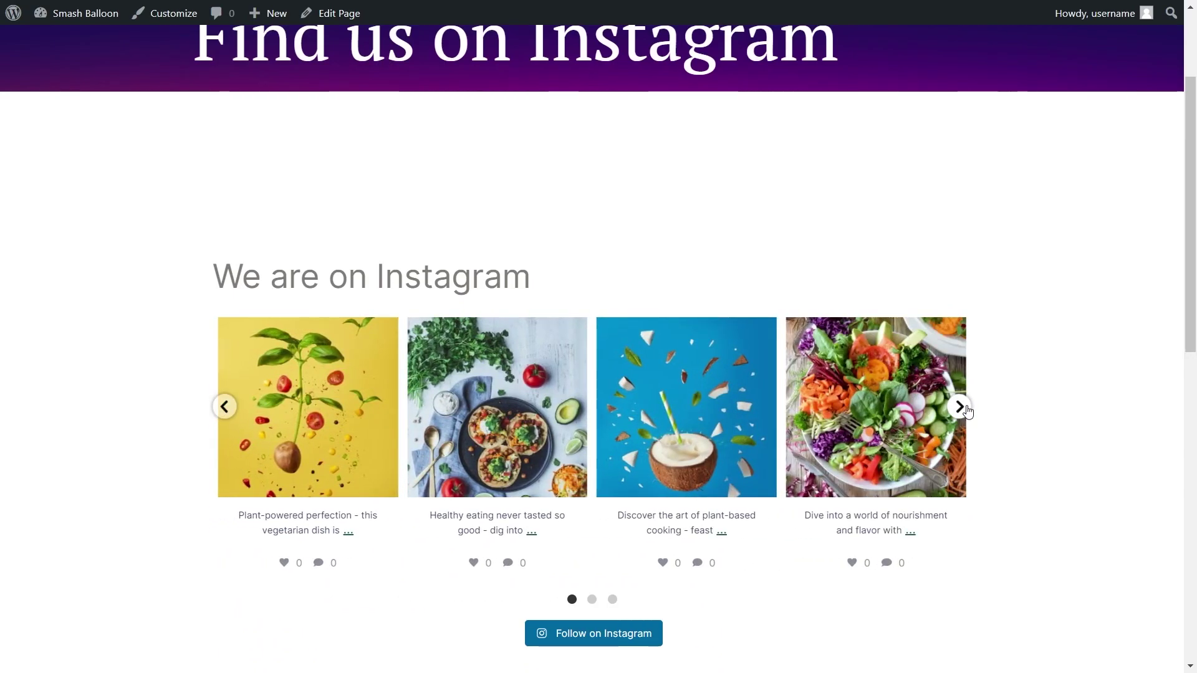
Scroll to the dark footer carousel and advance it three posts
scroll(965, 411, "down", 5)
scroll(965, 415, "down", 3)
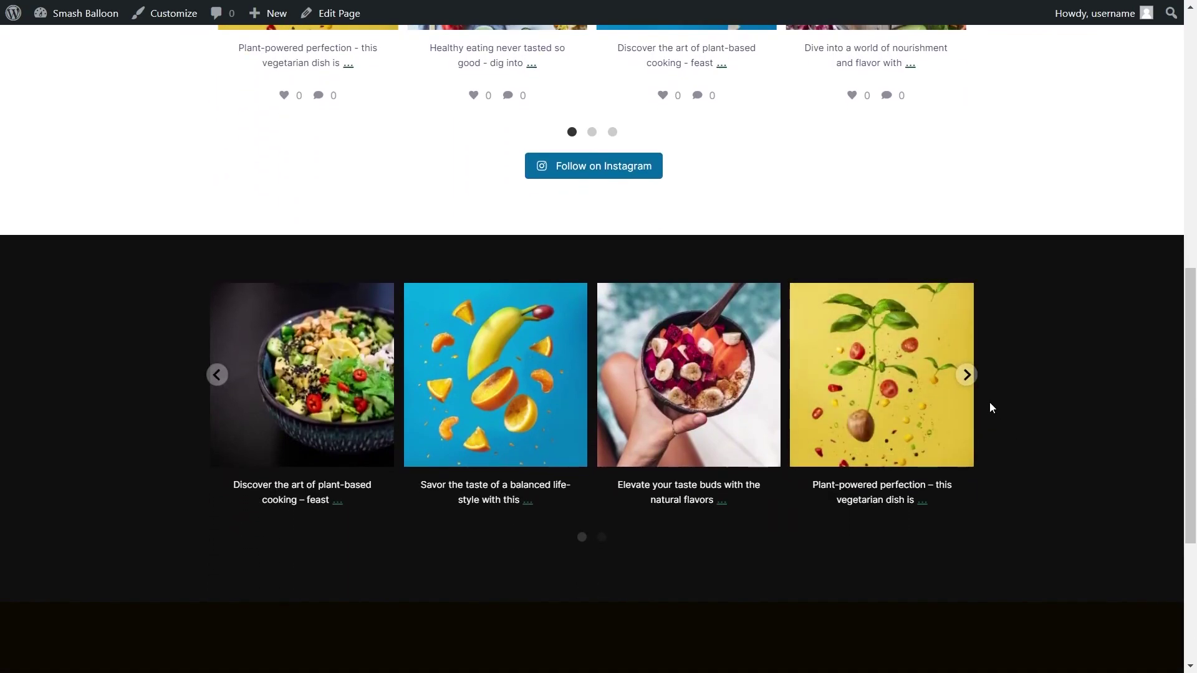
left_click(967, 376)
left_click(967, 376)
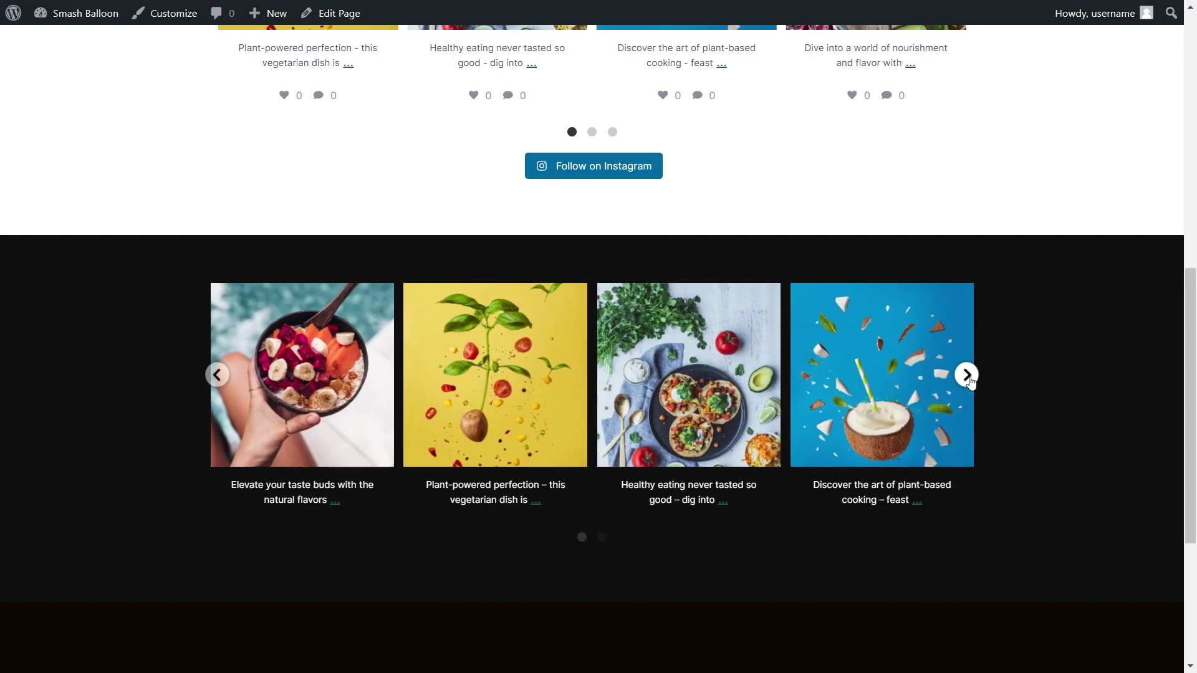
left_click(968, 378)
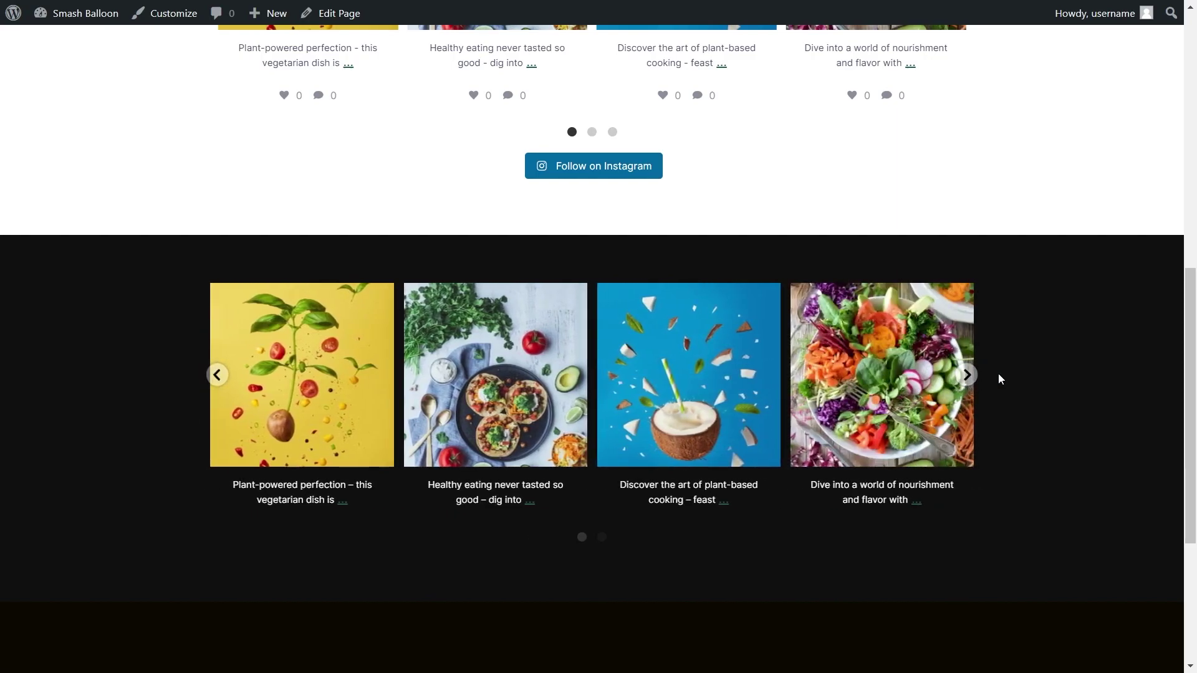
Open the salad post in the lightbox, then close it
scroll(997, 373, "up", 3)
scroll(997, 347, "down", 3)
left_click(892, 375)
left_click(1018, 240)
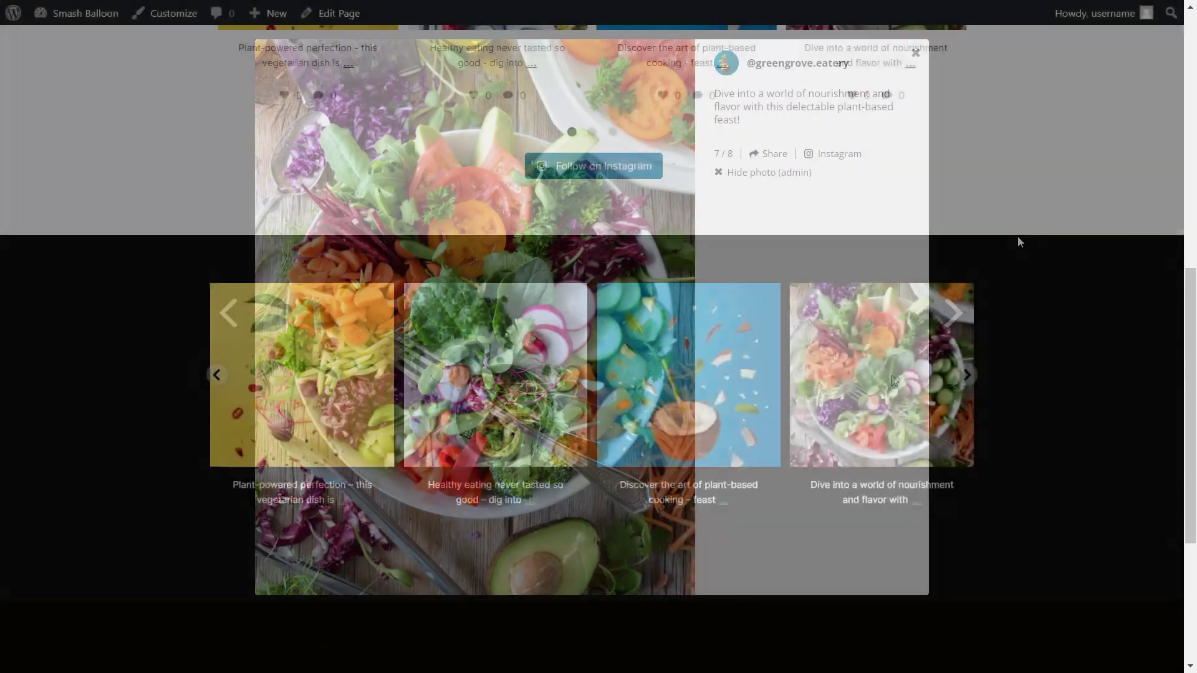